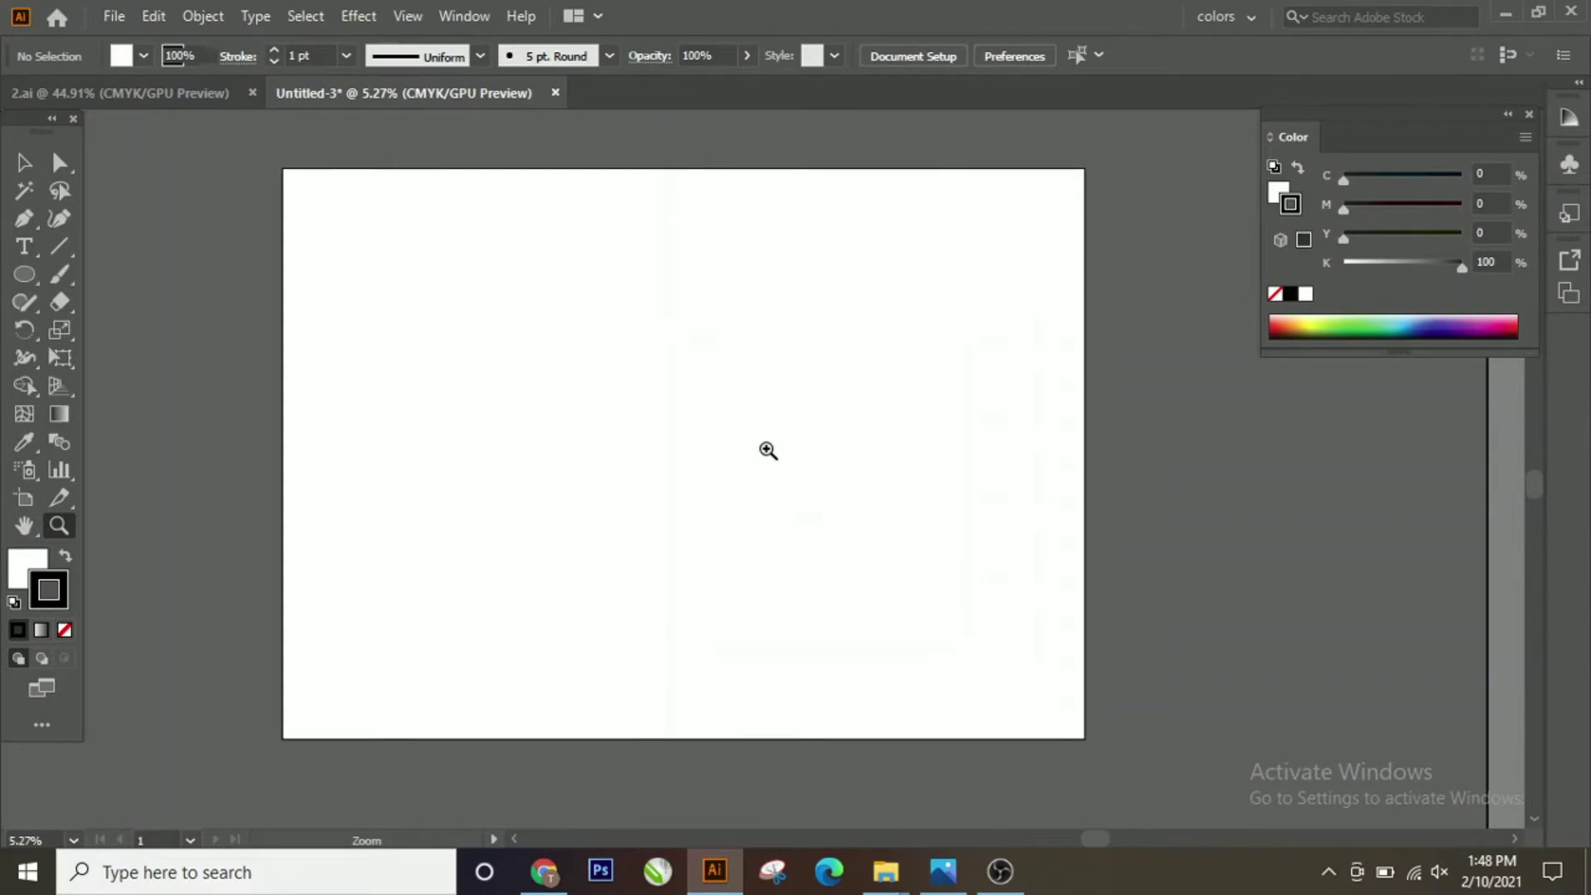
# Place the sunset photo in the document and align it to the artboard's top-left corner (X 0 mm).
pyautogui.moveTo(681, 872); pyautogui.dragTo(767, 447)
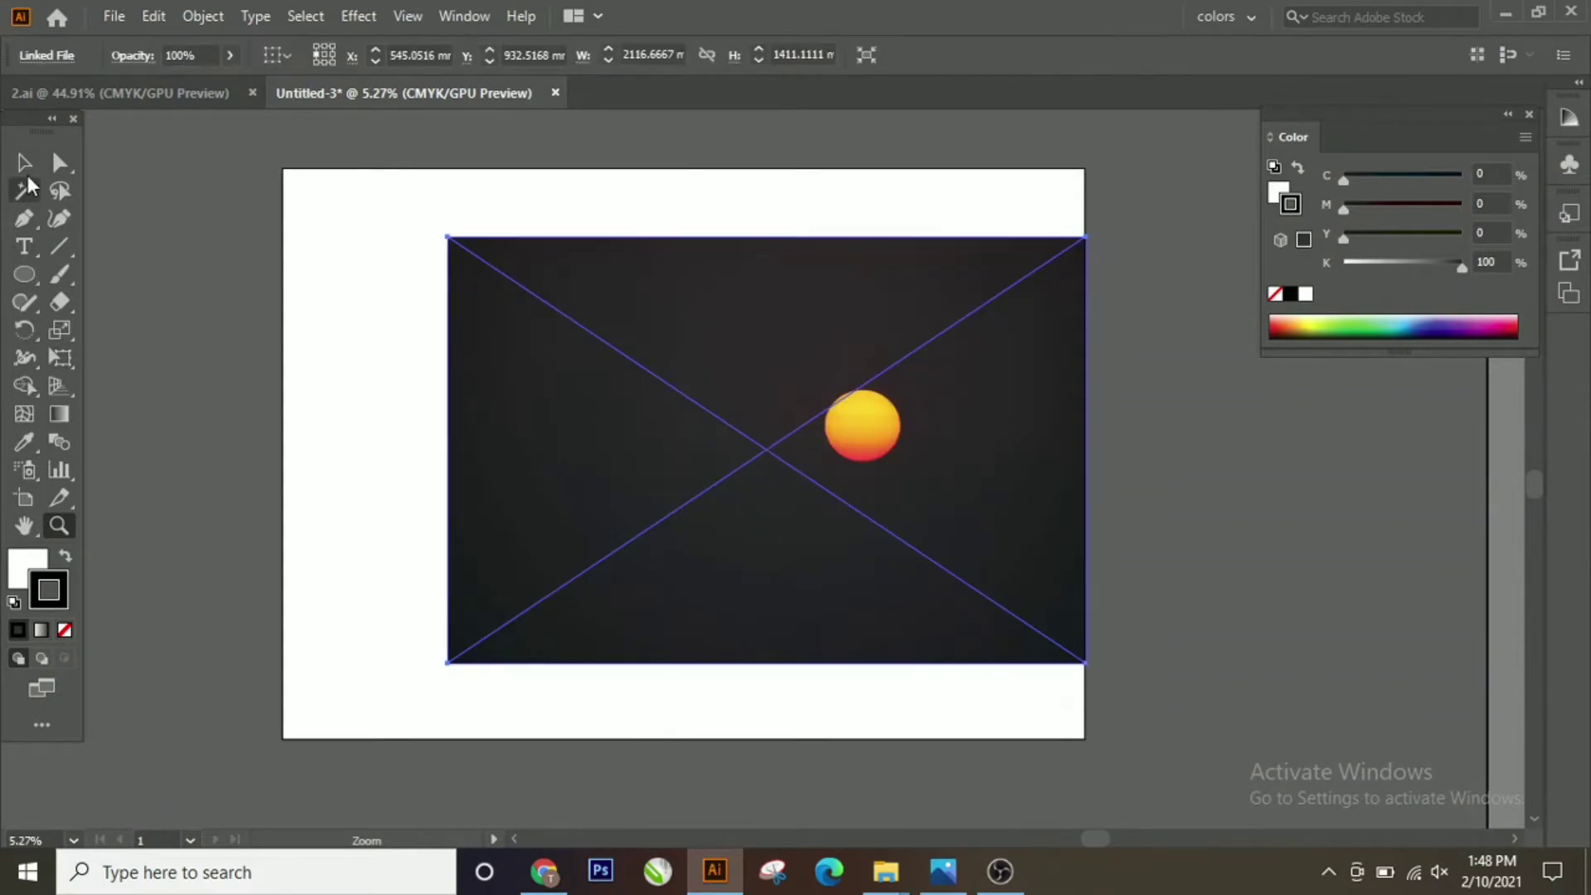
pyautogui.click(24, 163)
pyautogui.moveTo(506, 443)
pyautogui.mouseDown()
pyautogui.moveTo(381, 410)
pyautogui.moveTo(383, 336)
pyautogui.mouseUp()
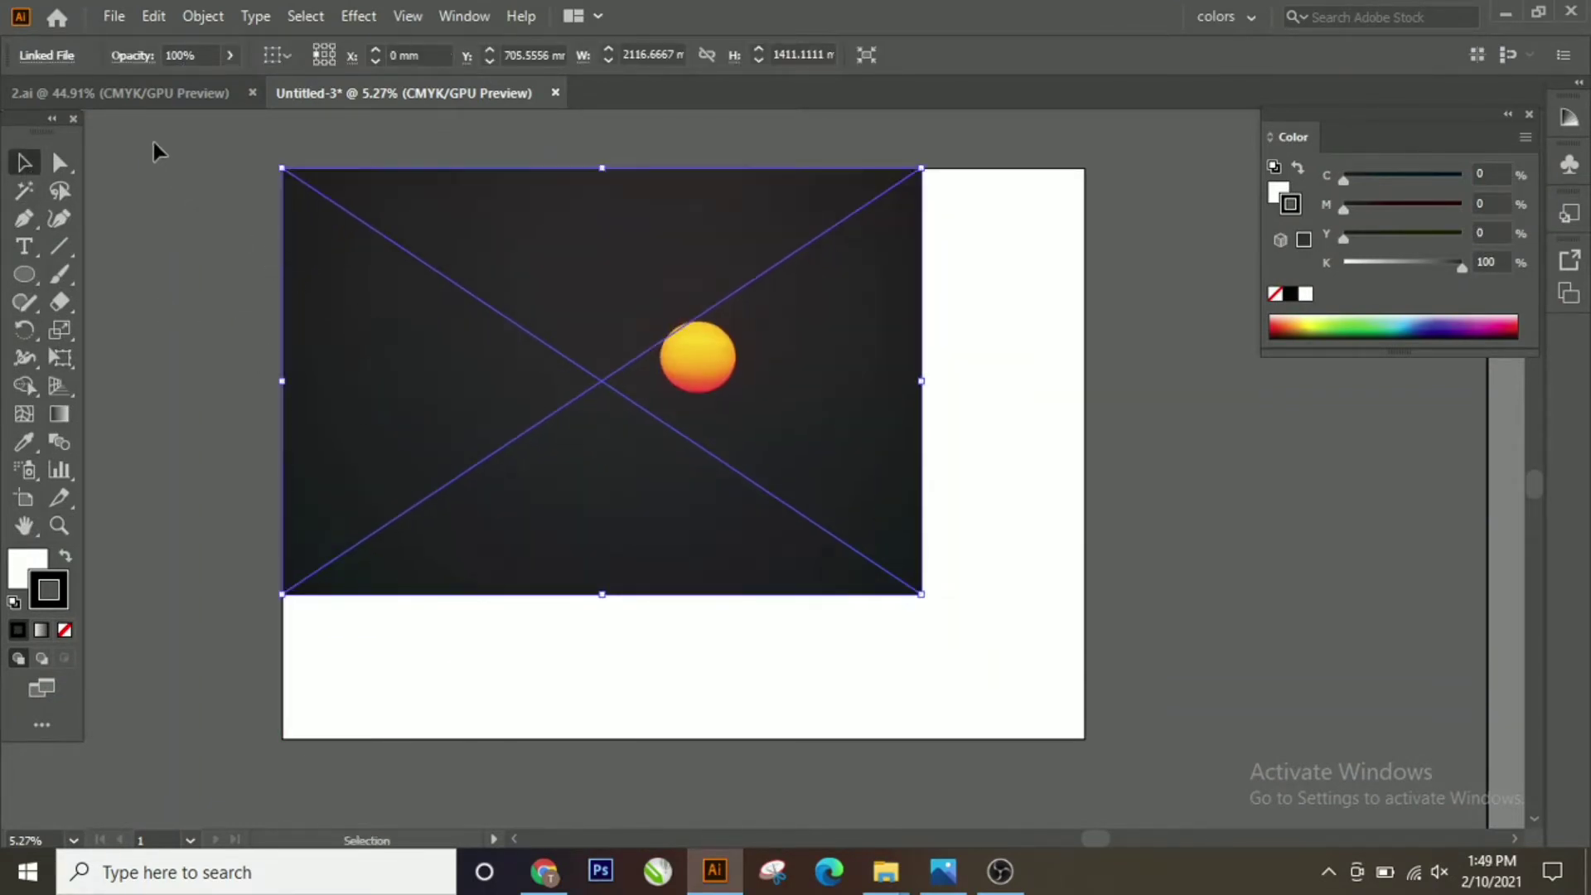
# Lock the sunset photo and widen Artboard 1 rightward to about 3951.78 × 1888.97 mm.
pyautogui.click(202, 12)
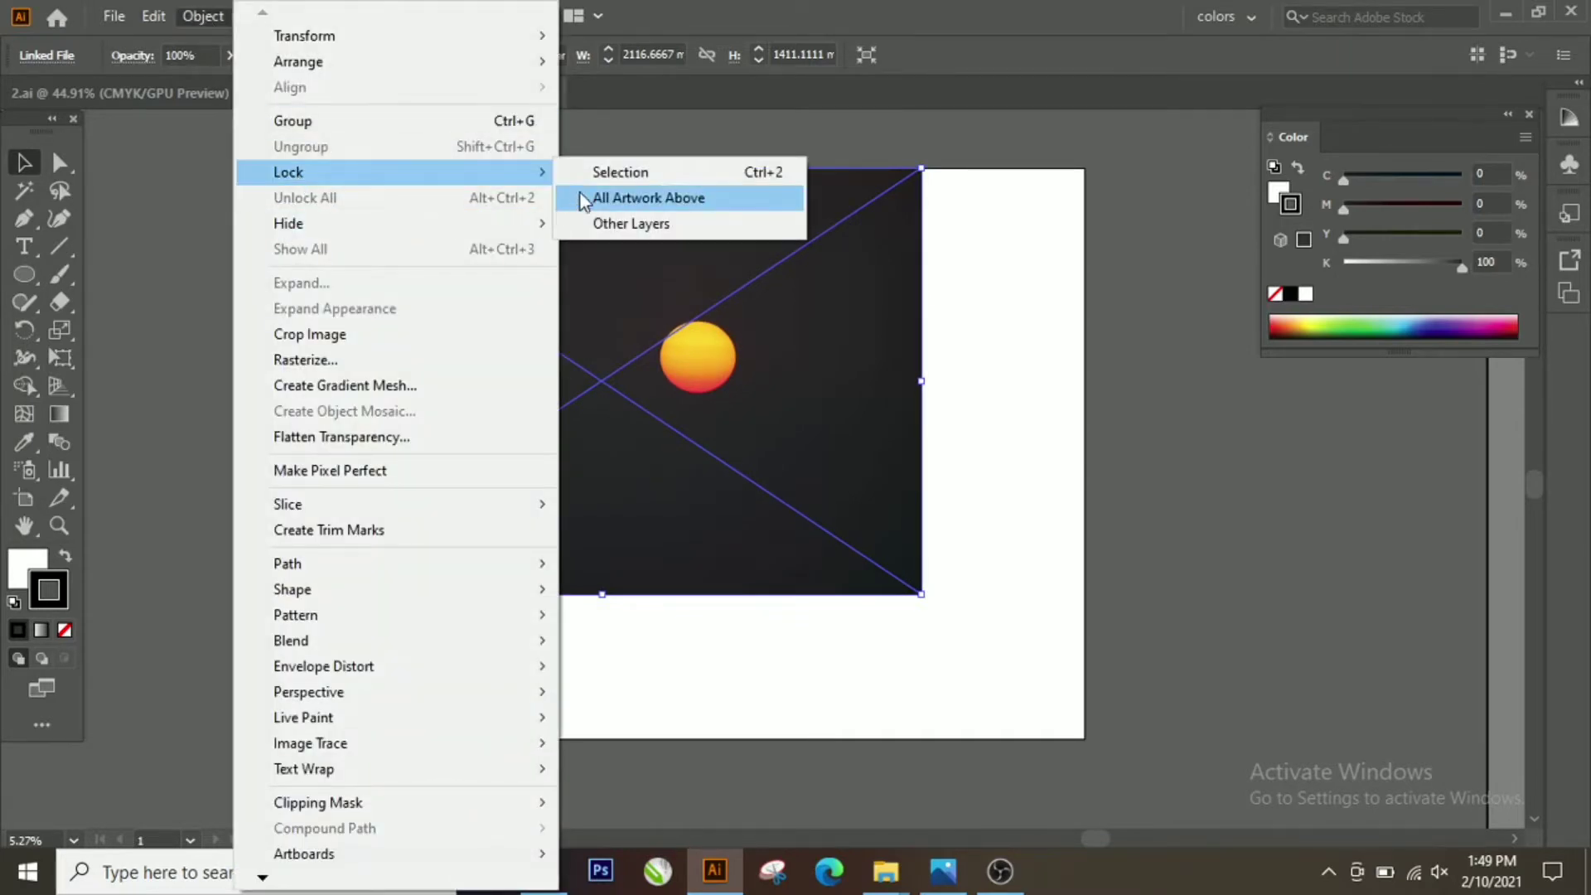
pyautogui.click(591, 174)
pyautogui.click(33, 503)
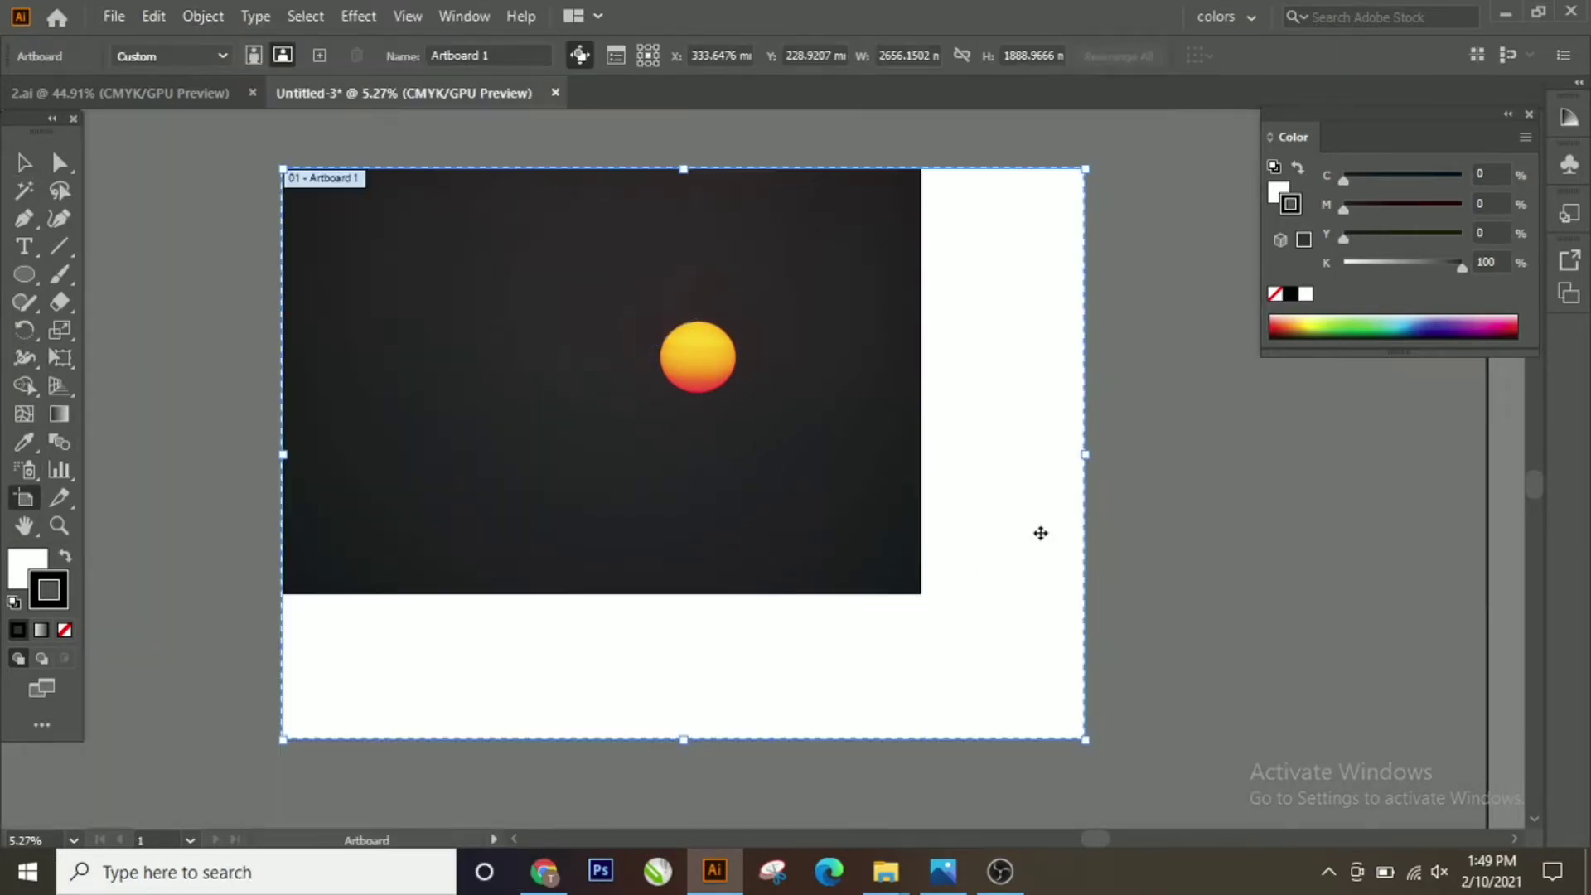
pyautogui.moveTo(1087, 457); pyautogui.dragTo(1524, 464)
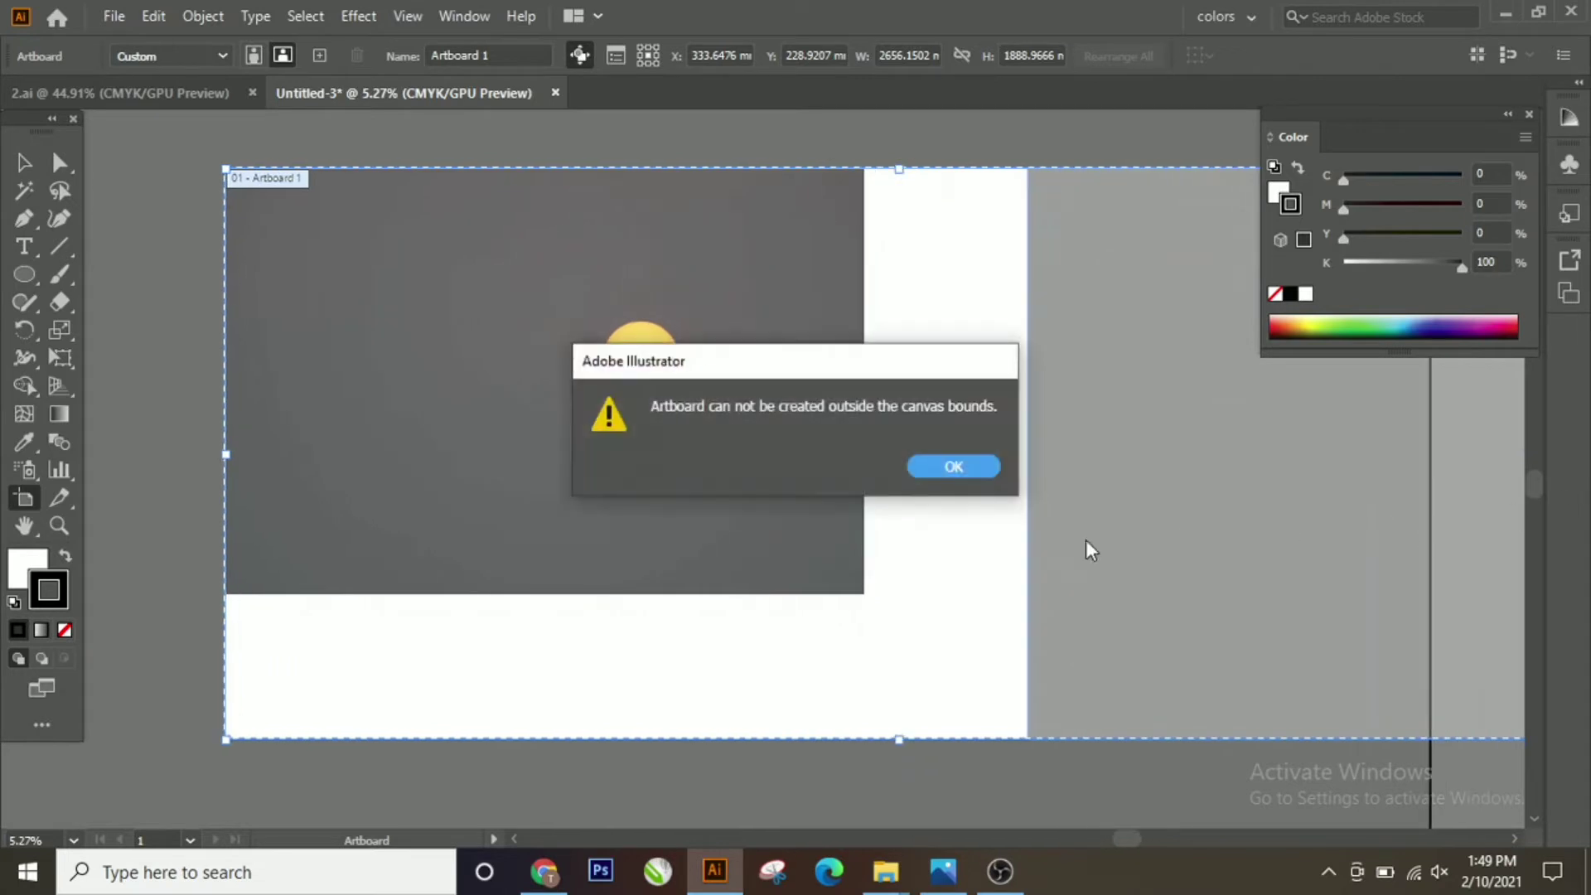
pyautogui.click(979, 465)
pyautogui.moveTo(1026, 454); pyautogui.dragTo(1287, 485)
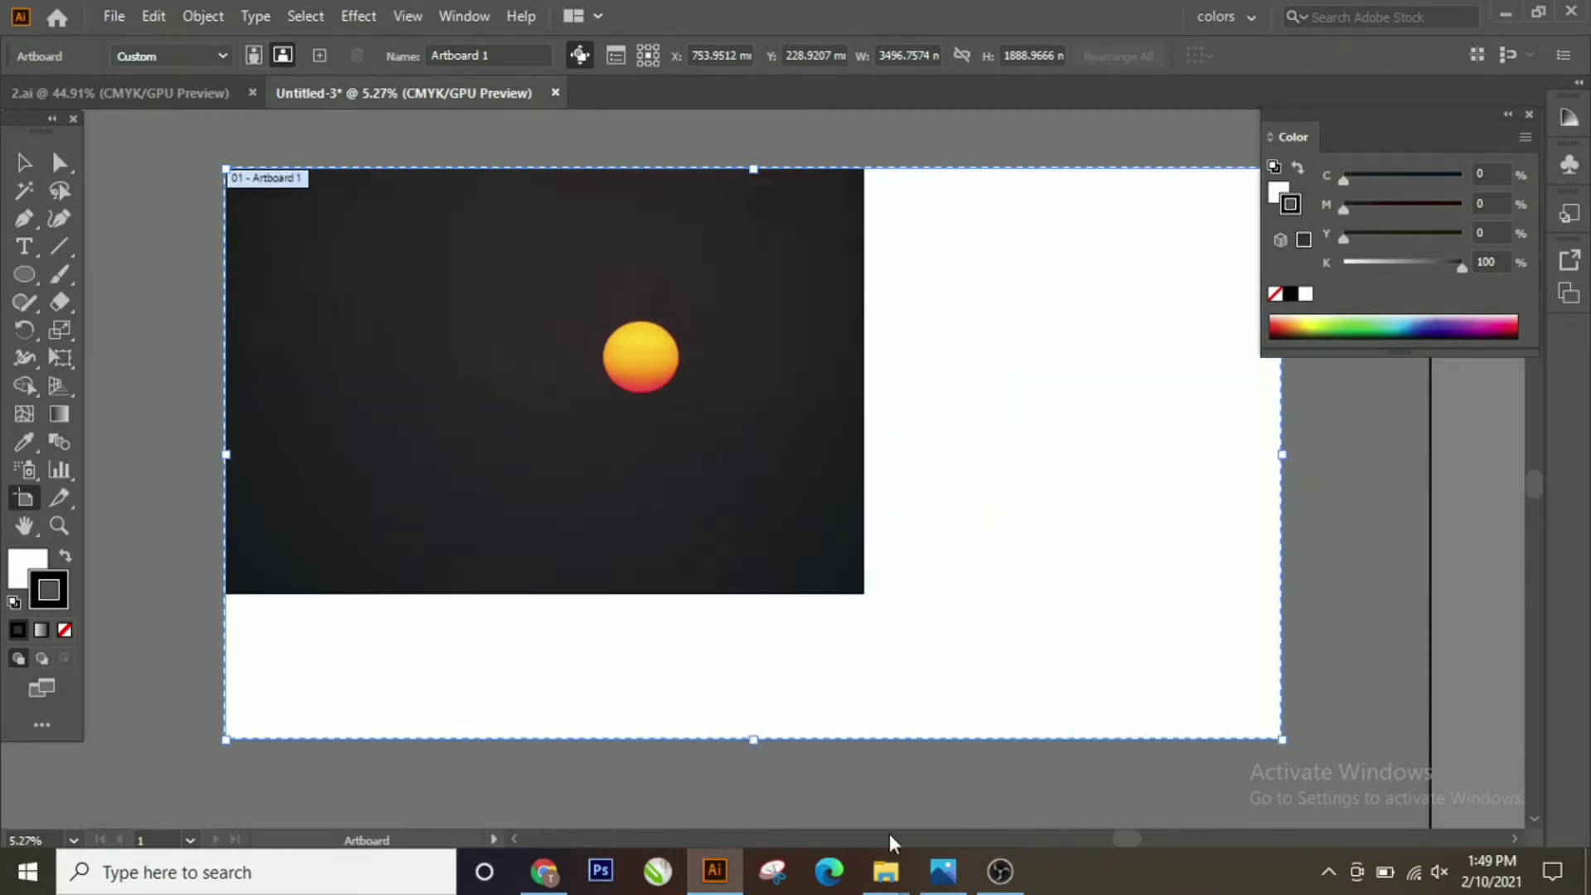
pyautogui.moveTo(1119, 841); pyautogui.dragTo(1243, 841)
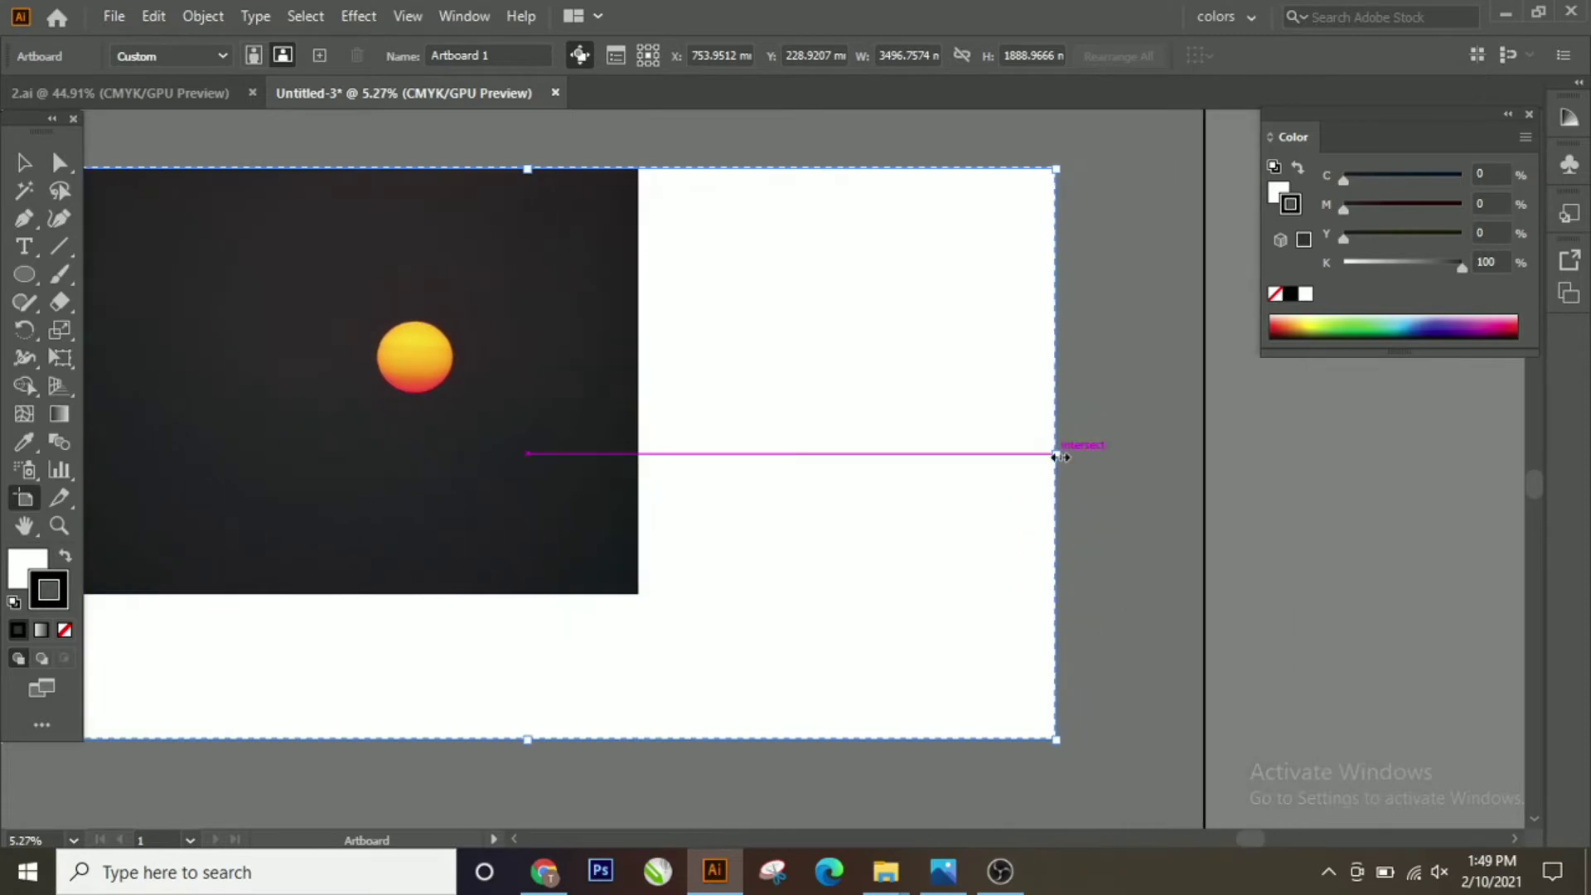
pyautogui.moveTo(1056, 455); pyautogui.dragTo(1193, 455)
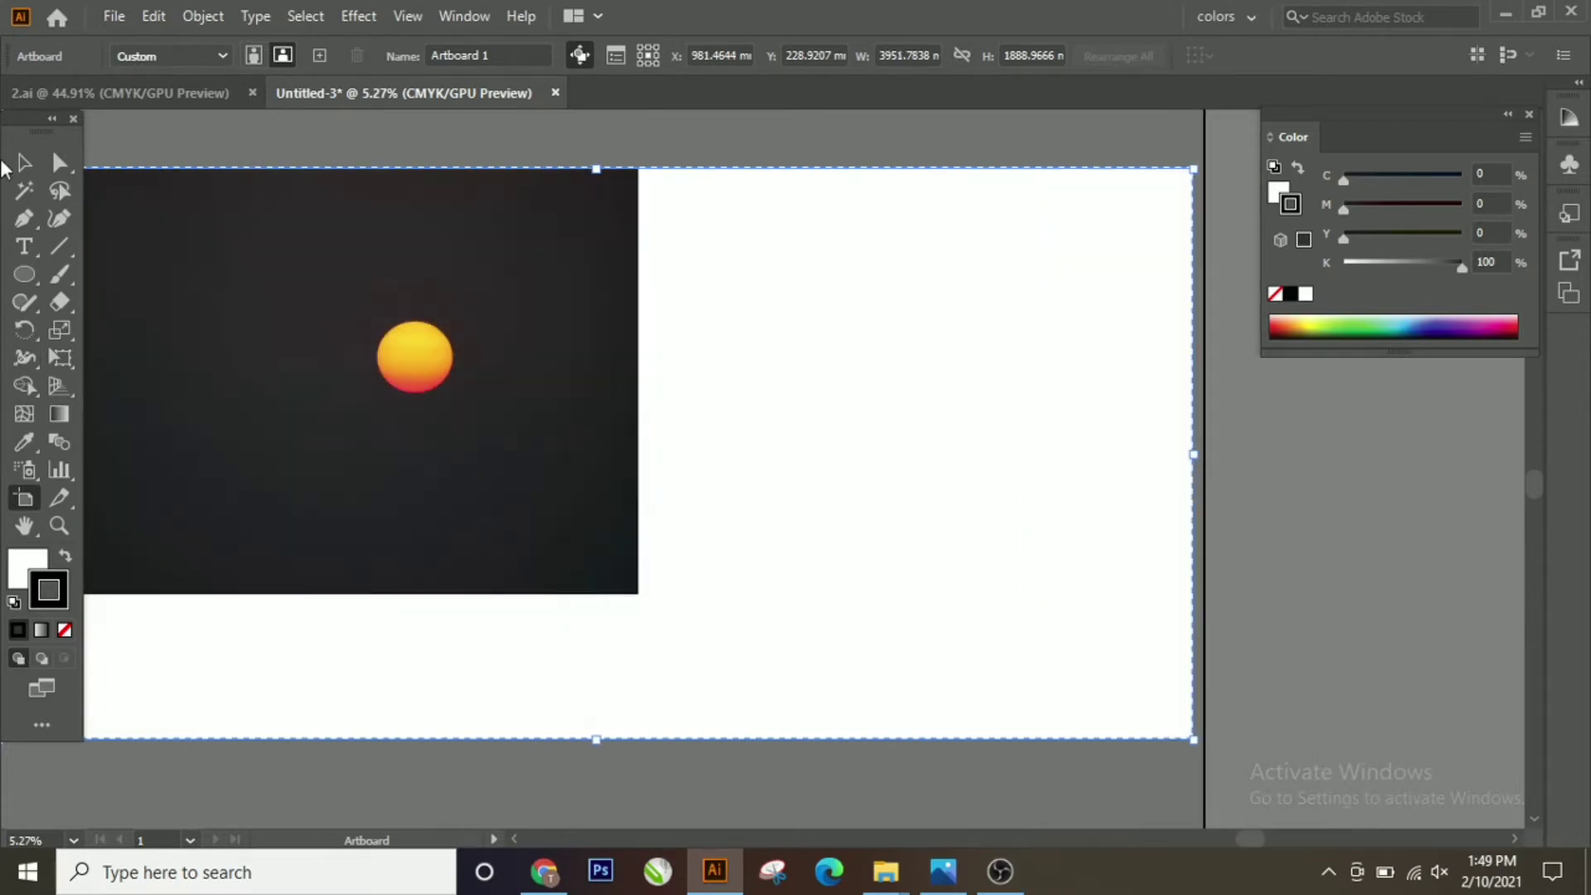
# Draw a rectangle exactly covering the sunset photo.
pyautogui.click(23, 162)
pyautogui.moveTo(24, 275)
pyautogui.mouseDown()
pyautogui.moveTo(128, 324)
pyautogui.moveTo(140, 274)
pyautogui.mouseUp()
pyautogui.moveTo(193, 397); pyautogui.dragTo(468, 471)
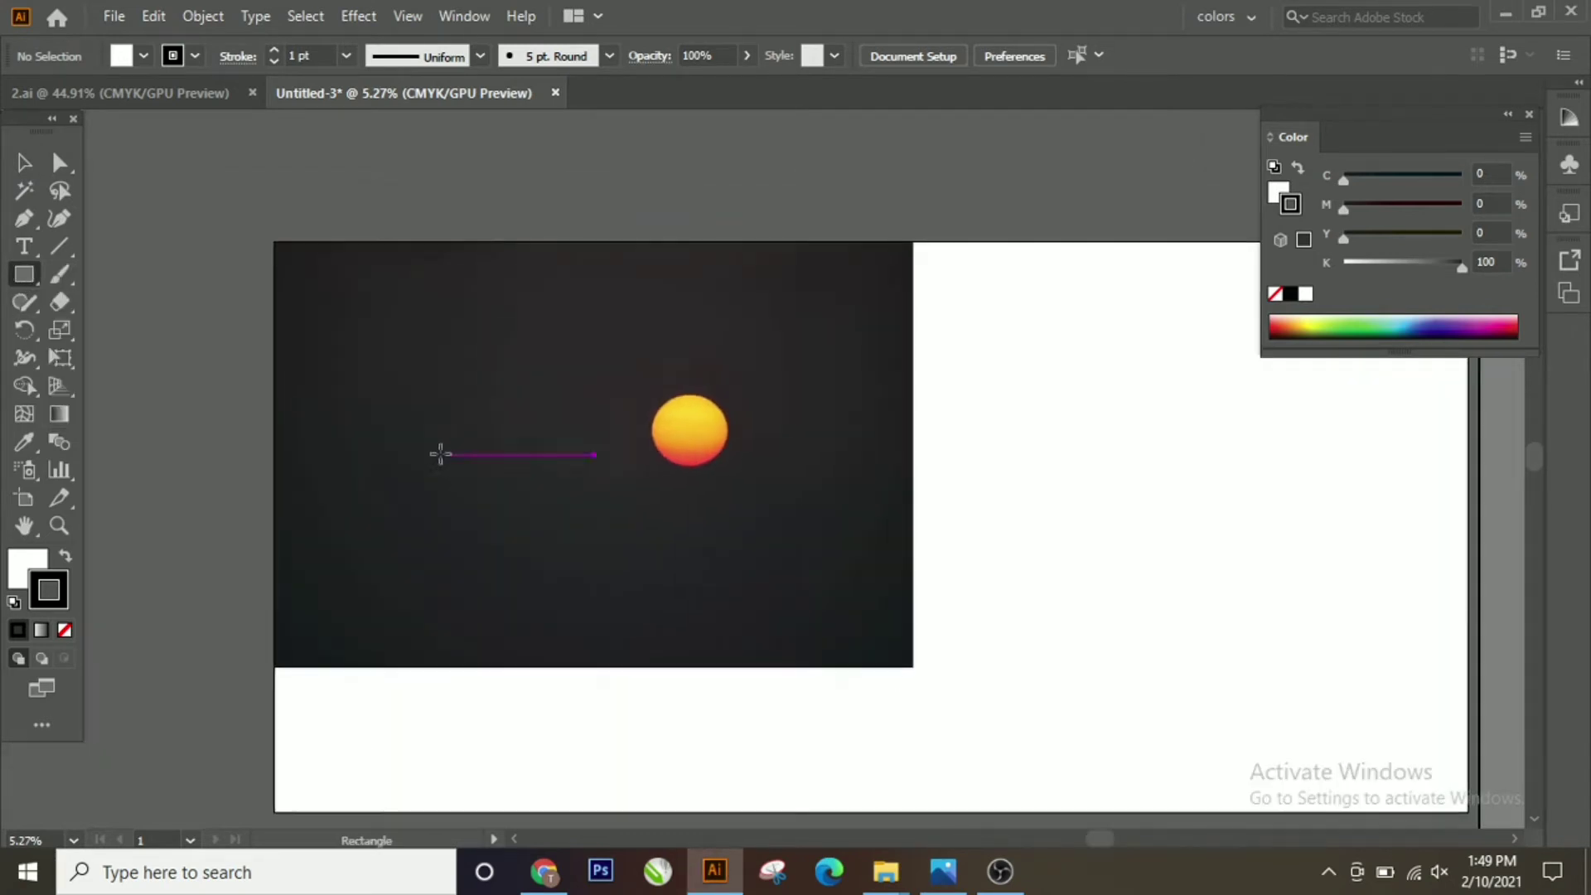
pyautogui.moveTo(282, 243); pyautogui.dragTo(912, 667)
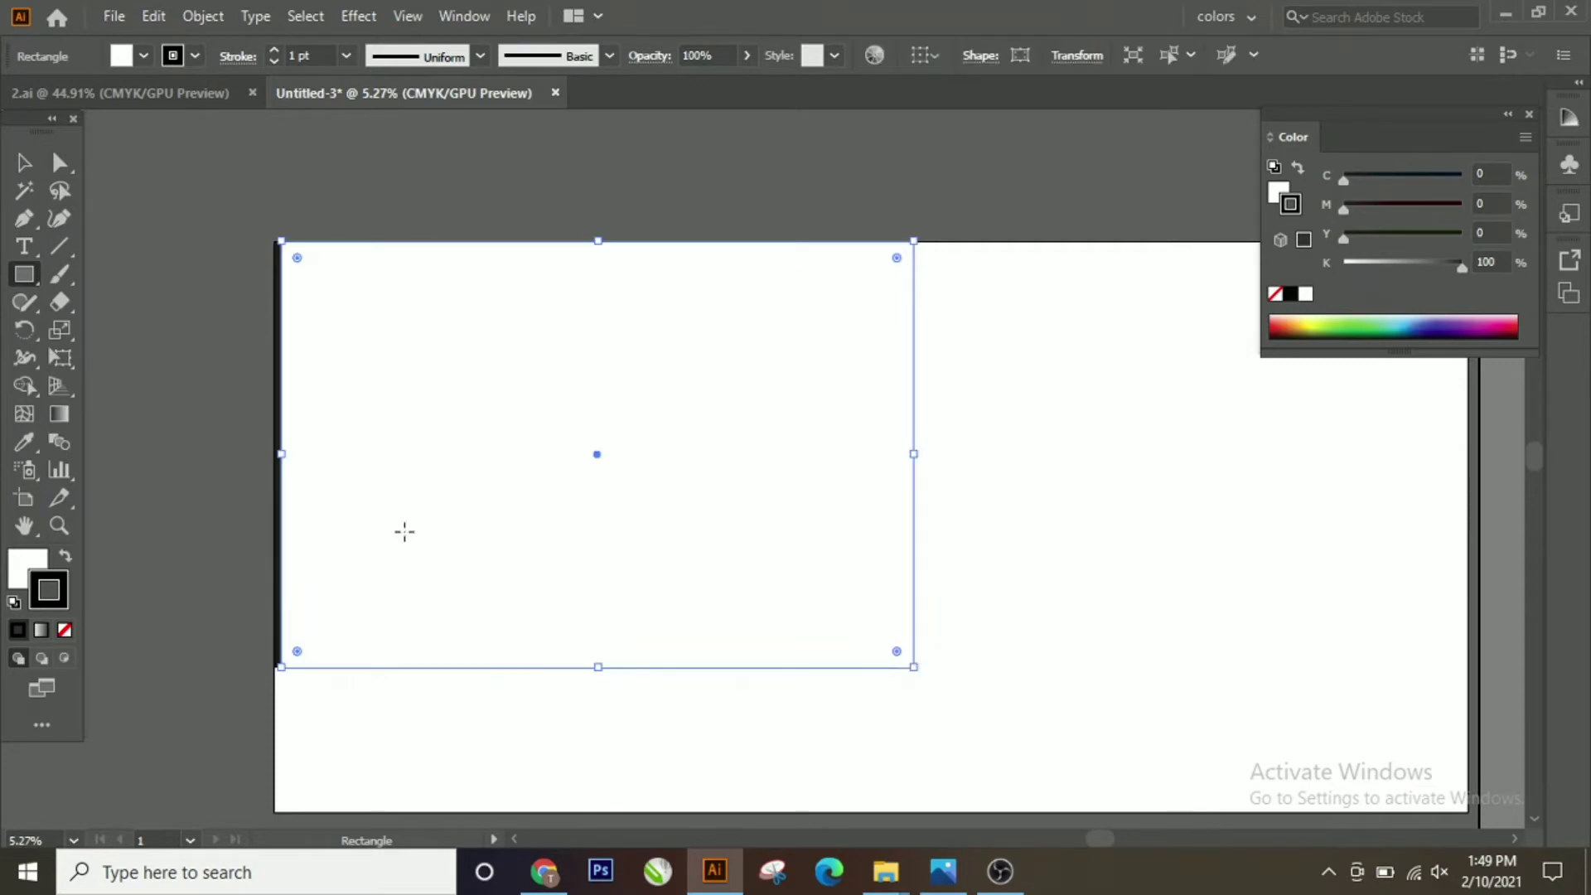
# Make the rectangle black with no stroke and send it behind the photo.
pyautogui.click(24, 162)
pyautogui.click(65, 556)
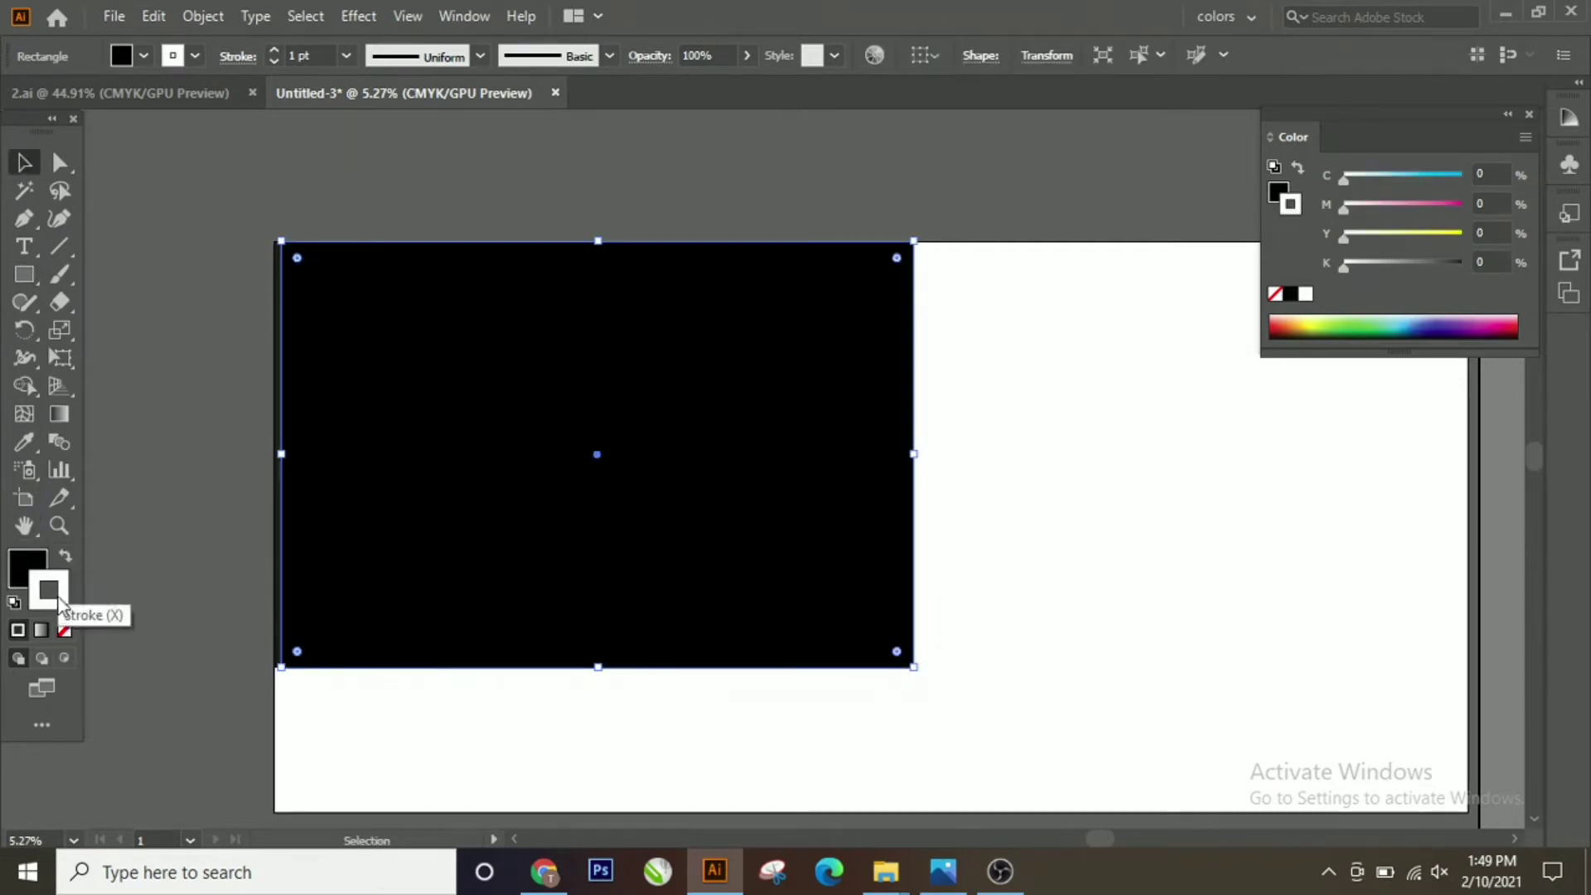
pyautogui.click(64, 630)
pyautogui.click(25, 565)
pyautogui.rightClick(454, 524)
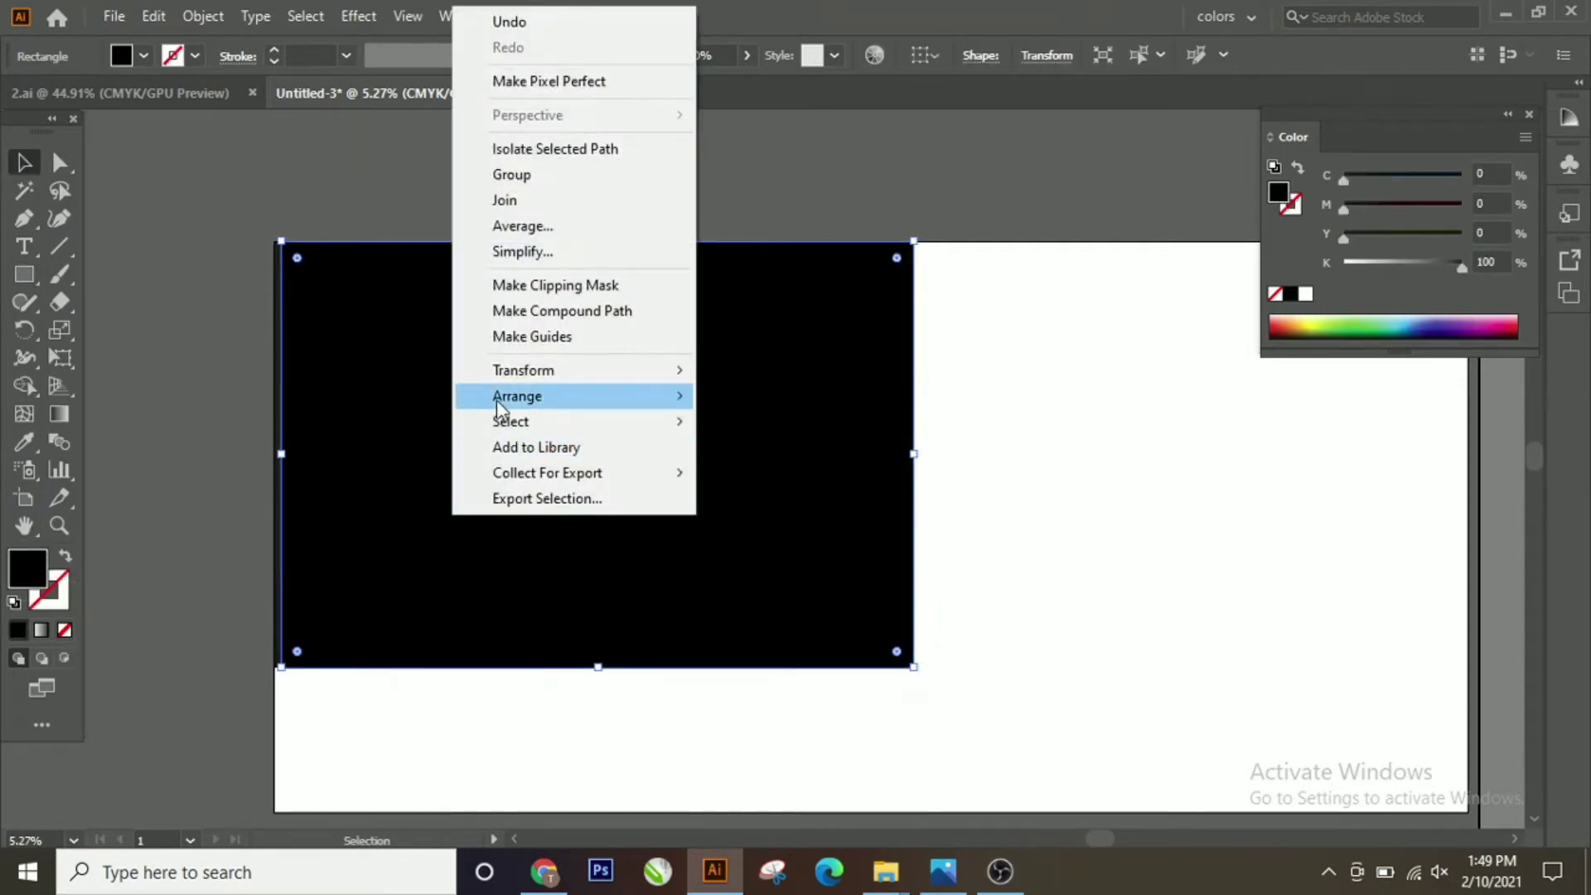
pyautogui.click(792, 473)
# Zoom in on the sun and draw an ellipse over it.
pyautogui.press('l')
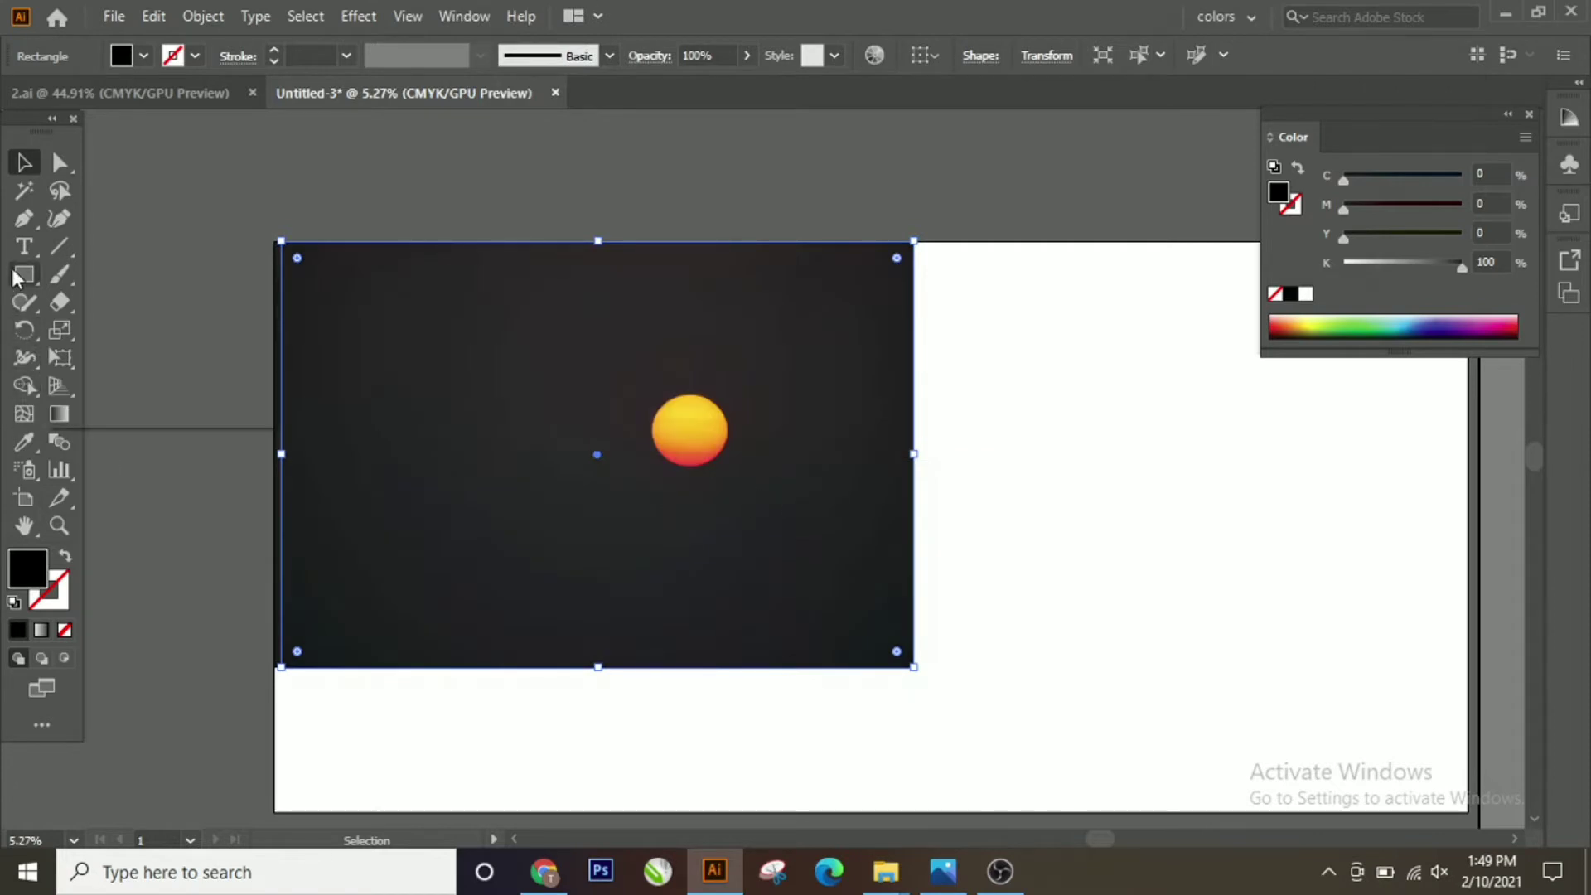
pyautogui.click(59, 525)
pyautogui.click(728, 462)
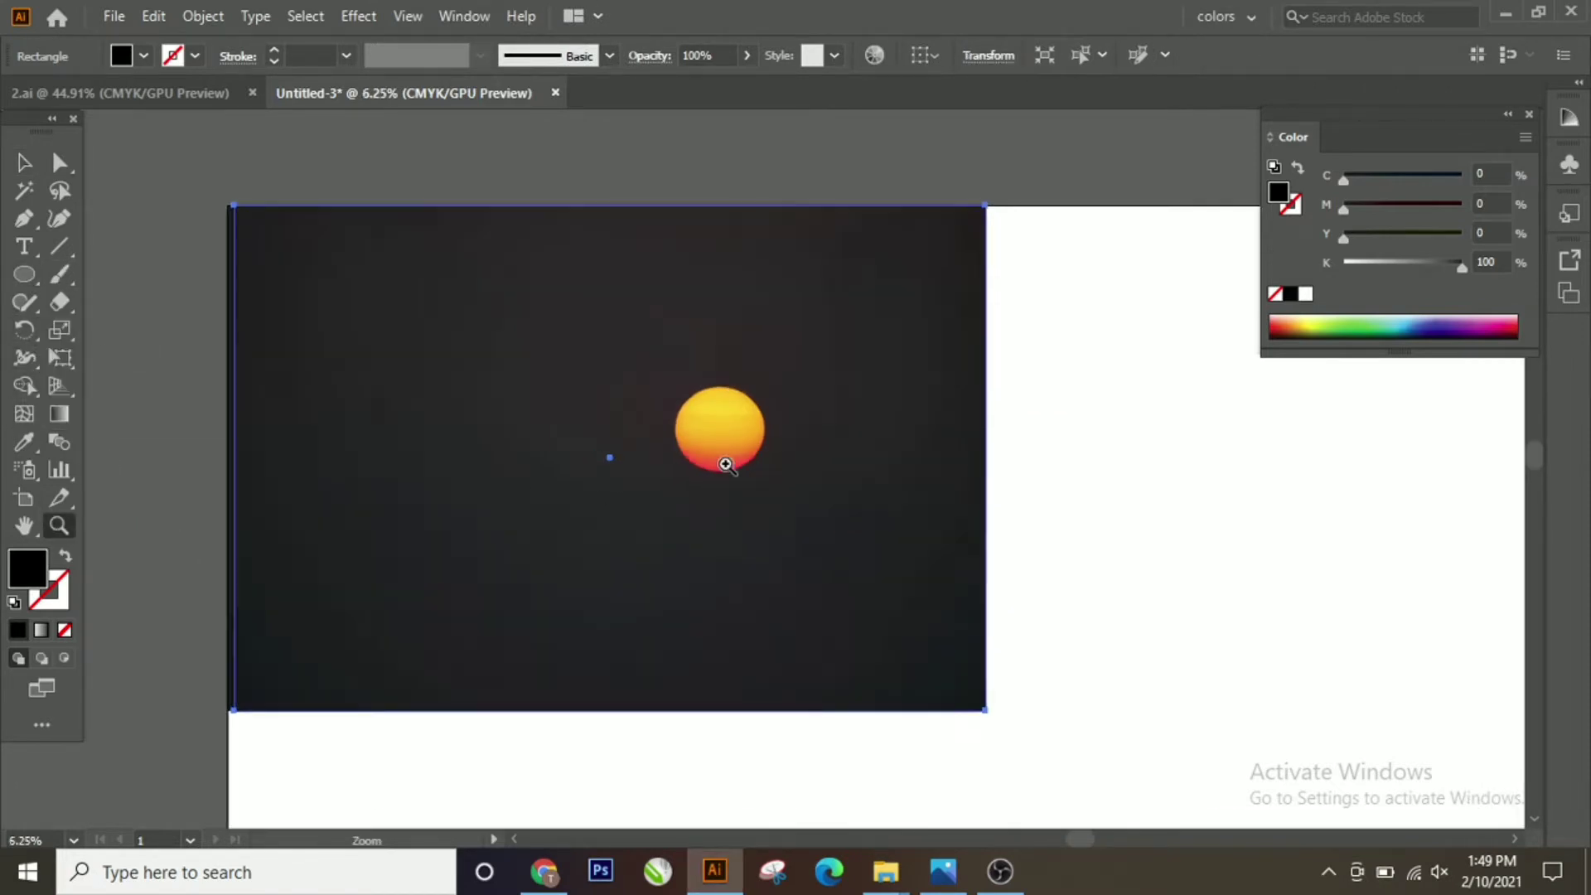
pyautogui.click(15, 272)
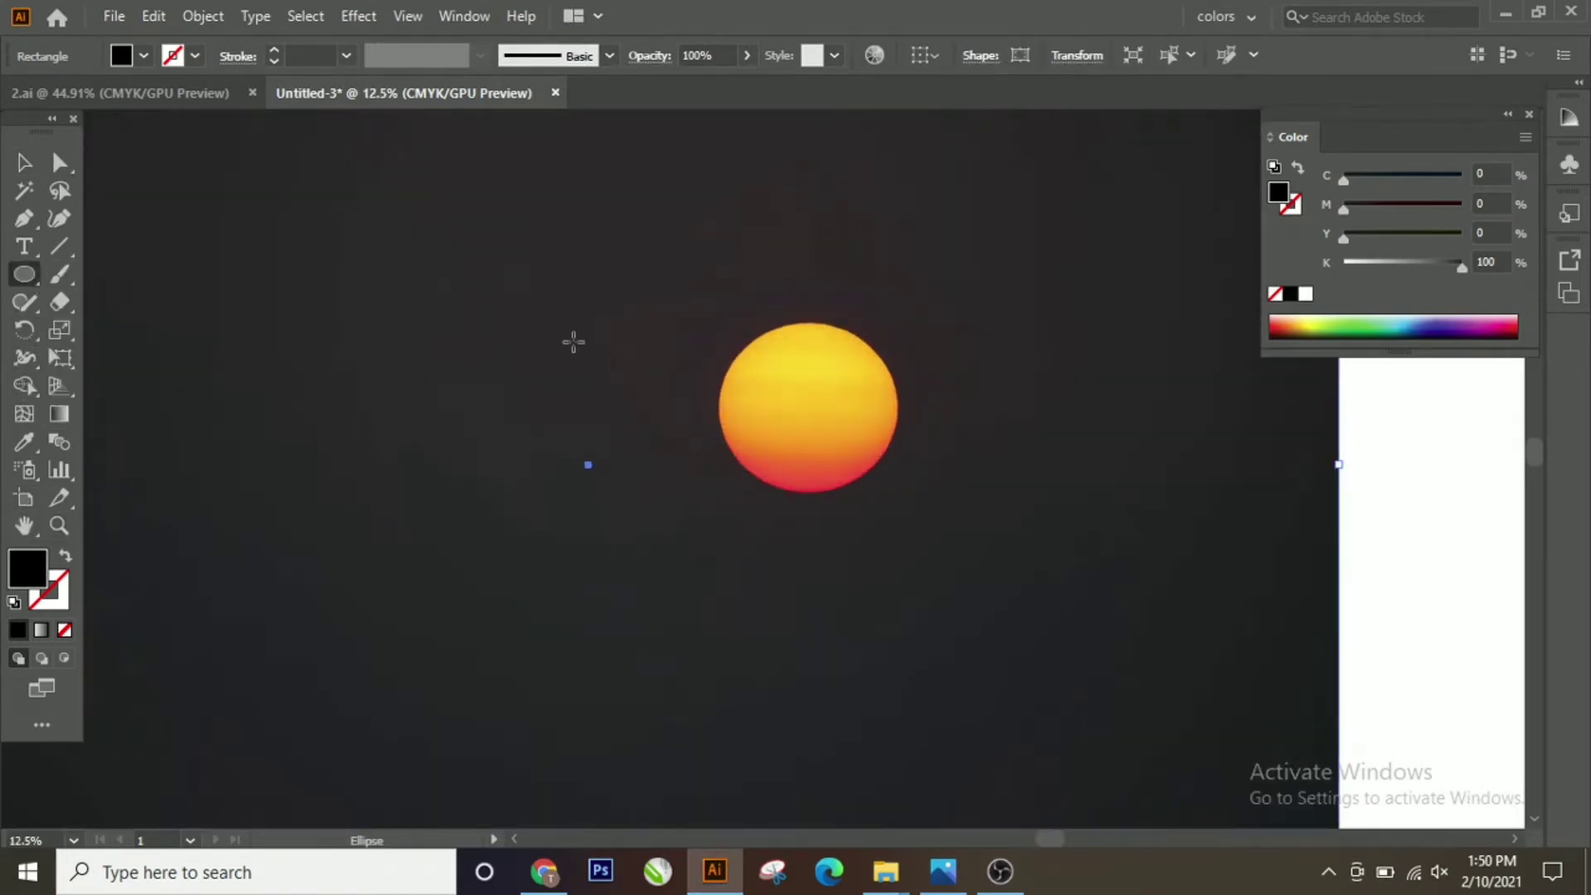
pyautogui.moveTo(749, 339); pyautogui.dragTo(944, 515)
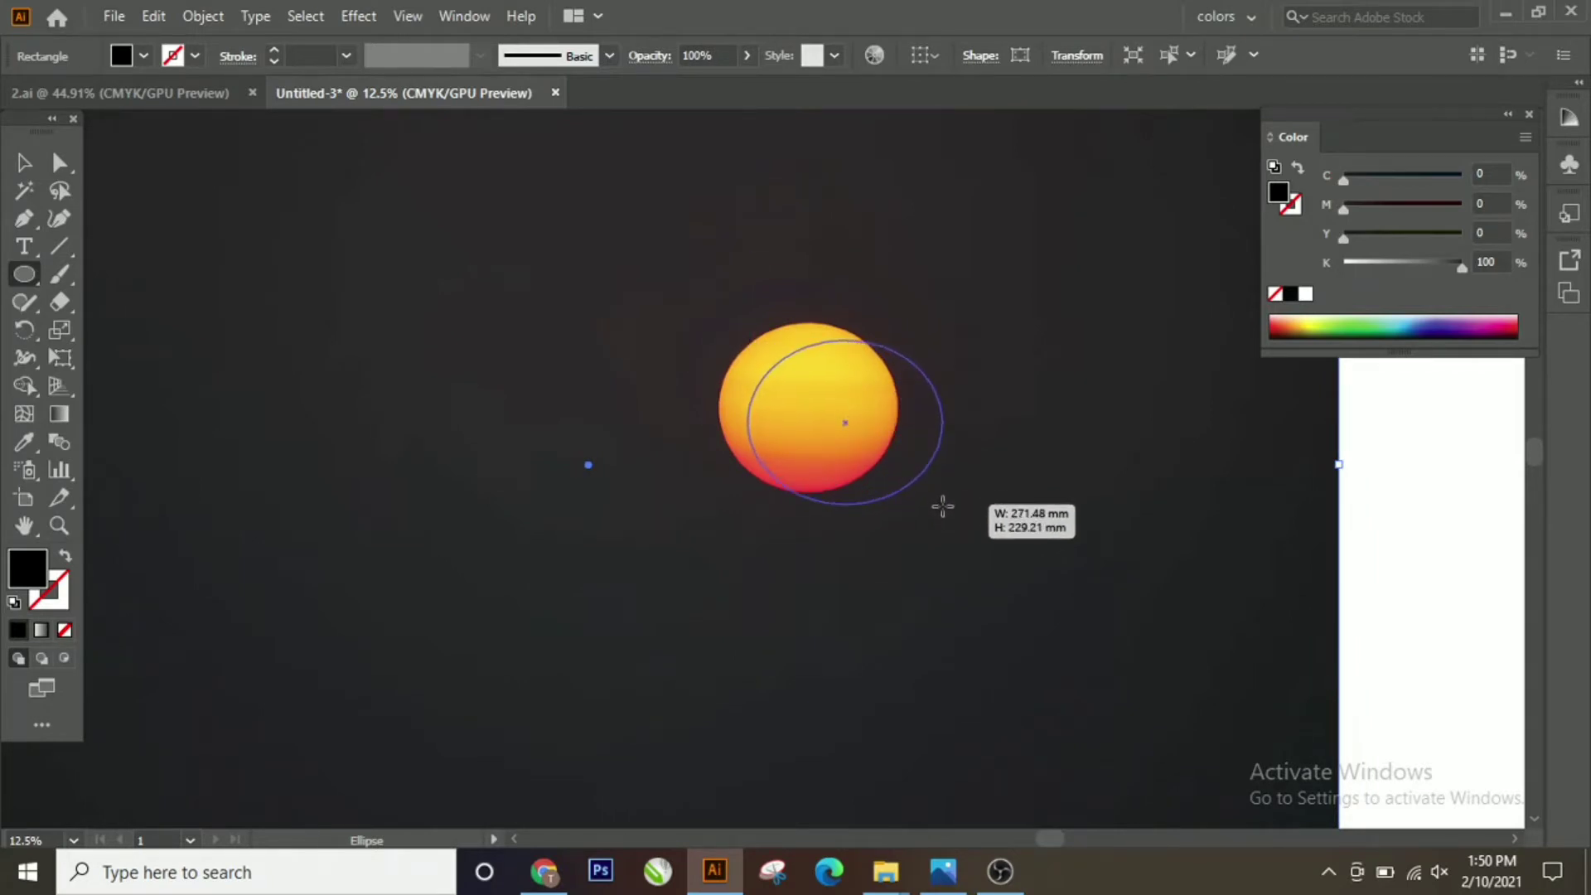
# Make the ellipse an unfilled outline and resize it to about 248.72 × 234.09 mm.
pyautogui.click(25, 157)
pyautogui.moveTo(855, 455); pyautogui.dragTo(827, 432)
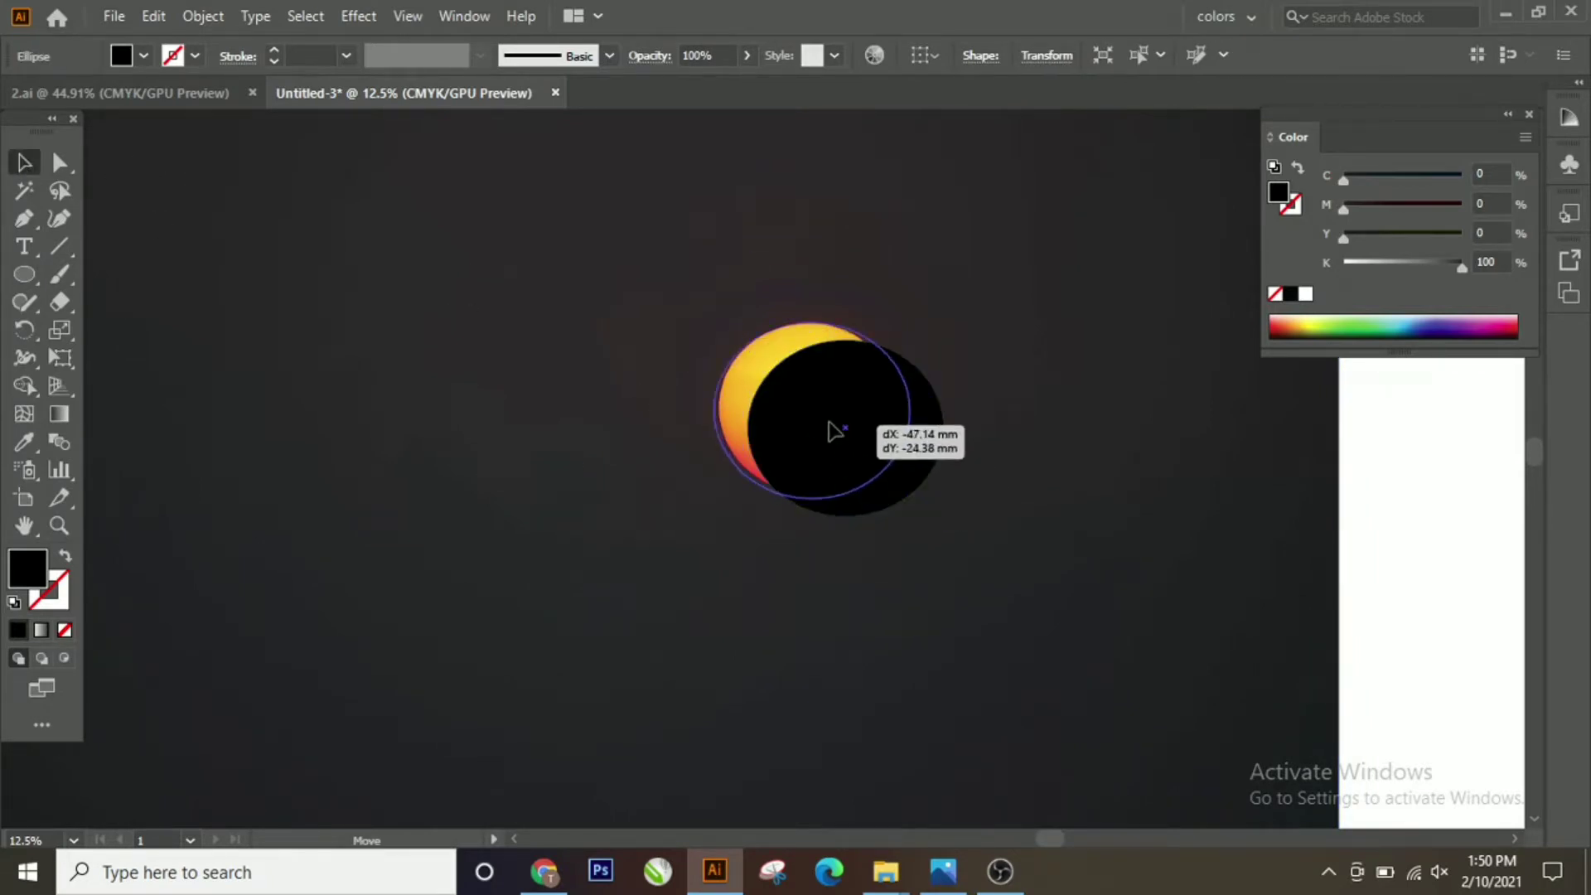
pyautogui.click(62, 557)
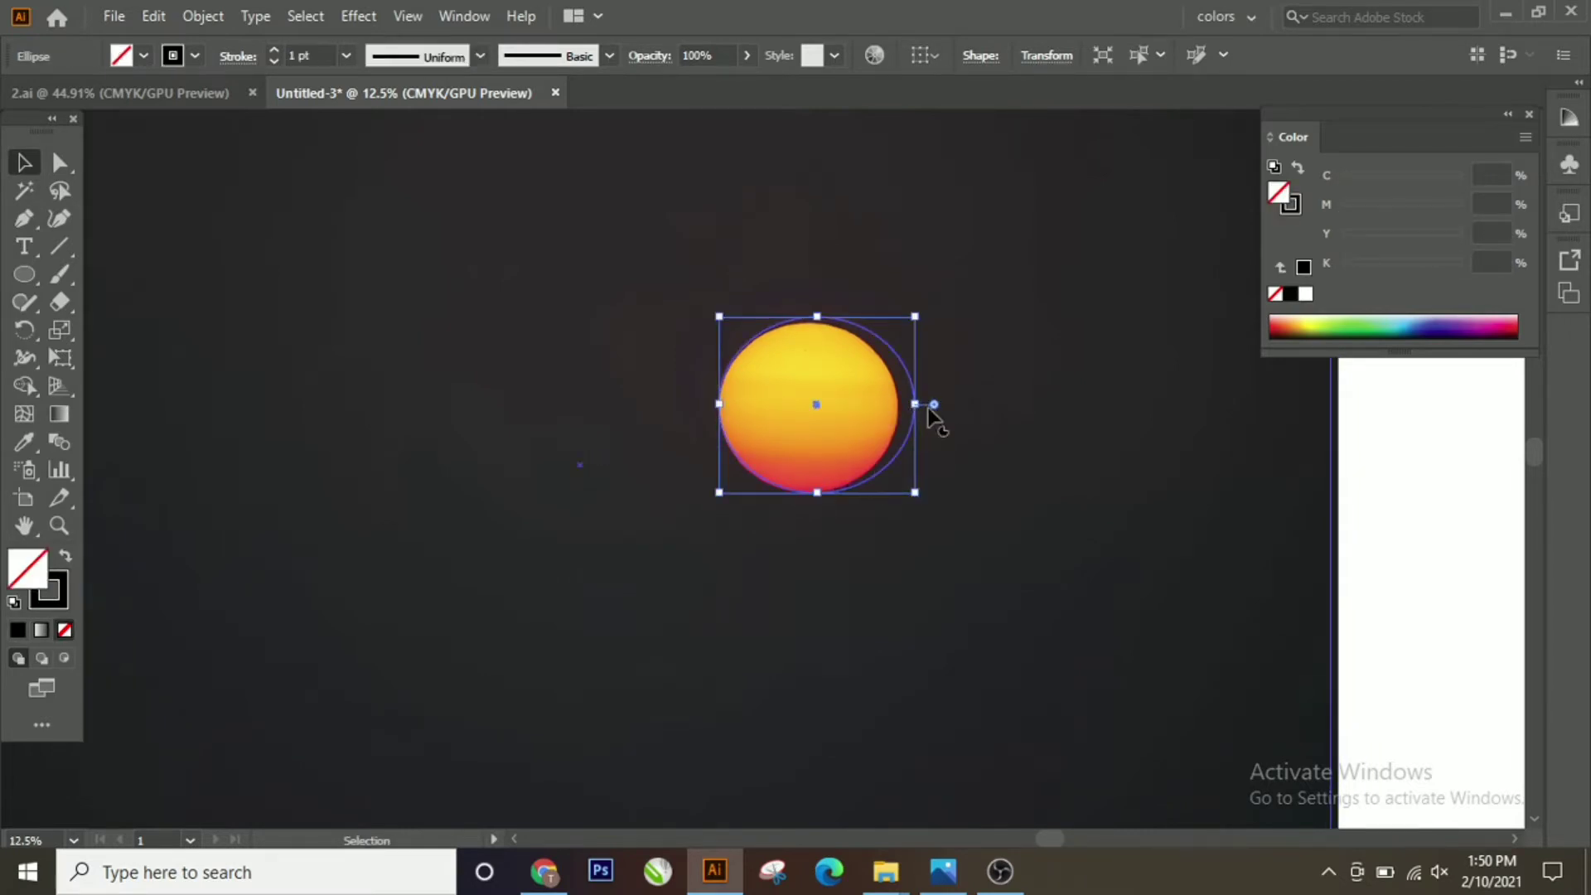
pyautogui.click(934, 405)
pyautogui.moveTo(915, 316); pyautogui.dragTo(897, 324)
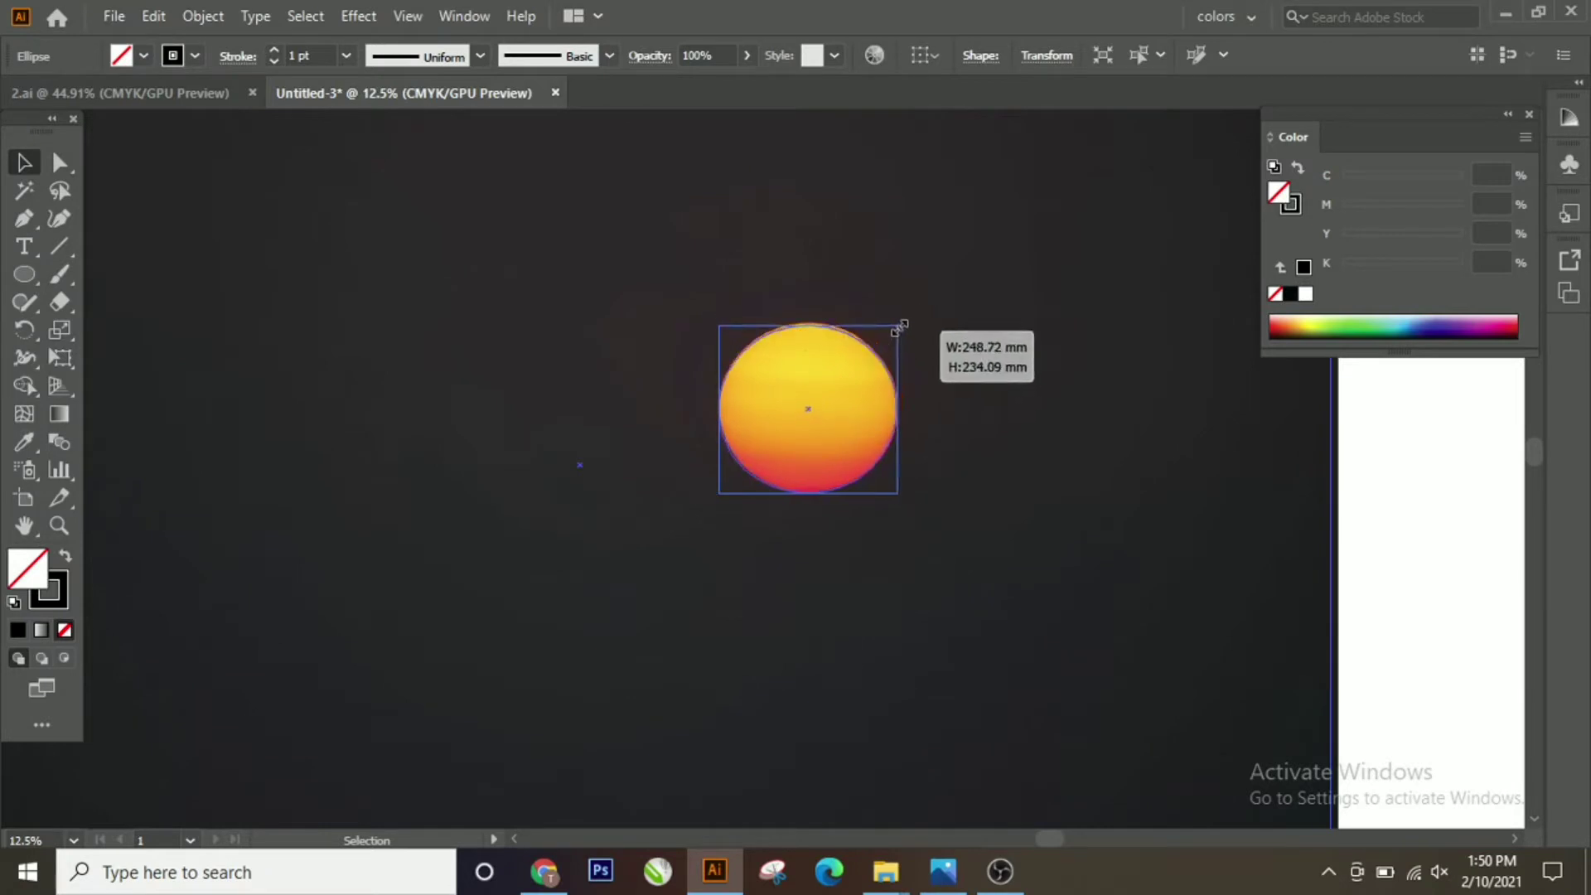
# Move the circle left of the sun and give it a top-to-bottom gradient fill.
pyautogui.moveTo(746, 348); pyautogui.dragTo(545, 374)
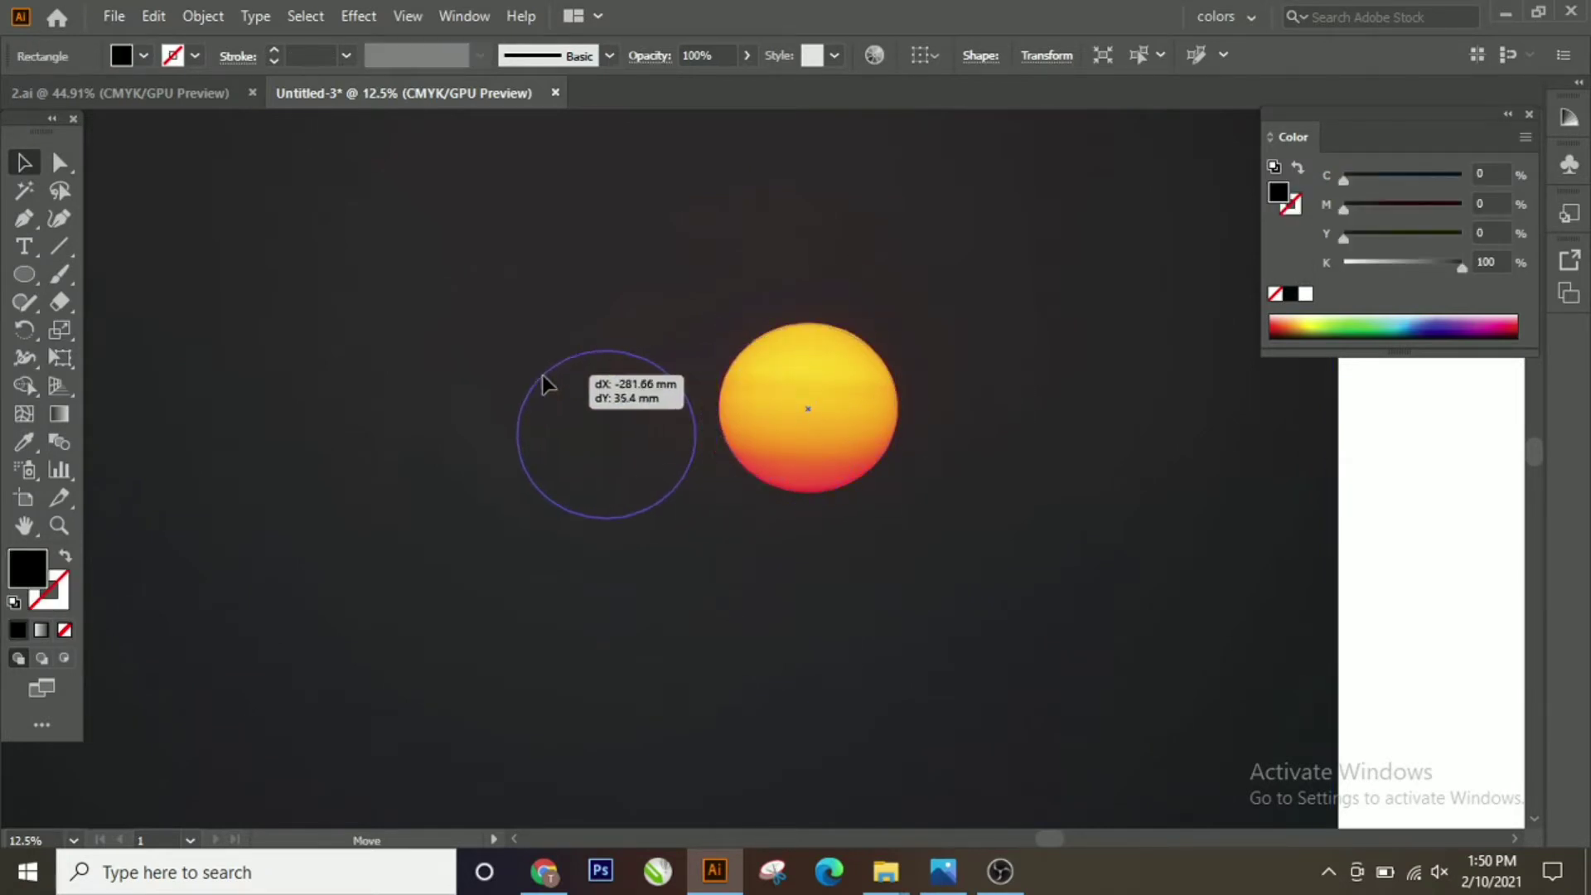
pyautogui.doubleClick(60, 414)
pyautogui.click(1066, 446)
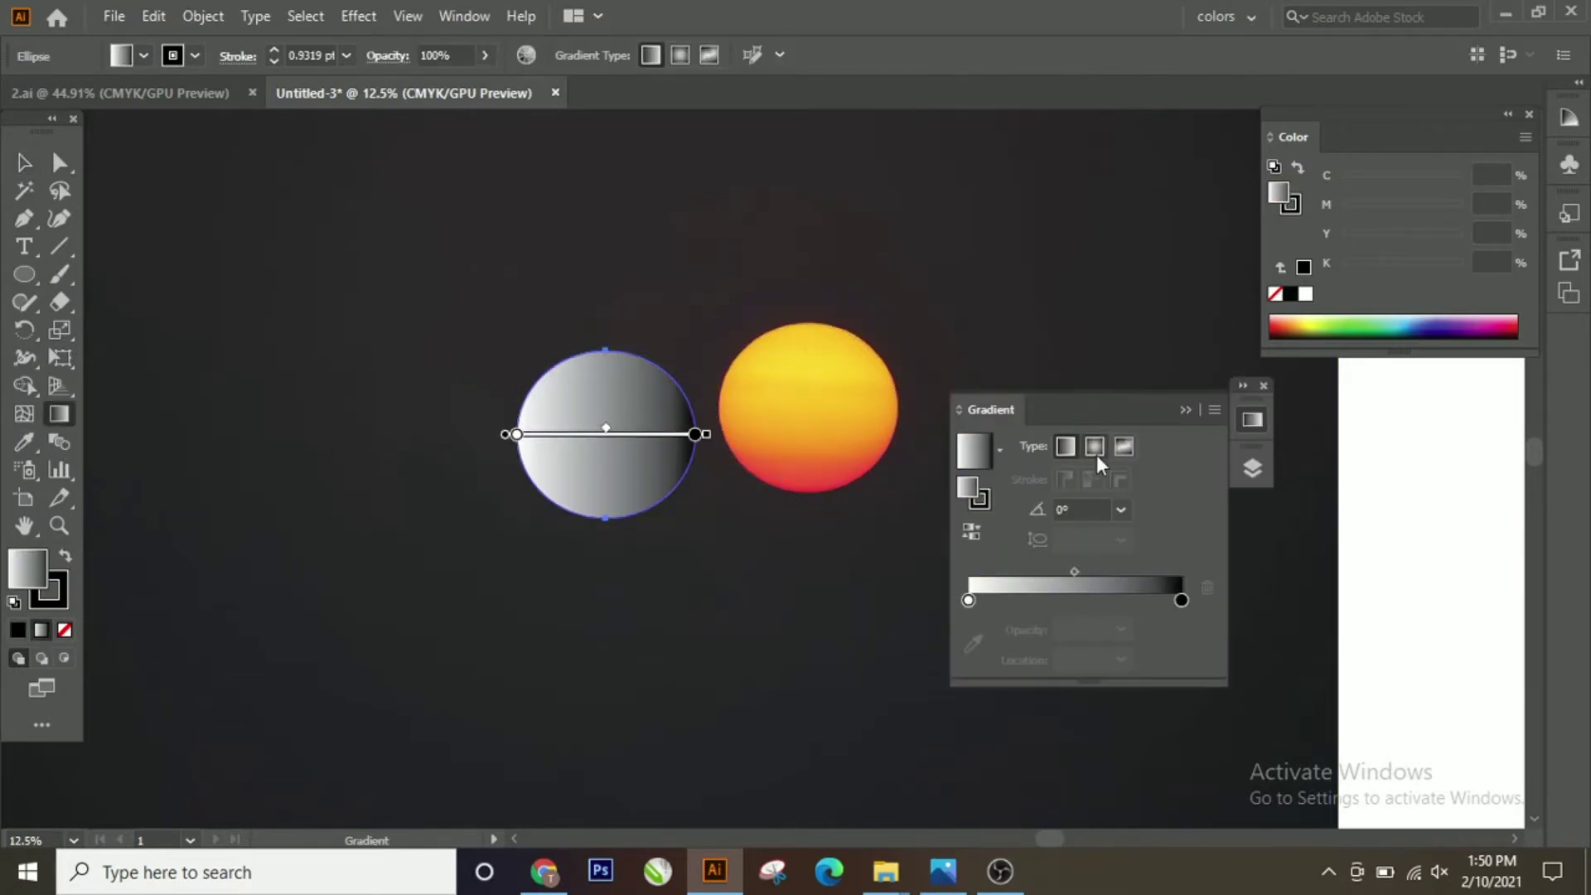
pyautogui.moveTo(695, 434); pyautogui.dragTo(650, 434)
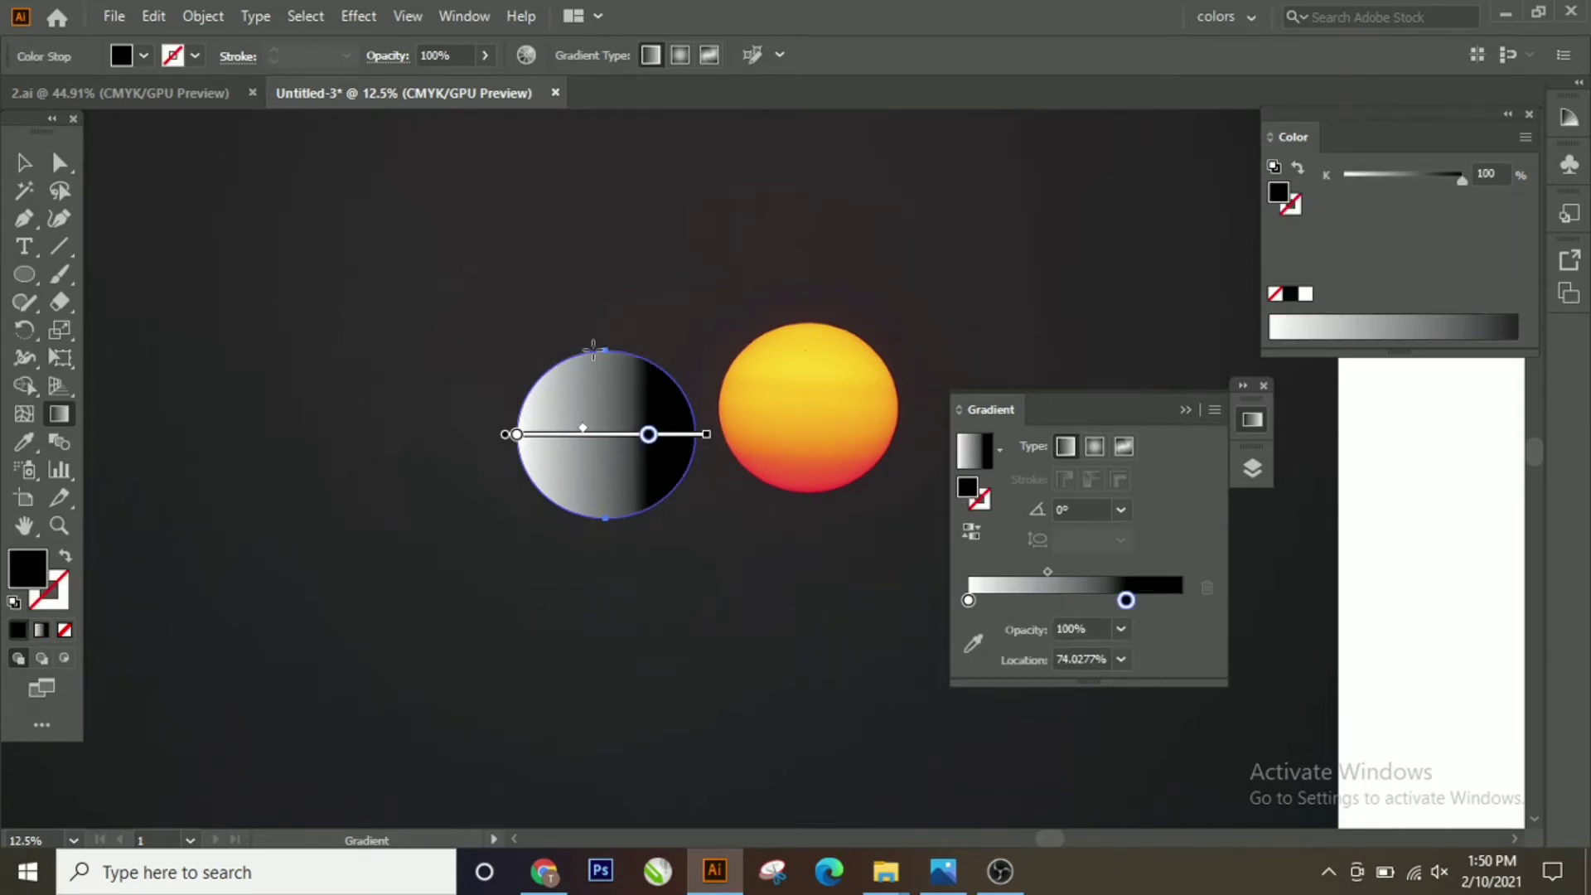
pyautogui.moveTo(593, 341); pyautogui.dragTo(611, 544)
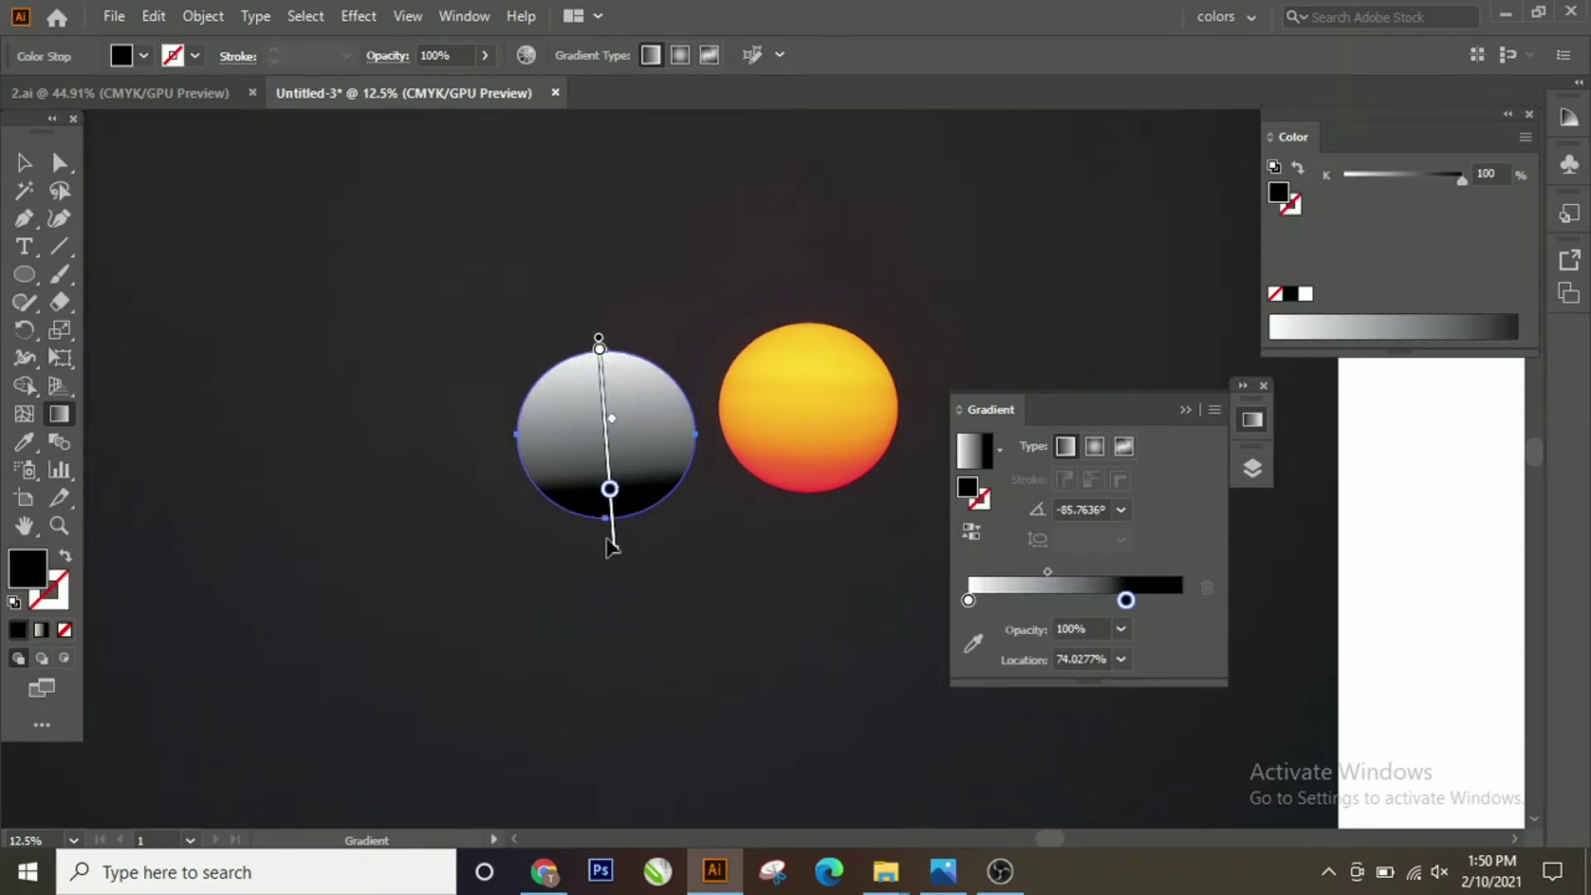
# Set the bottom gradient stop to a deep red, adjusting its K value.
pyautogui.doubleClick(1127, 602)
pyautogui.click(947, 441)
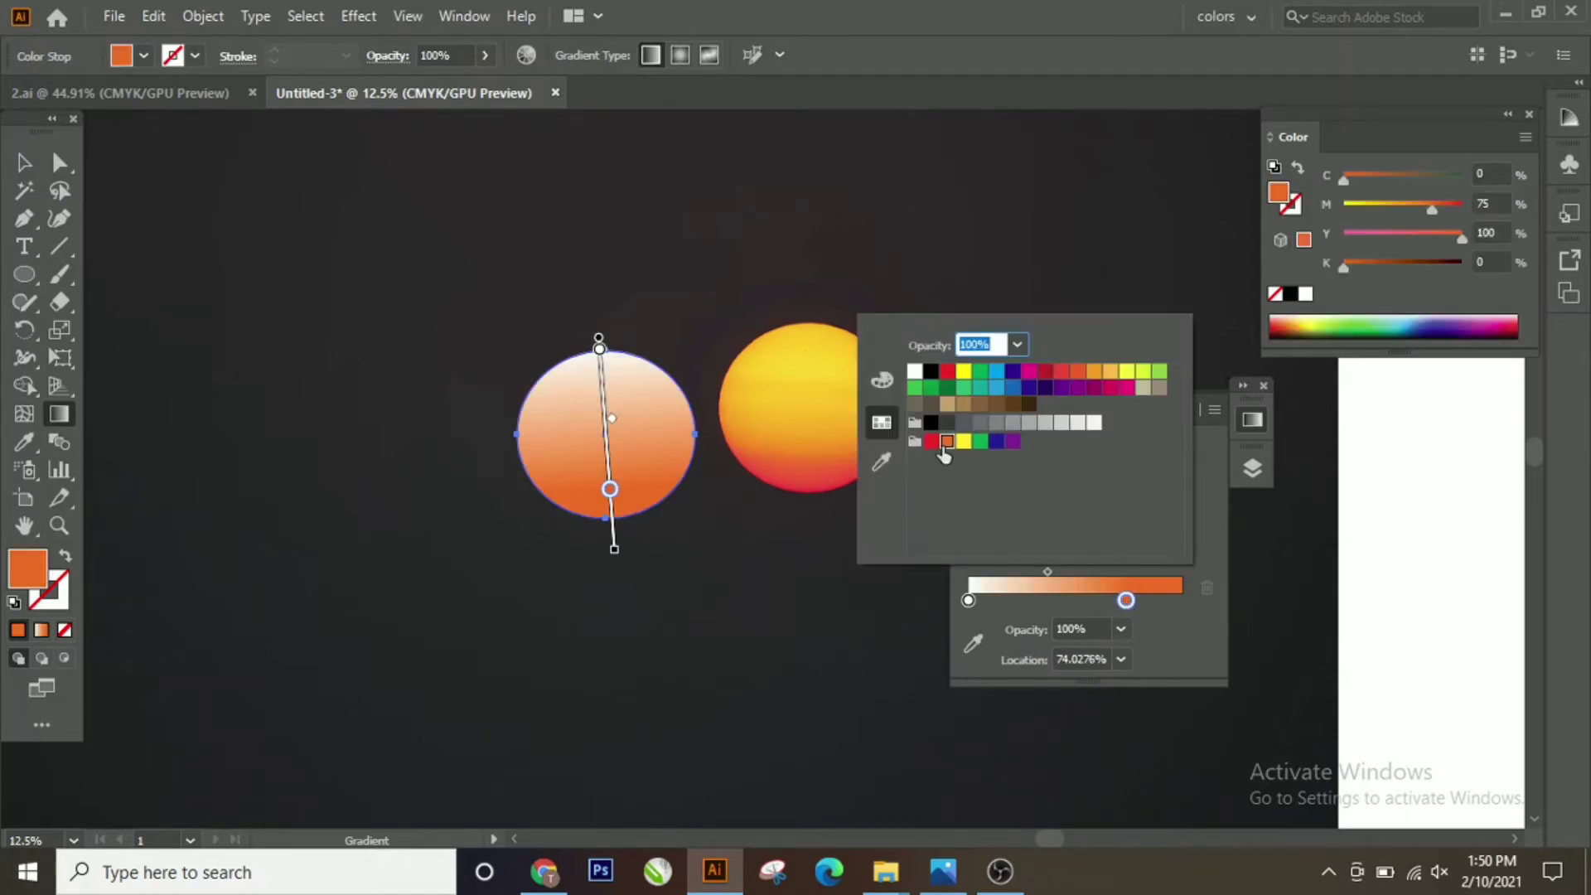
pyautogui.click(932, 441)
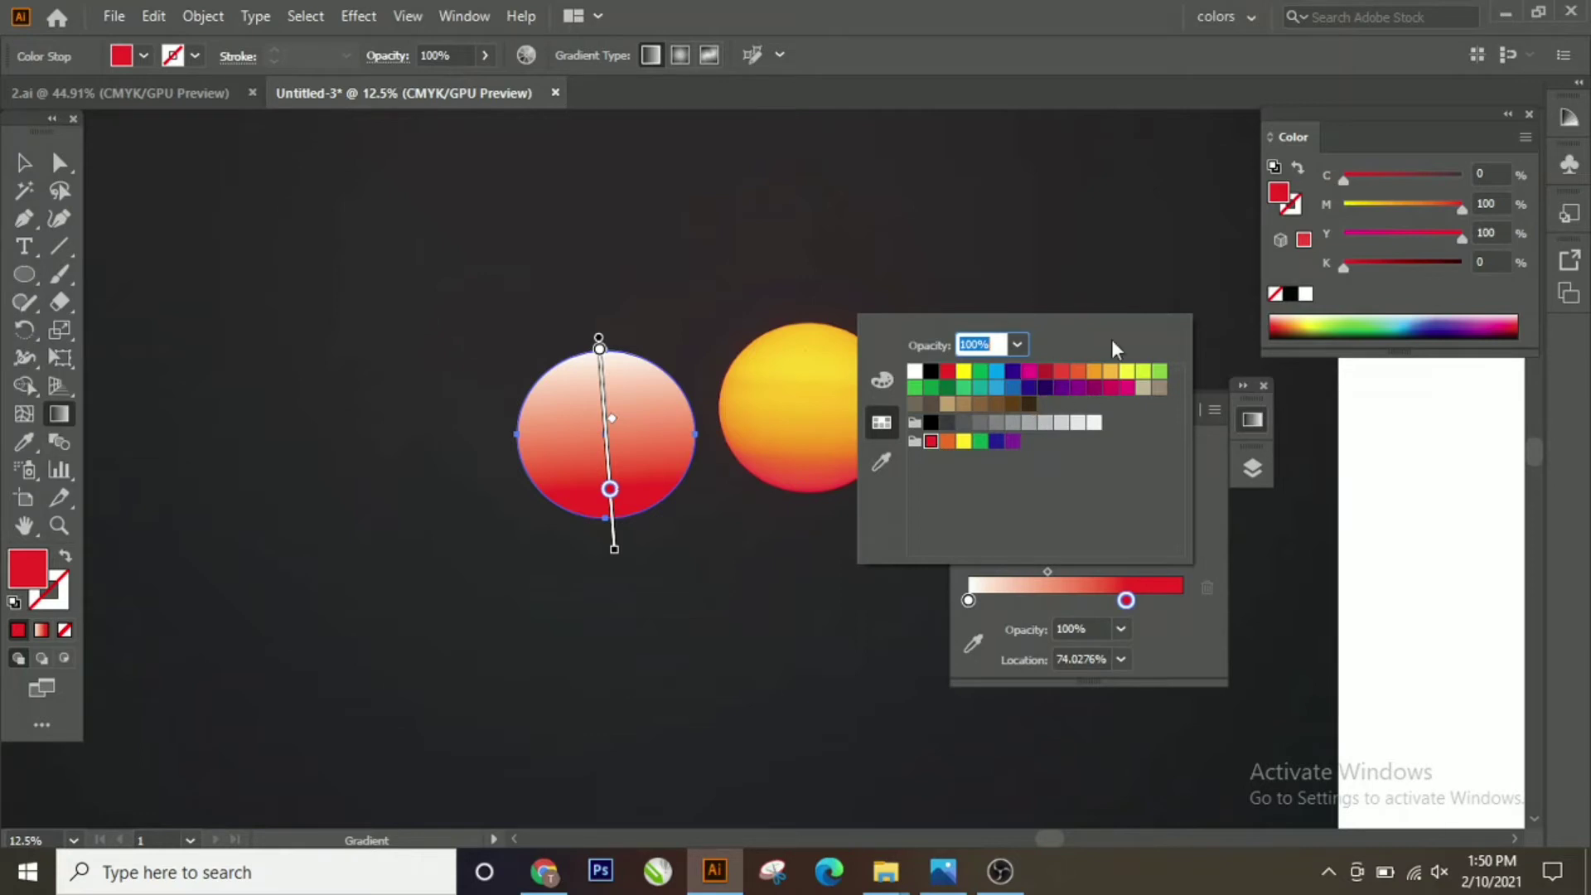
pyautogui.click(1351, 269)
pyautogui.click(1386, 266)
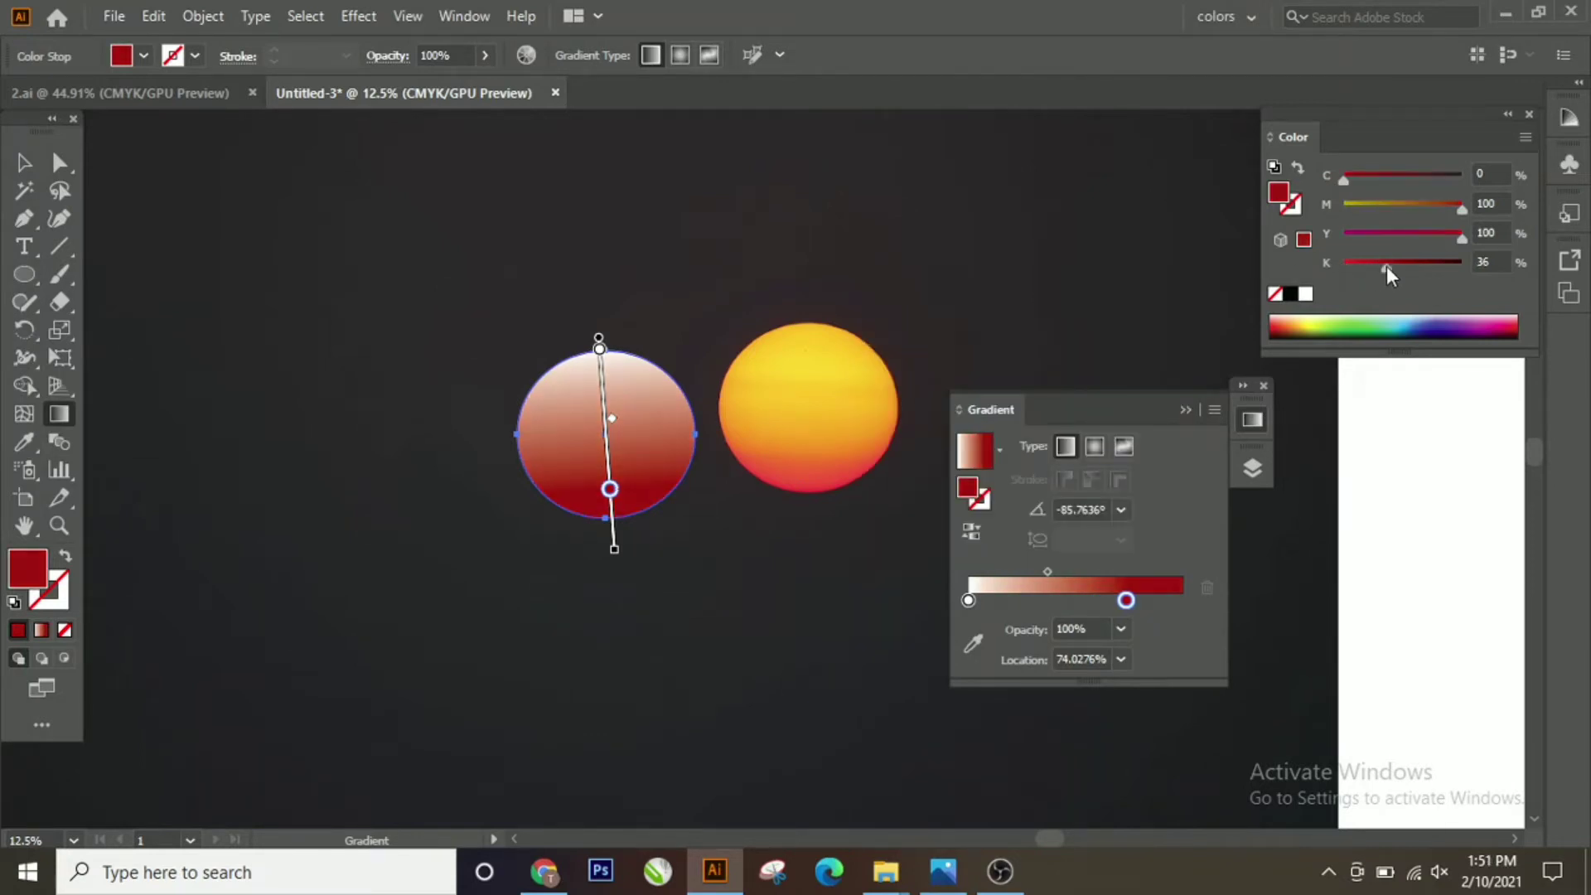
pyautogui.moveTo(1385, 266); pyautogui.dragTo(1440, 213)
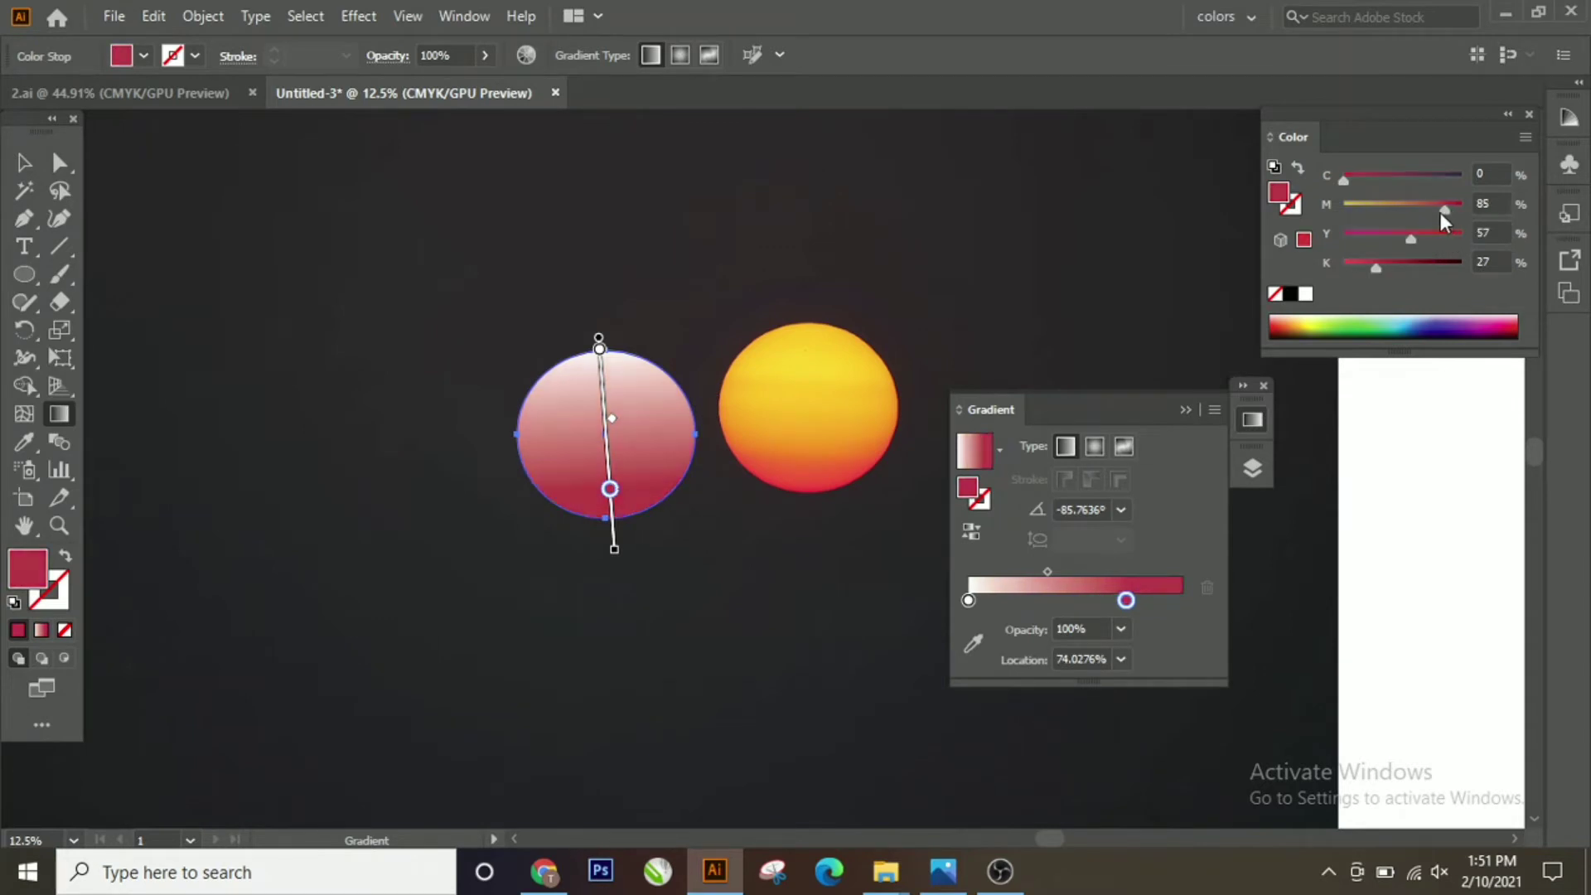
# Make the top gradient stop orange and shift the midpoint so more orange shows.
pyautogui.click(968, 600)
pyautogui.doubleClick(968, 600)
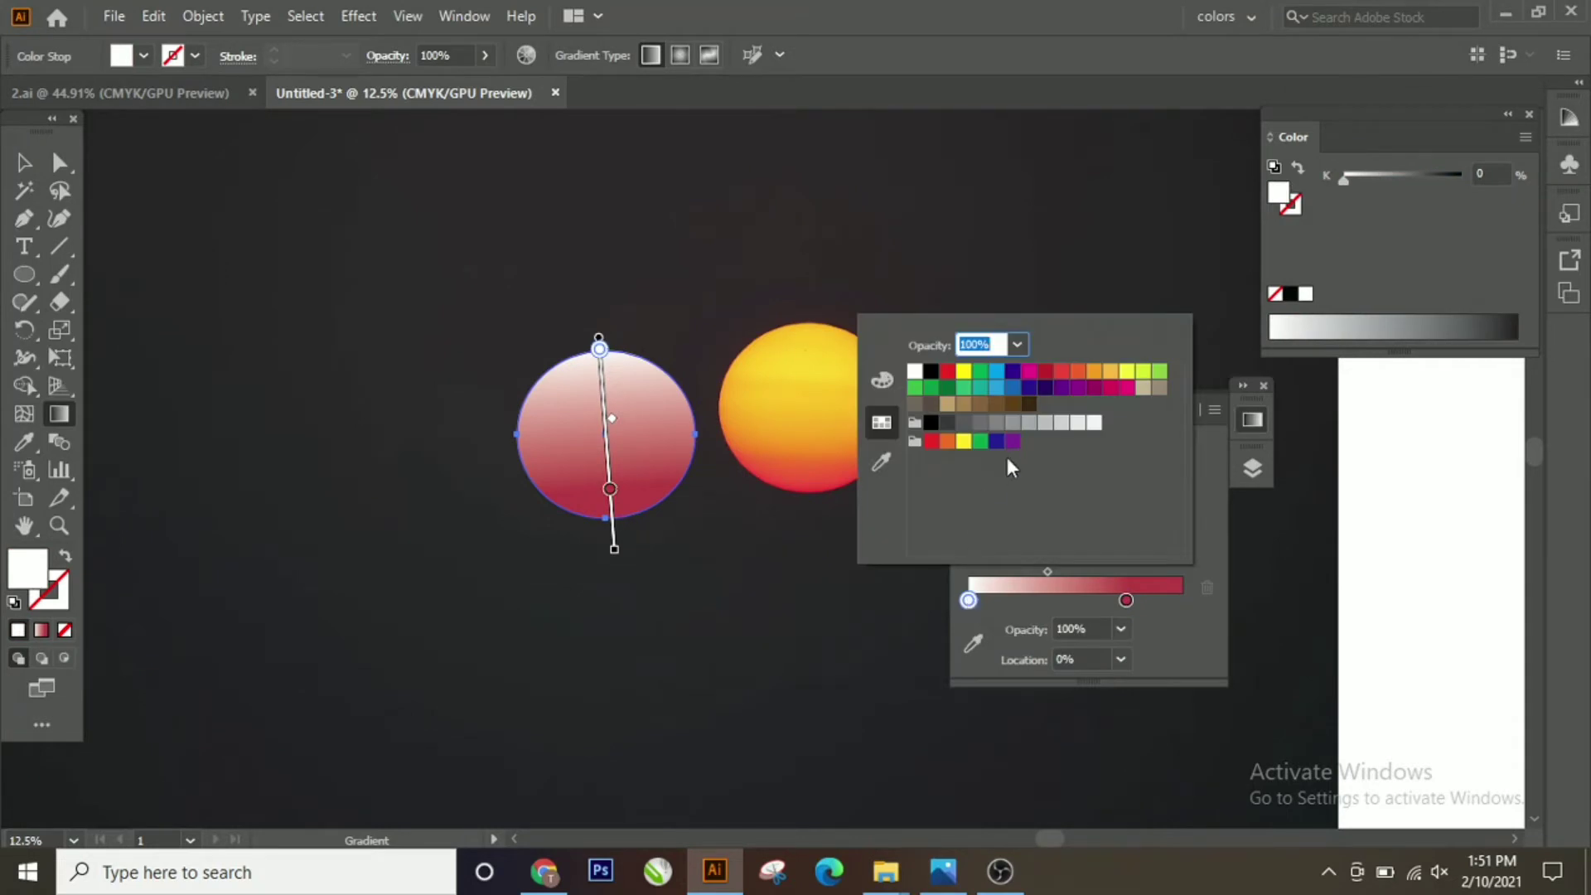
pyautogui.click(1094, 372)
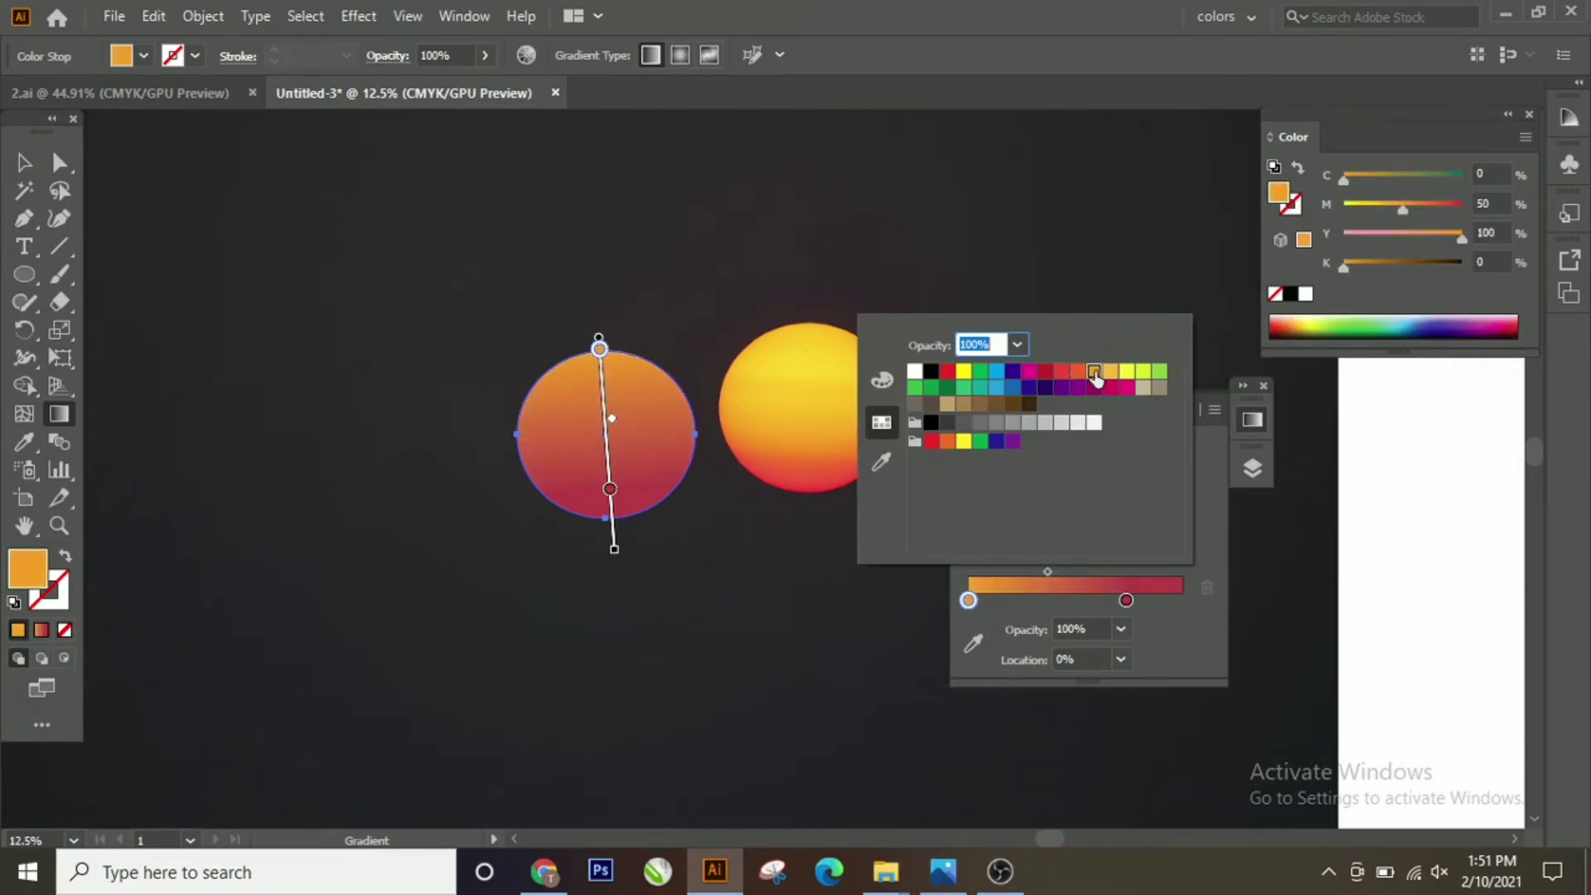
pyautogui.click(618, 429)
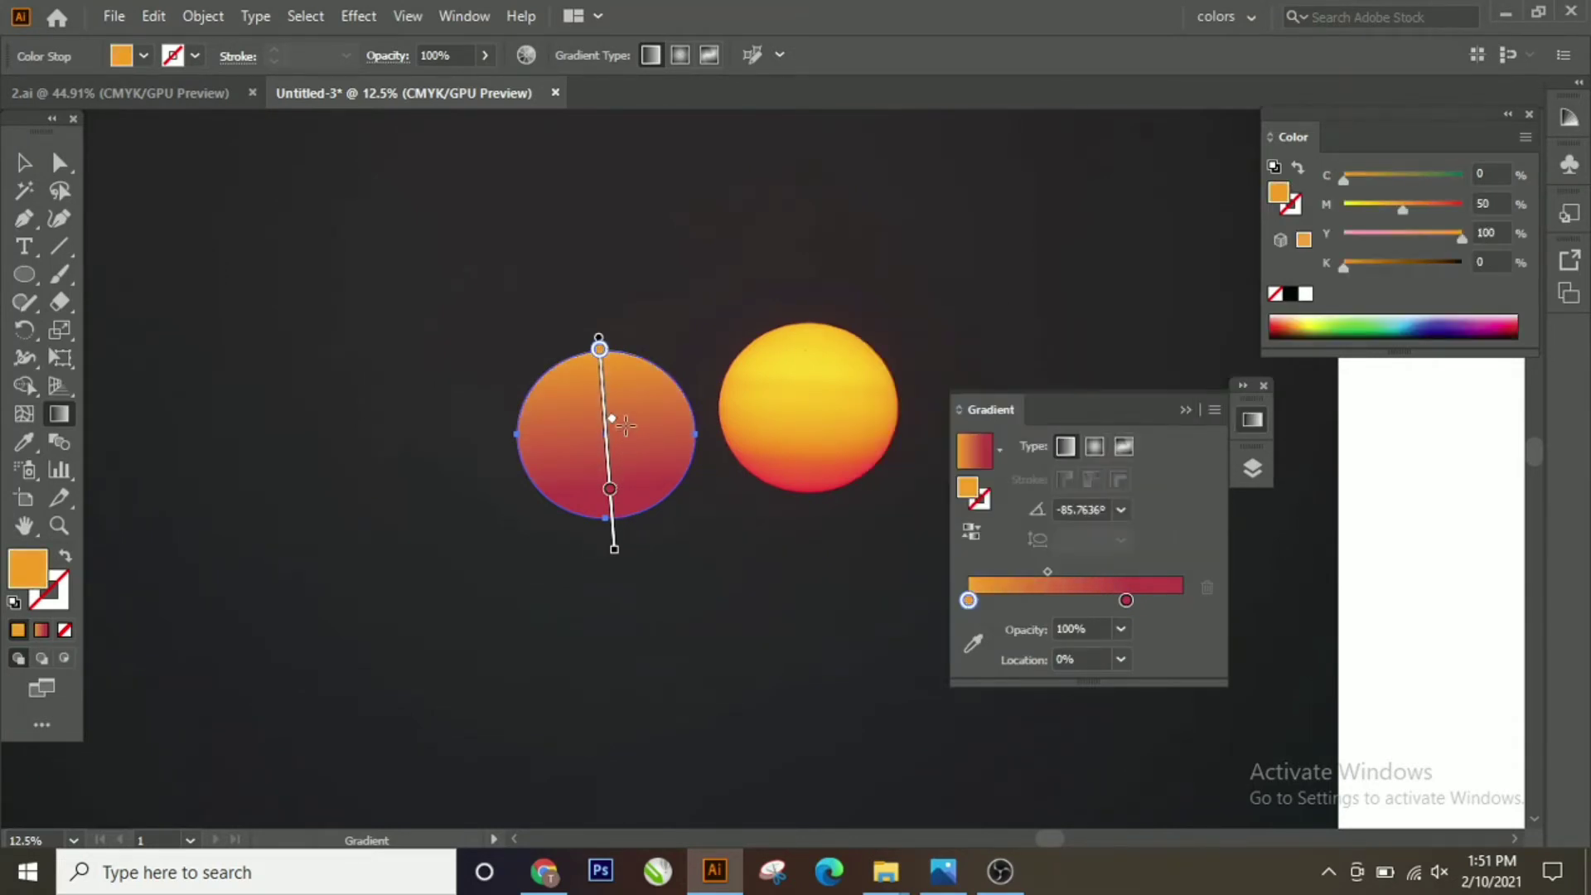
pyautogui.moveTo(614, 427); pyautogui.dragTo(615, 465)
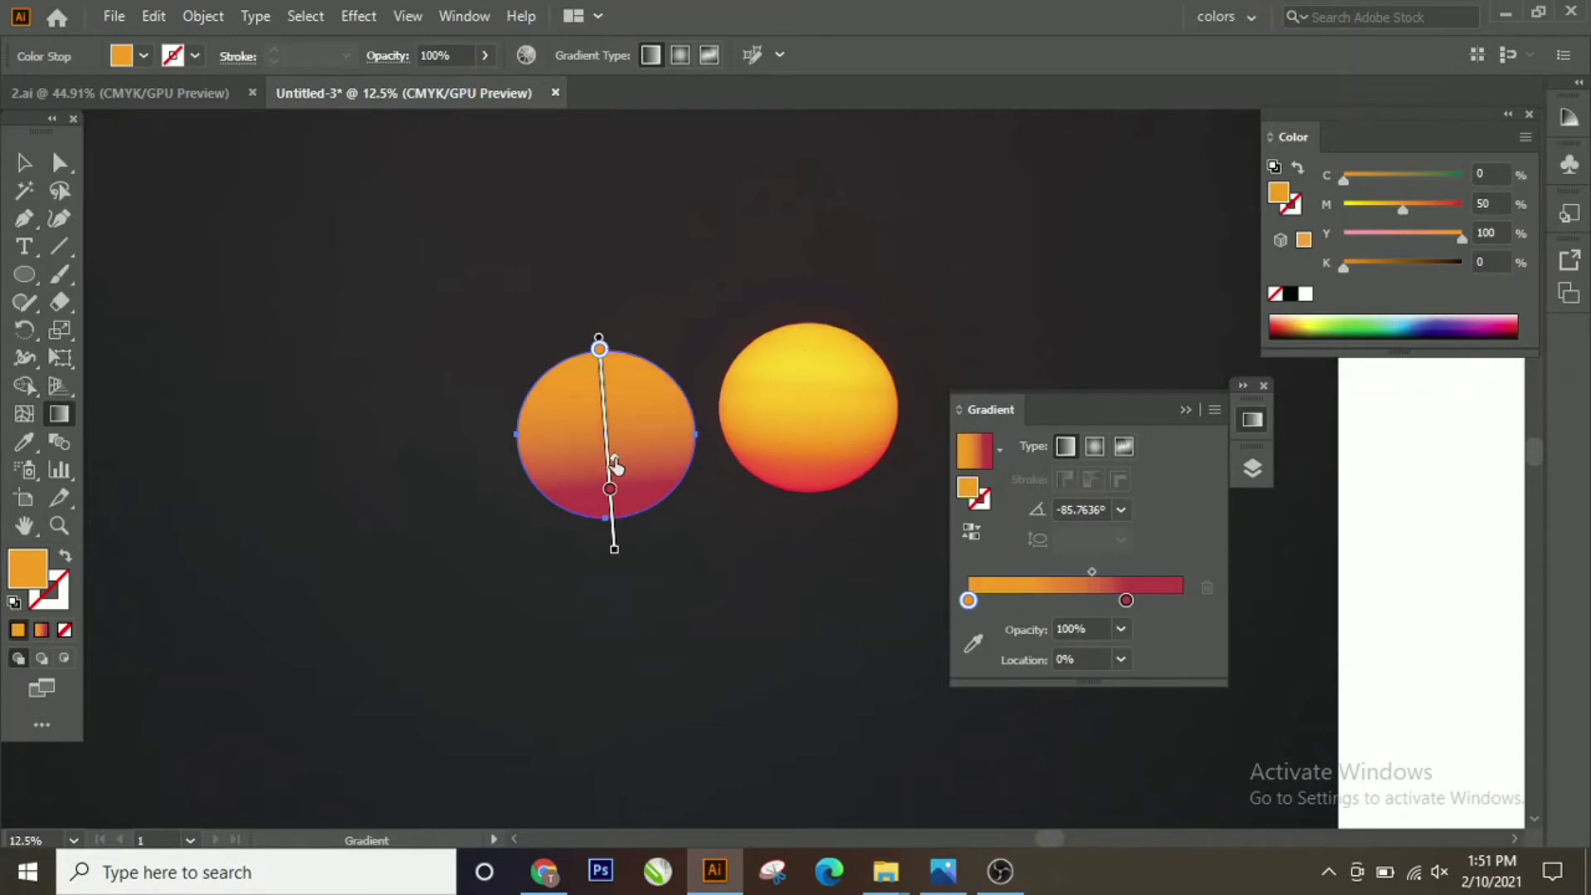
pyautogui.hotkey('ctrl', 'z')
pyautogui.hotkey('ctrl', 'z')
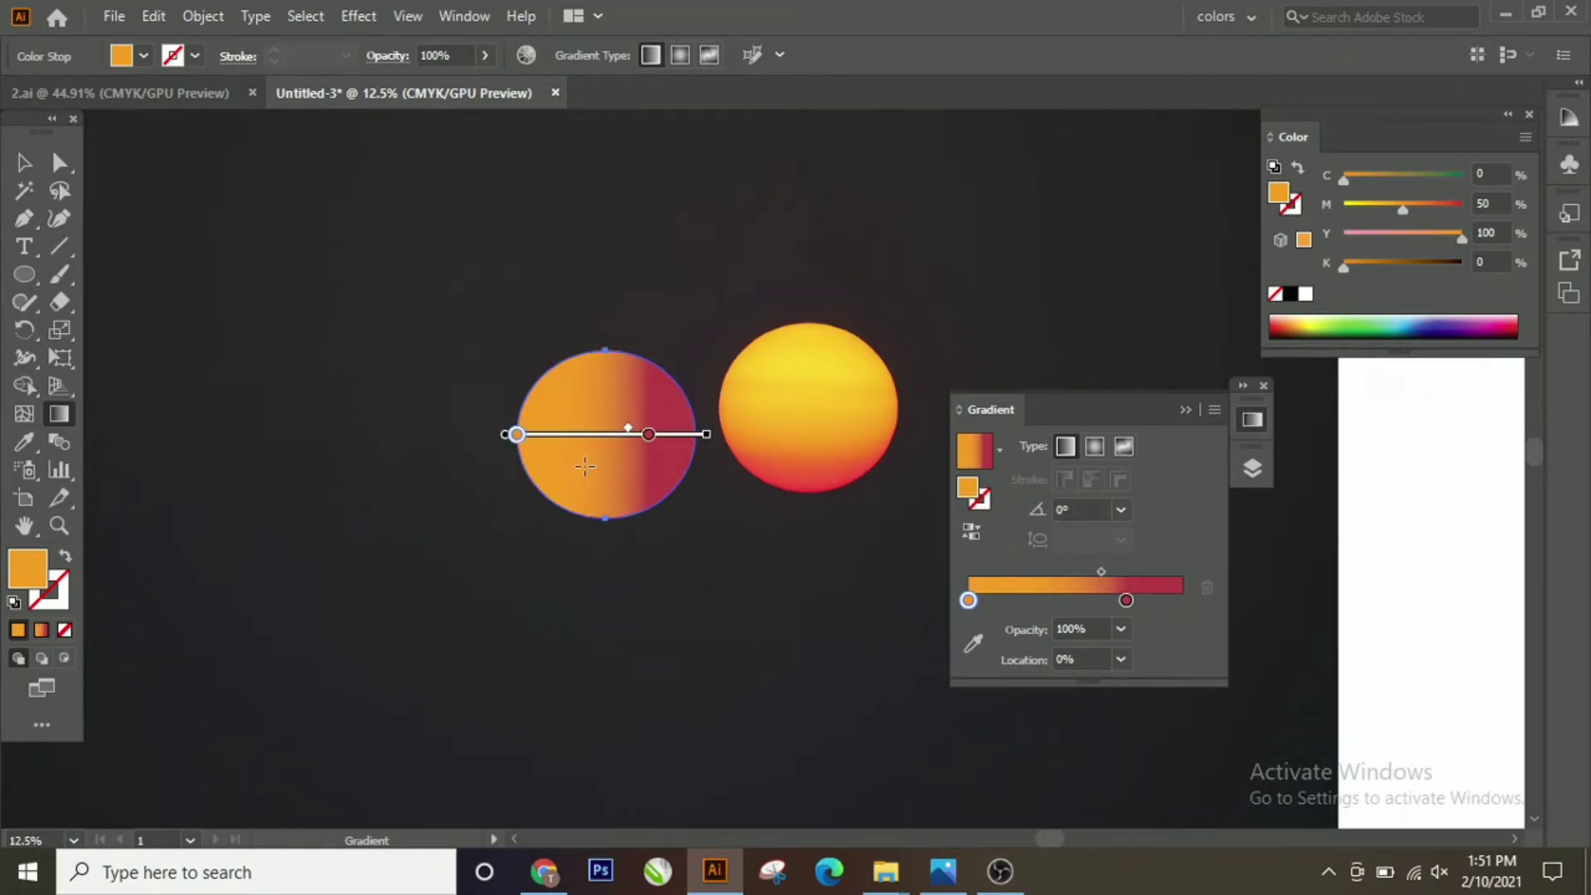
pyautogui.hotkey('ctrl', 'shift', 'z')
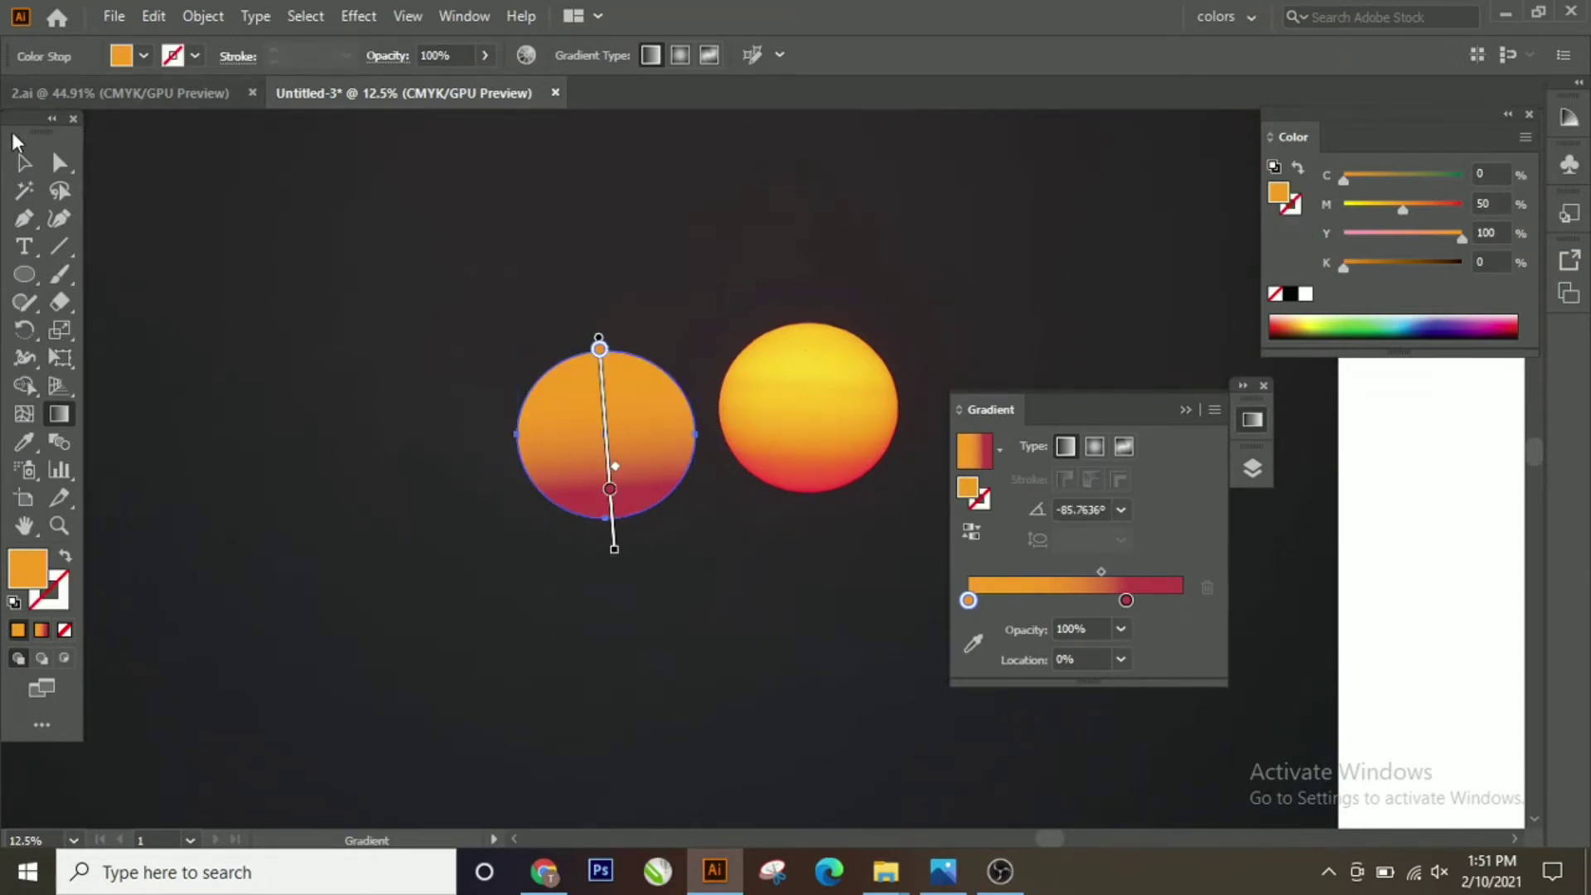
# Draw a small ellipse in the upper part of the gradient circle.
pyautogui.click(23, 162)
pyautogui.click(337, 363)
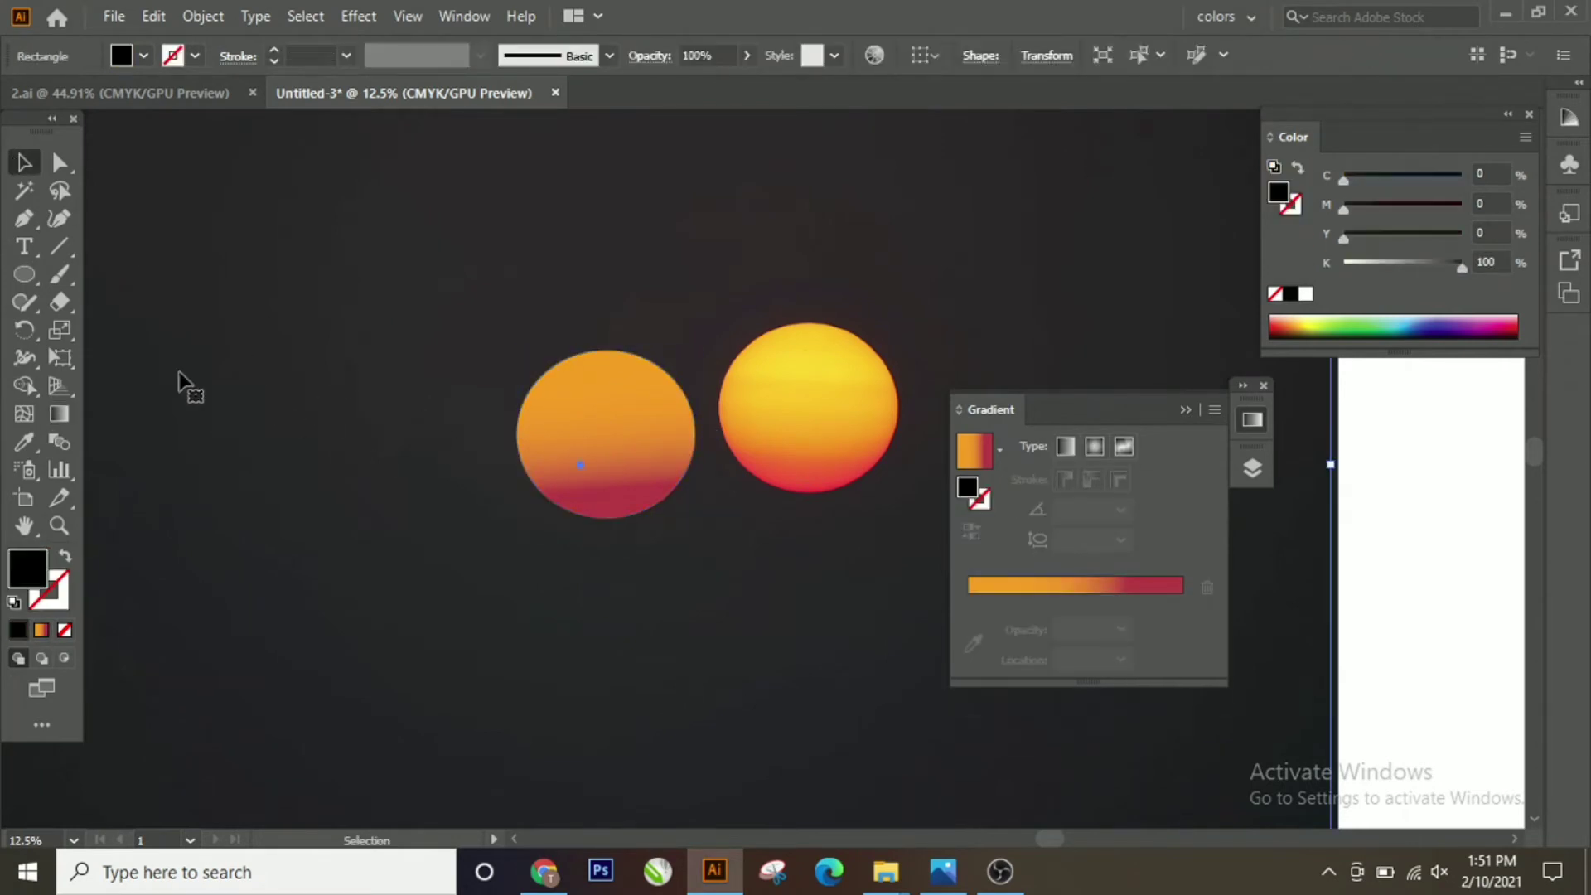
pyautogui.click(23, 274)
pyautogui.moveTo(571, 385); pyautogui.dragTo(667, 464)
# Fill the small ellipse with the right circle's yellow using the Eyedropper.
pyautogui.click(11, 171)
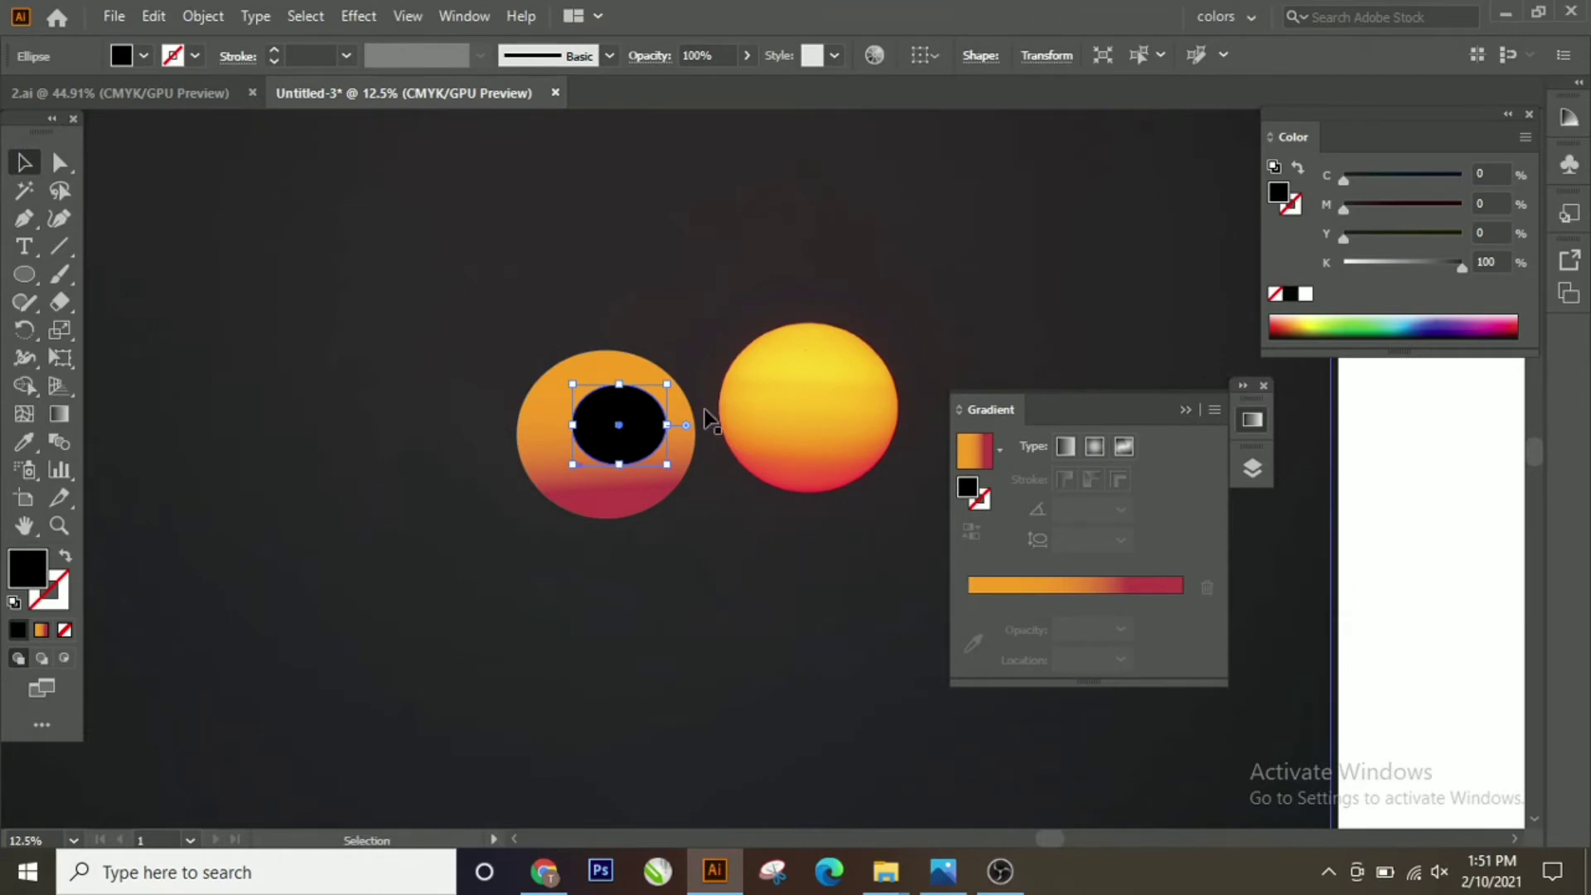
pyautogui.click(24, 442)
pyautogui.click(841, 369)
pyautogui.click(23, 164)
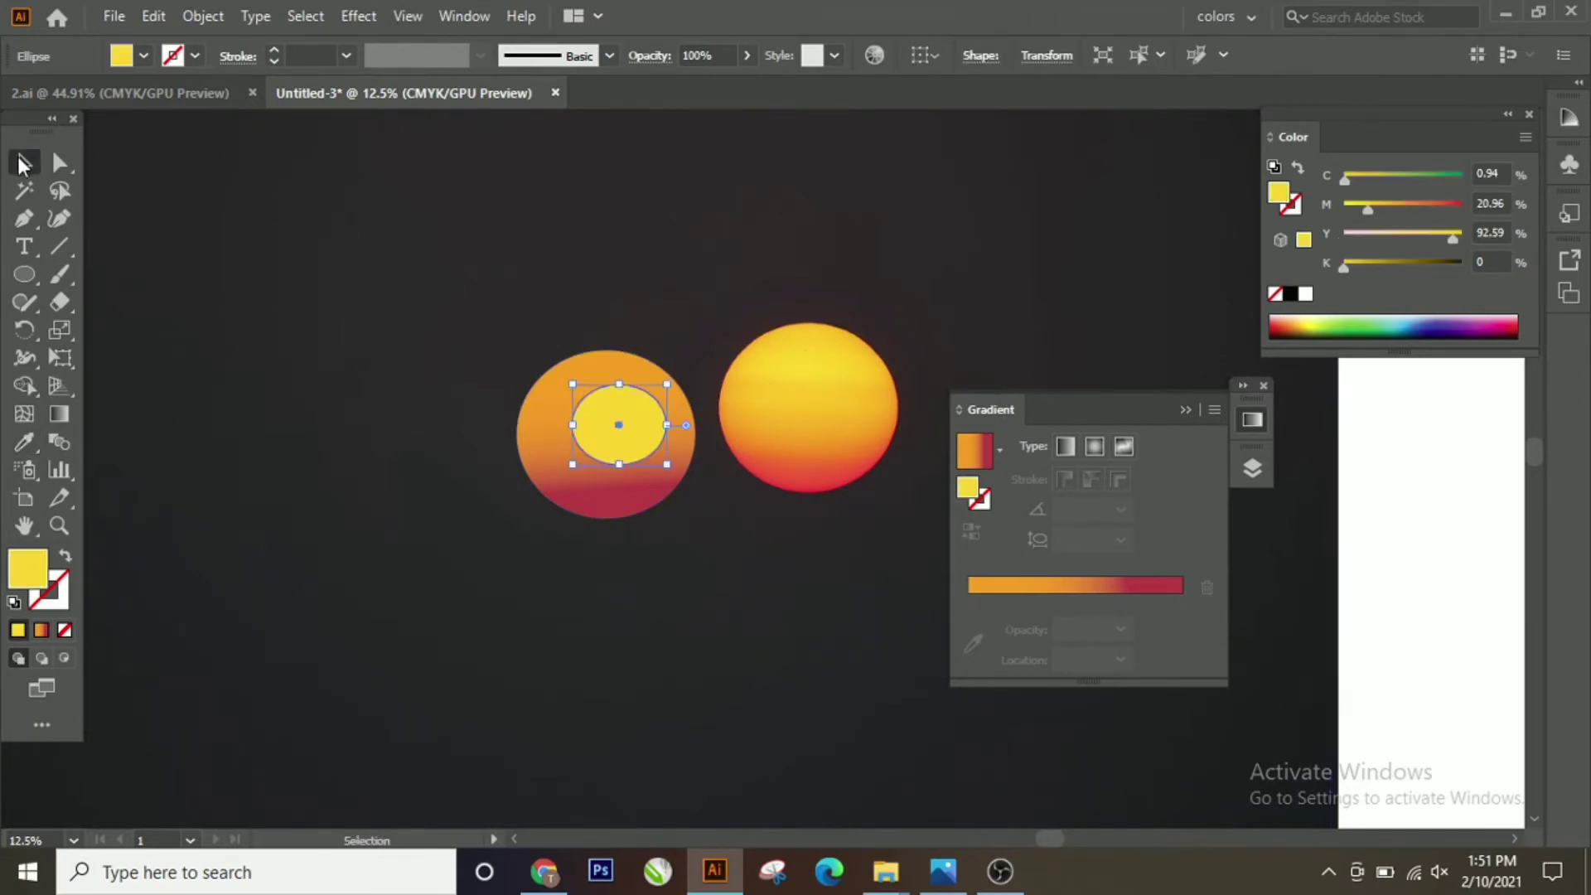
# Set the small yellow ellipse's opacity to 35%.
pyautogui.click(748, 55)
pyautogui.moveTo(734, 81); pyautogui.dragTo(688, 85)
pyautogui.click(639, 203)
pyautogui.click(619, 456)
pyautogui.click(748, 55)
pyautogui.click(498, 569)
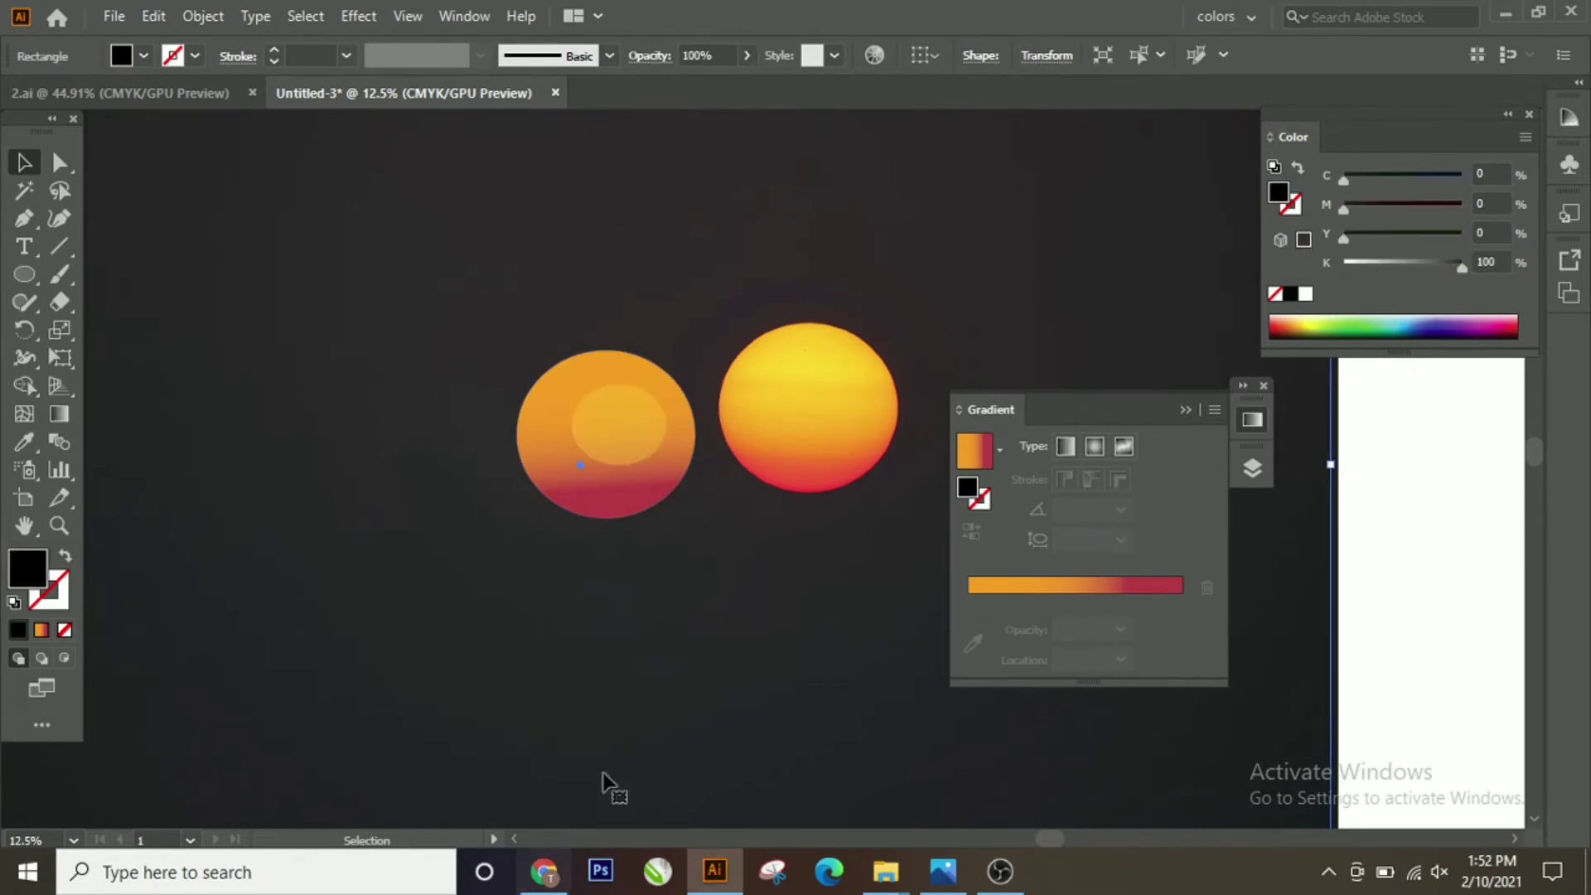
# Apply a Gaussian Blur of about 13 pixels to the yellow ellipse.
pyautogui.click(643, 468)
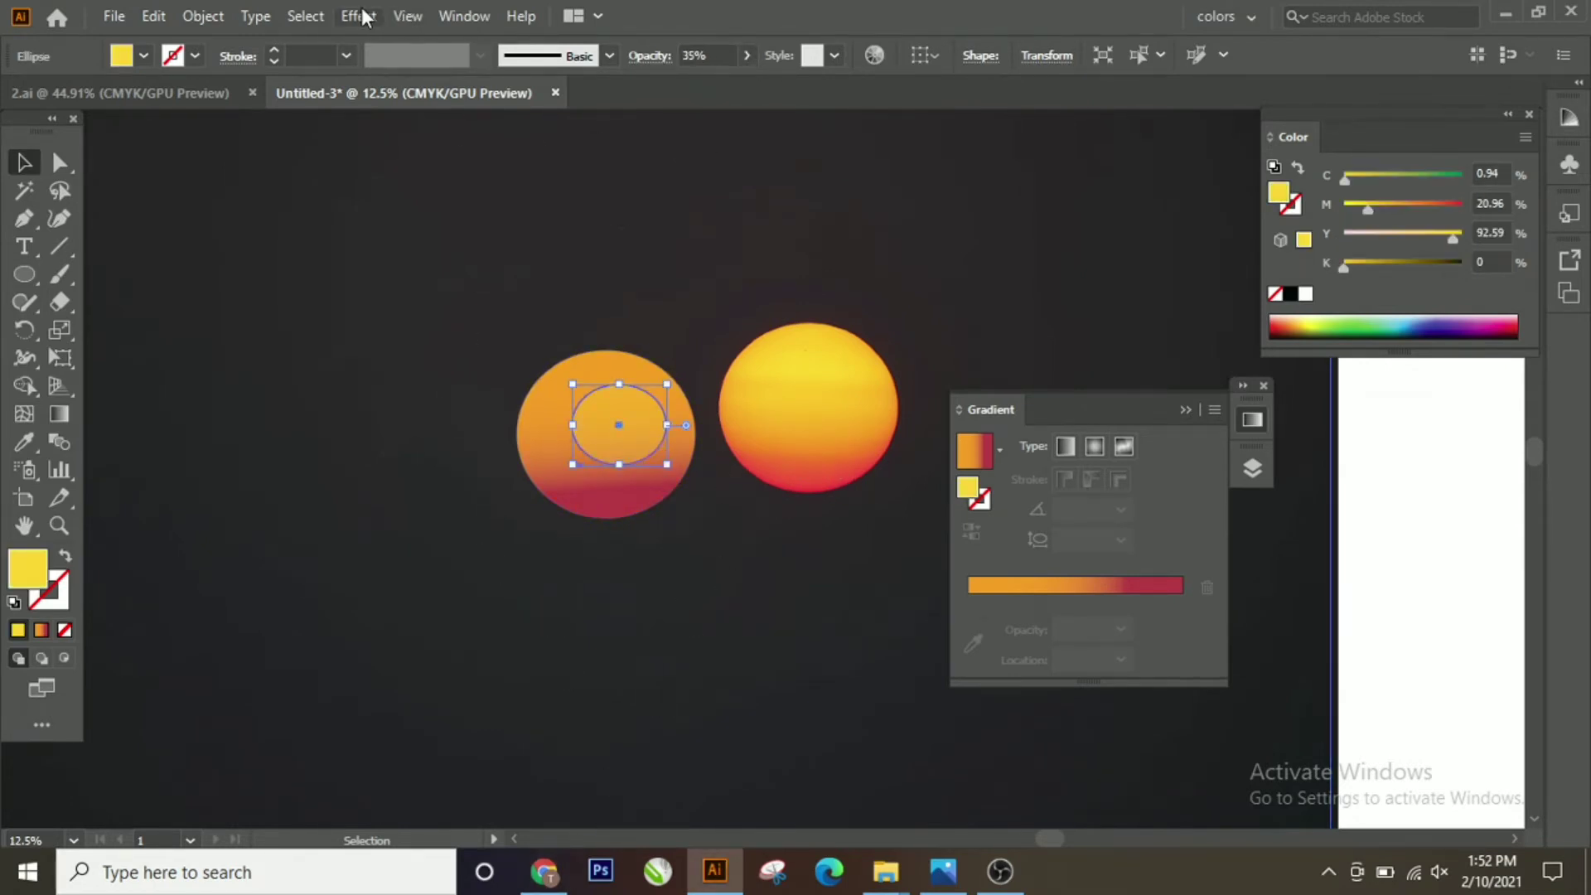
pyautogui.click(359, 16)
pyautogui.moveTo(383, 406)
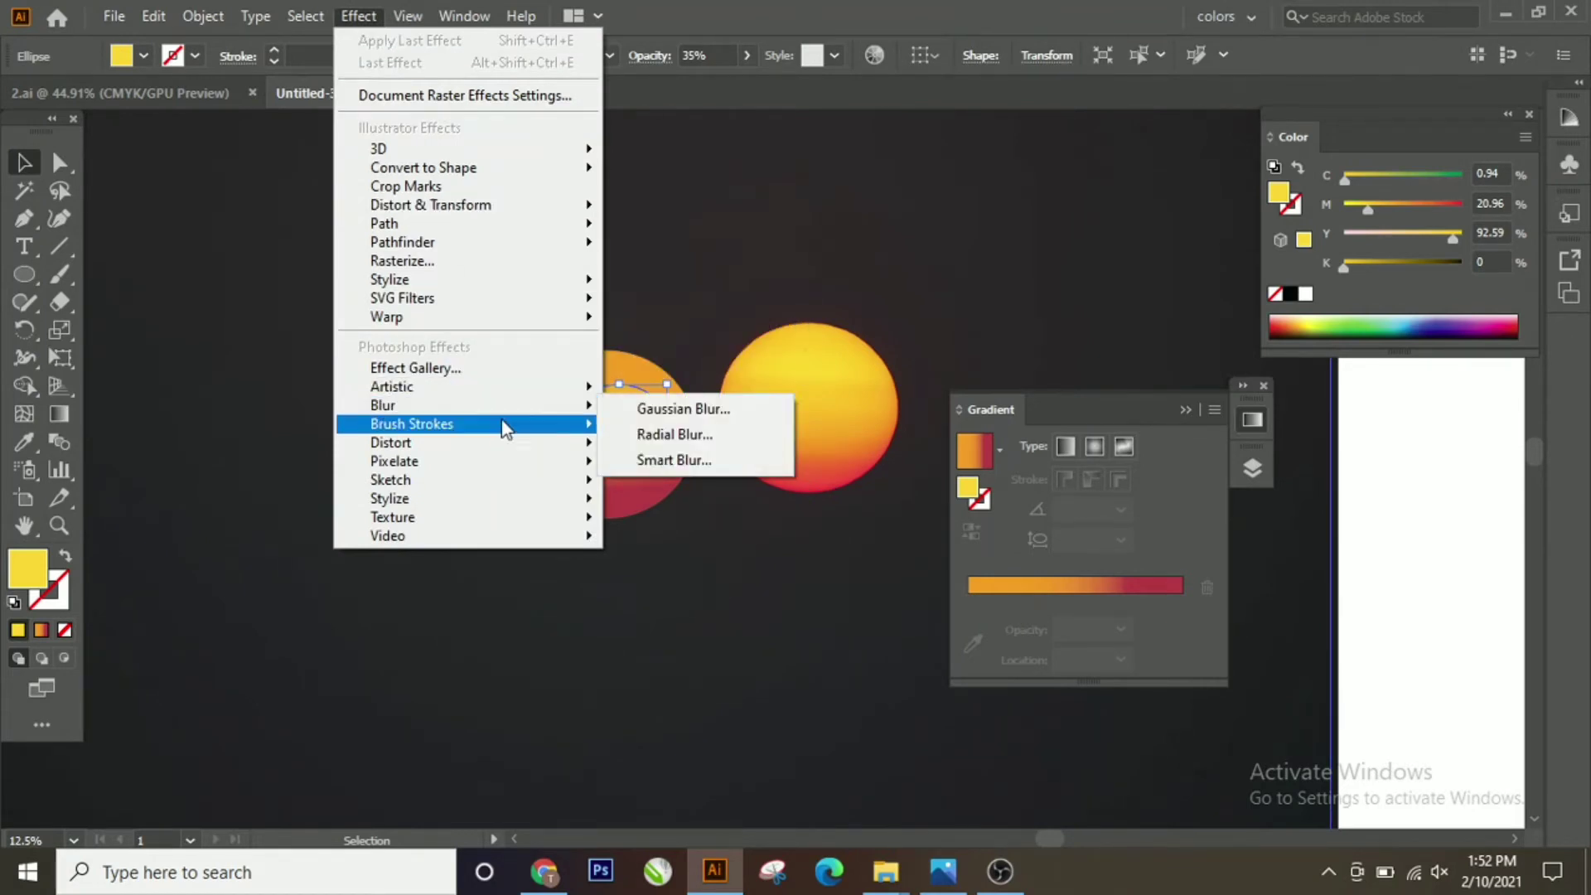
pyautogui.click(683, 409)
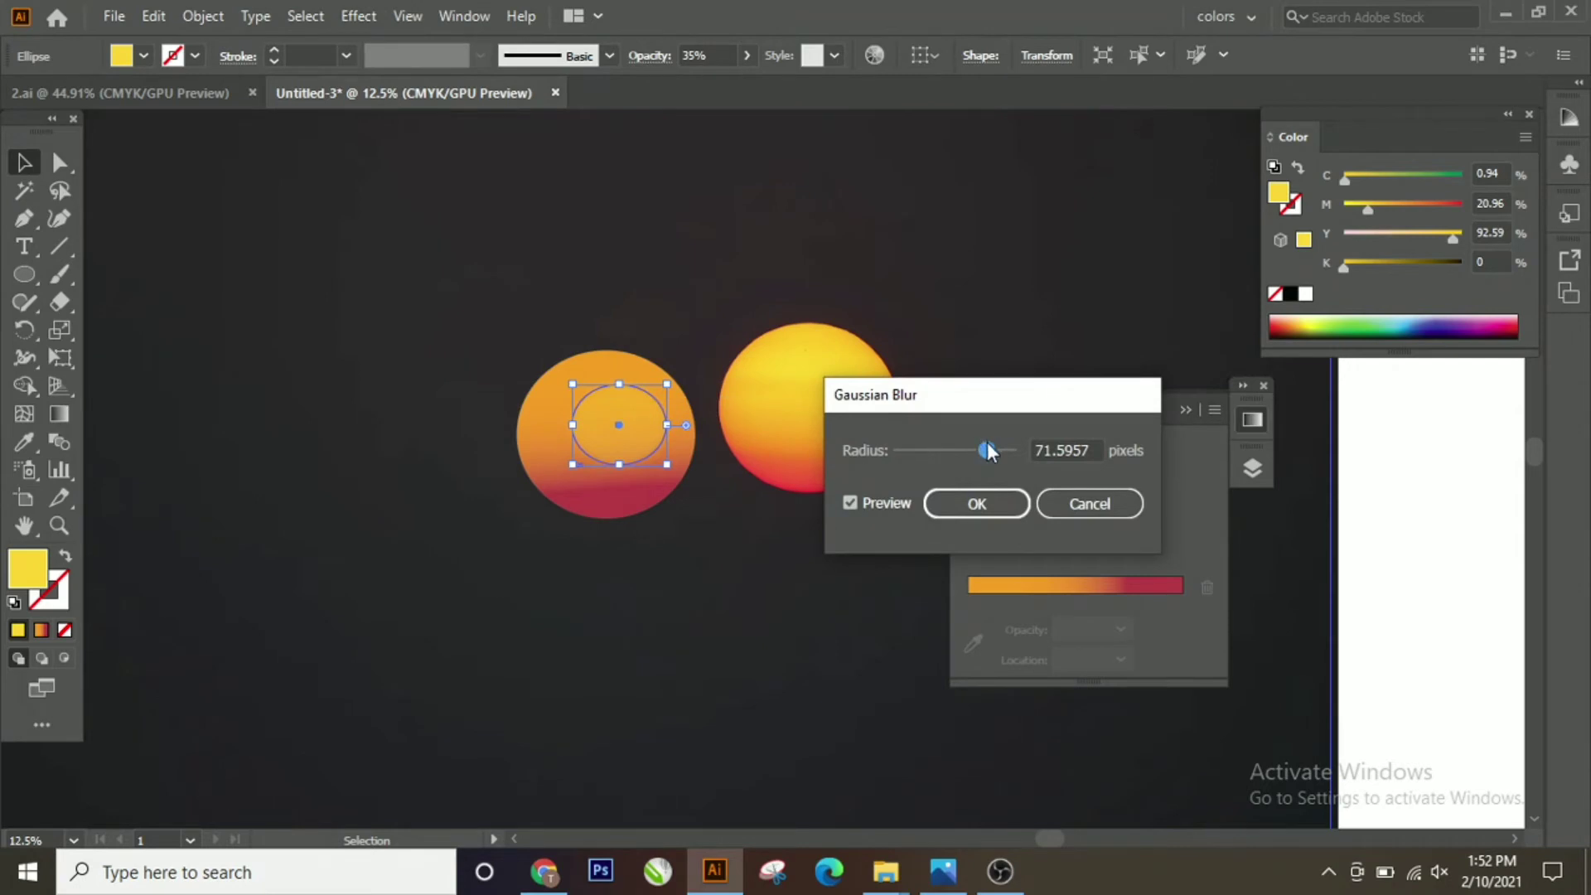
pyautogui.moveTo(999, 452); pyautogui.dragTo(891, 464)
pyautogui.click(955, 451)
pyautogui.click(977, 504)
pyautogui.click(557, 531)
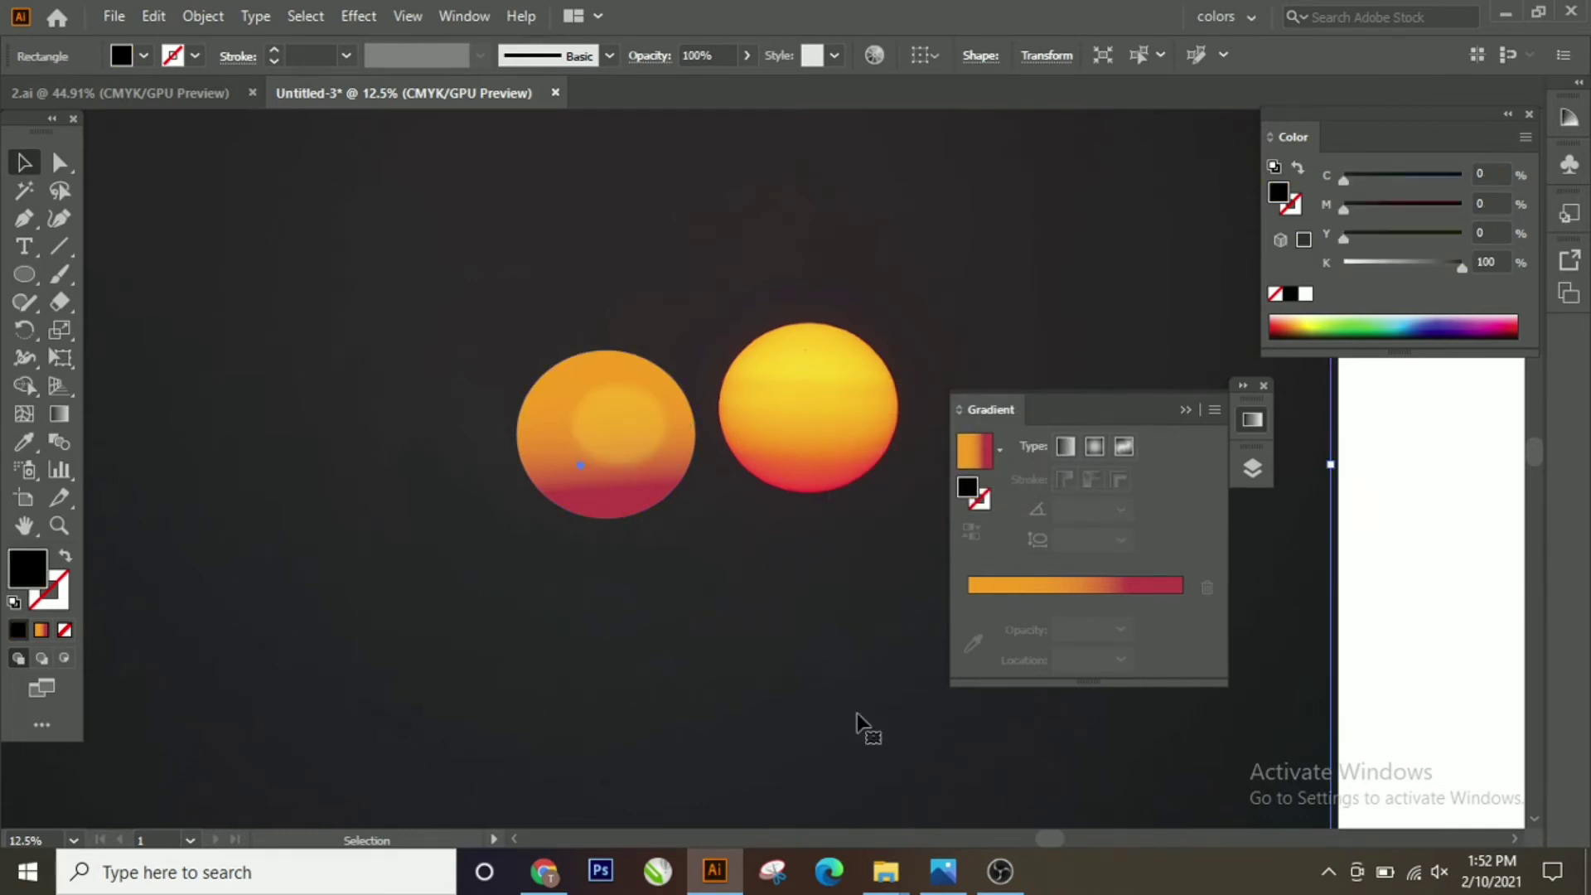
# Zoom out to the whole artboard and unlock all objects, including the sunset photo.
pyautogui.press('z')
pyautogui.moveTo(827, 284); pyautogui.dragTo(4, 142)
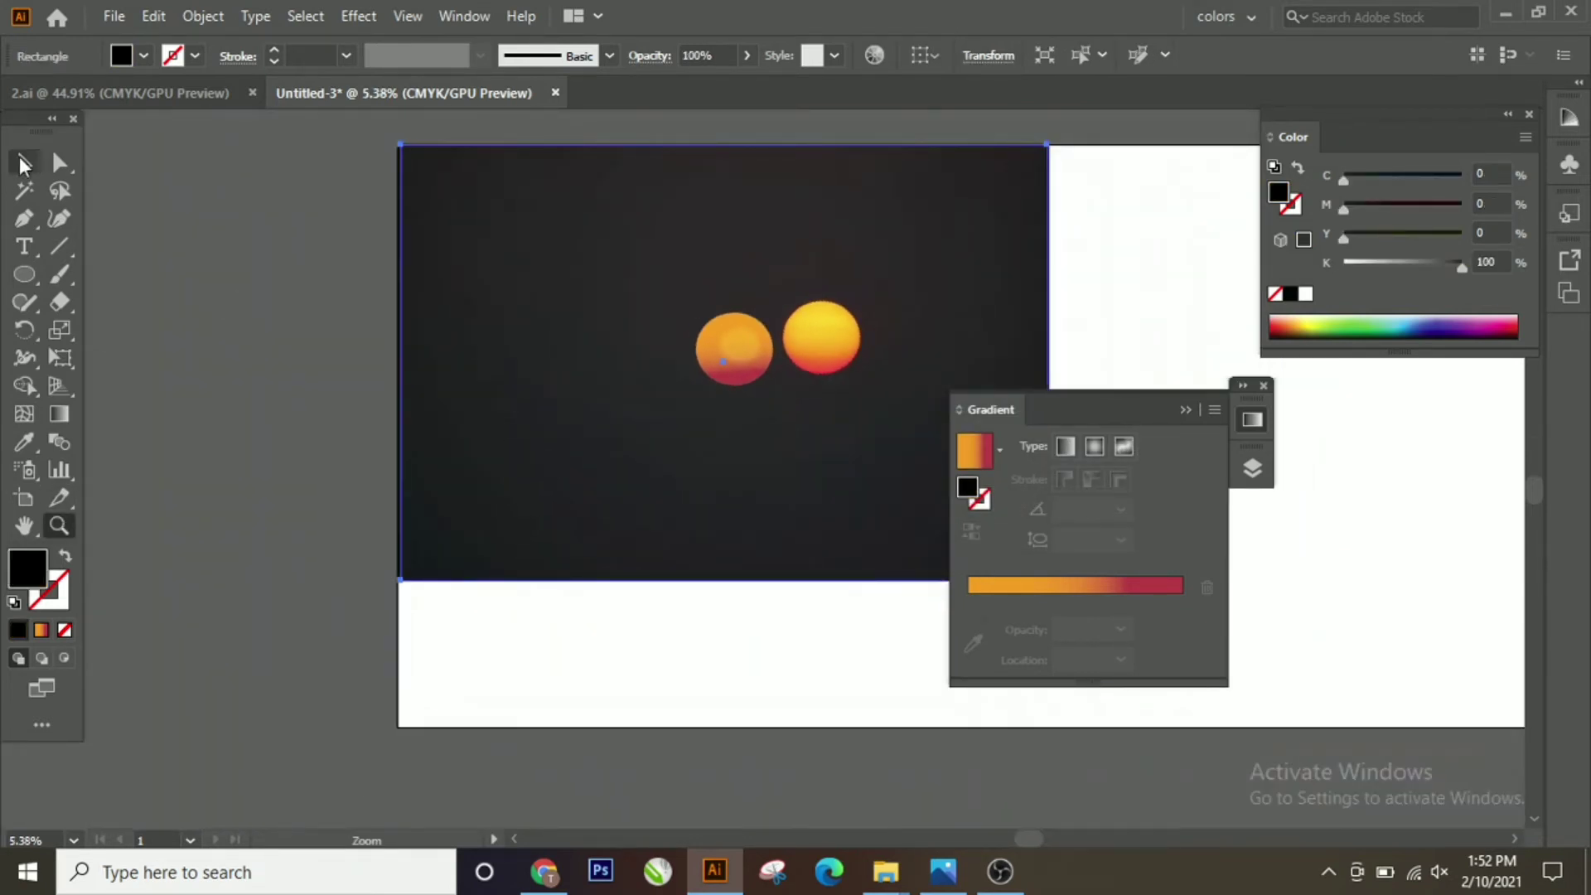
pyautogui.click(157, 276)
pyautogui.moveTo(899, 384)
pyautogui.mouseDown()
pyautogui.moveTo(876, 420)
pyautogui.moveTo(519, 343)
pyautogui.mouseUp()
pyautogui.click(24, 162)
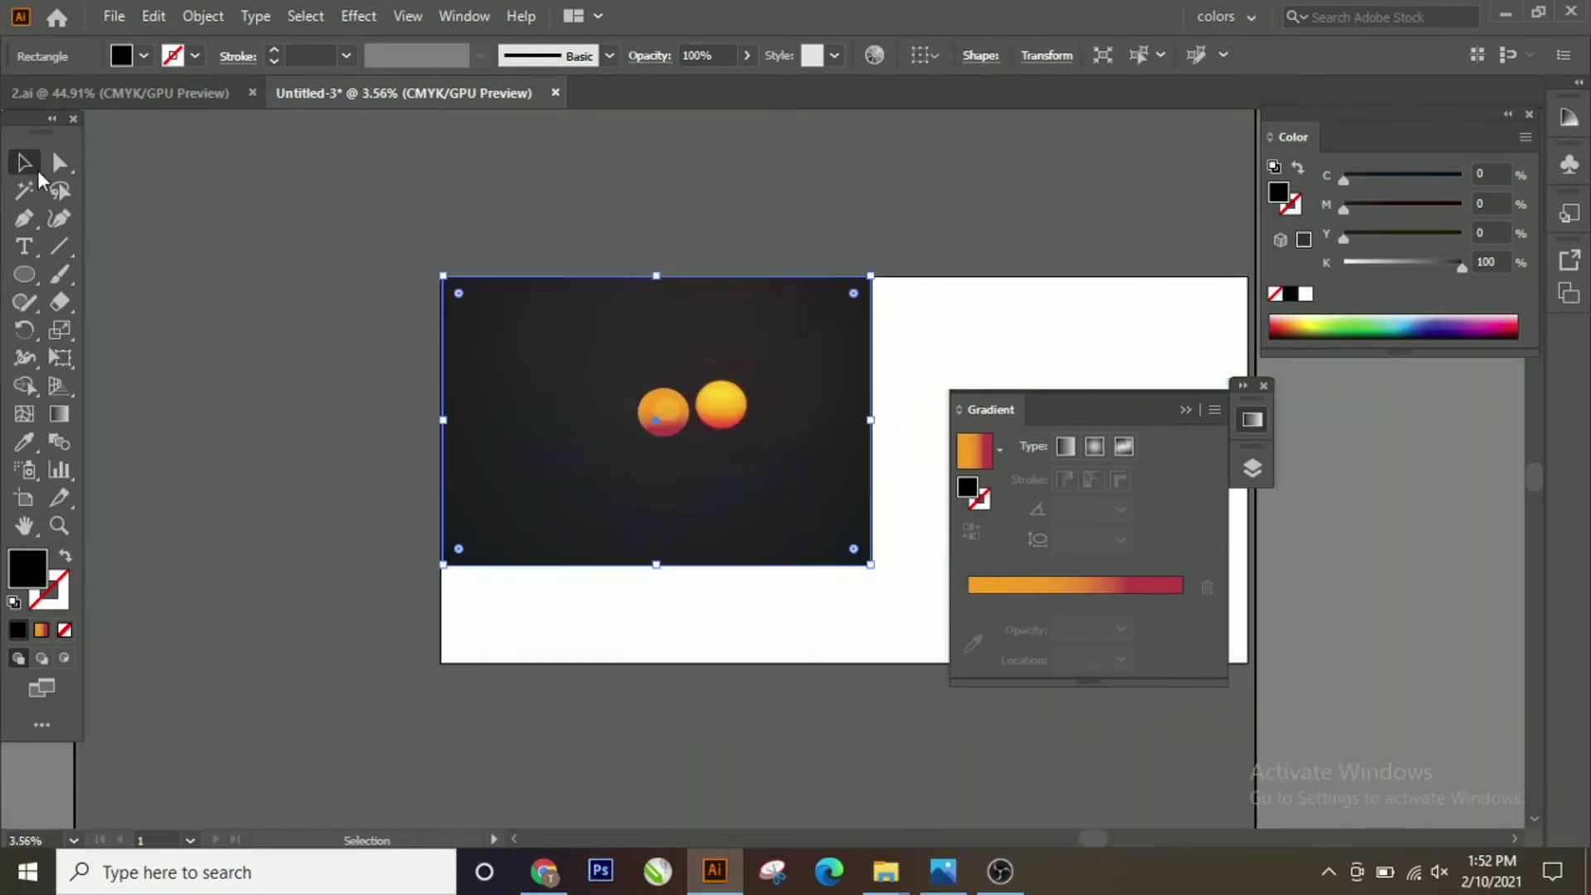
pyautogui.click(663, 410)
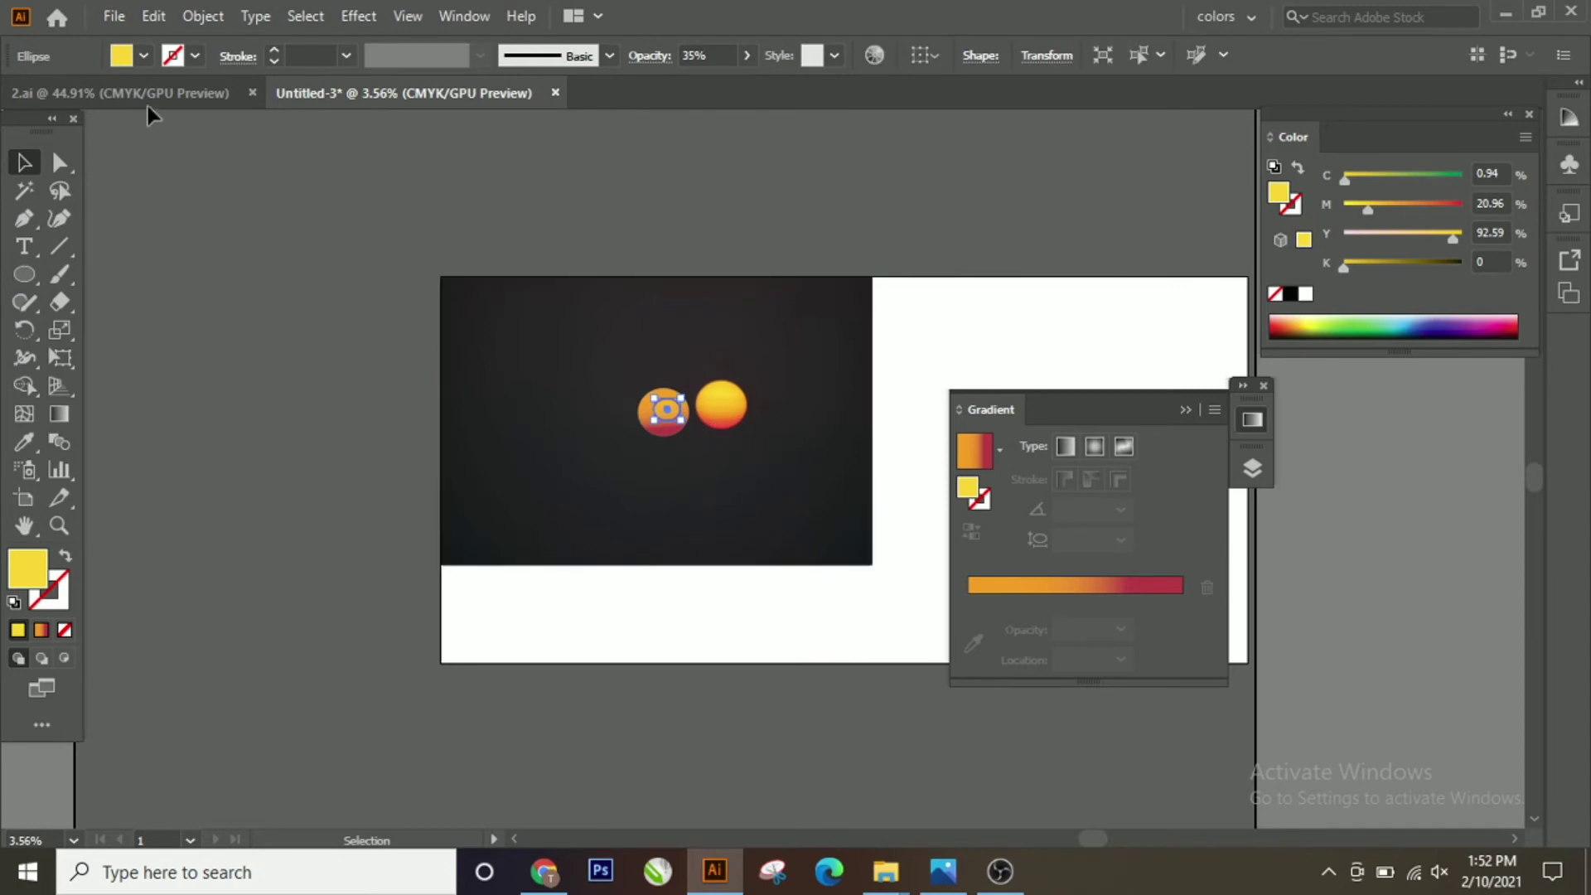
pyautogui.click(202, 15)
pyautogui.click(351, 201)
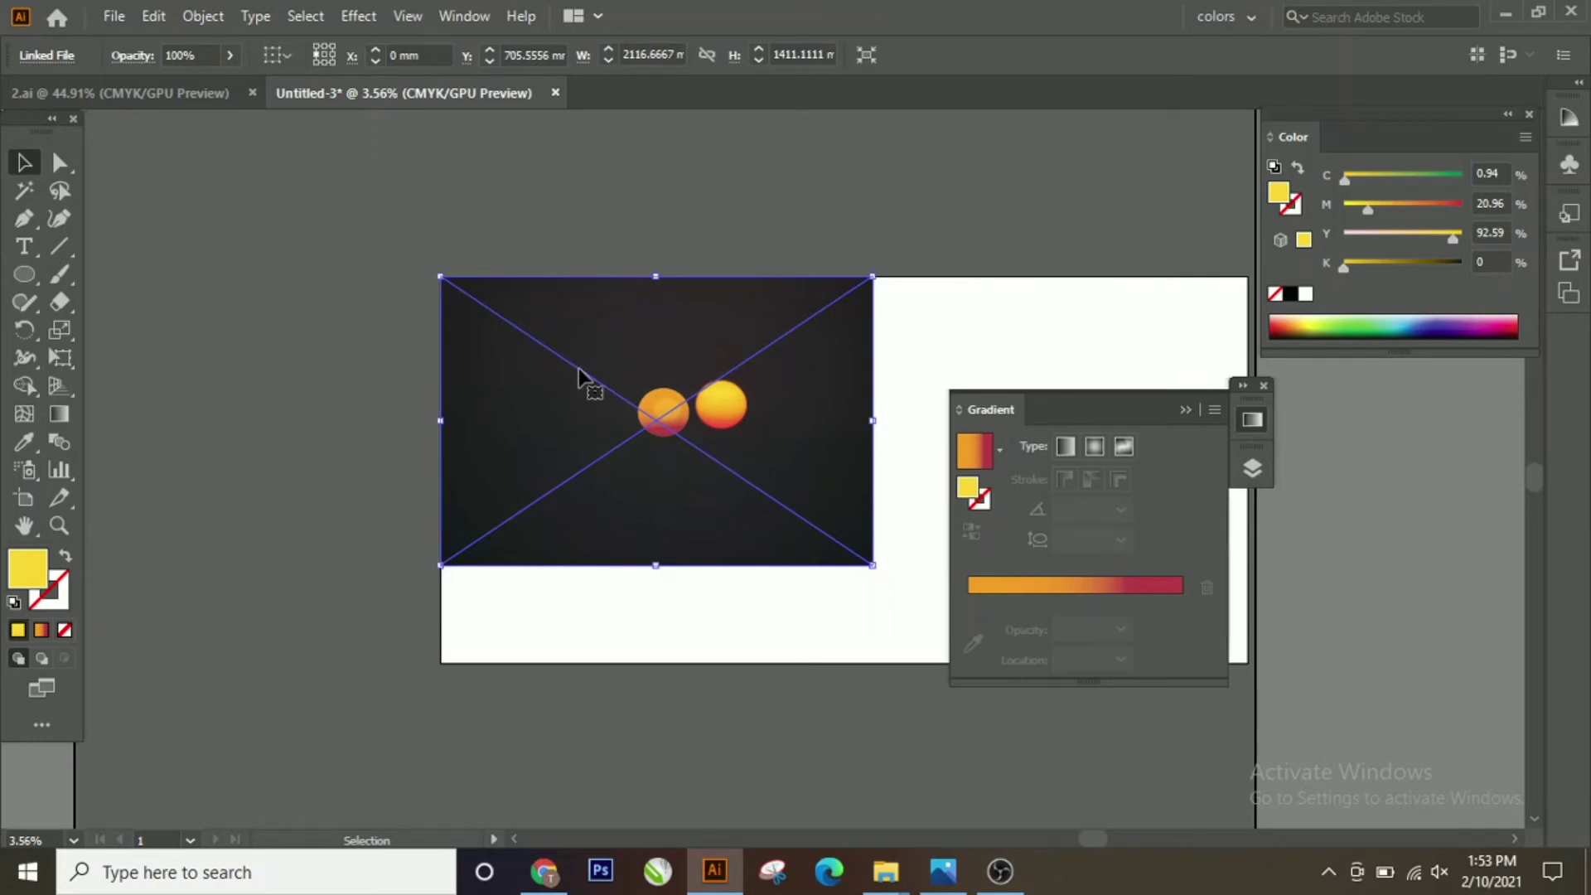
# Move the sunset photo up and to the right.
pyautogui.click(203, 16)
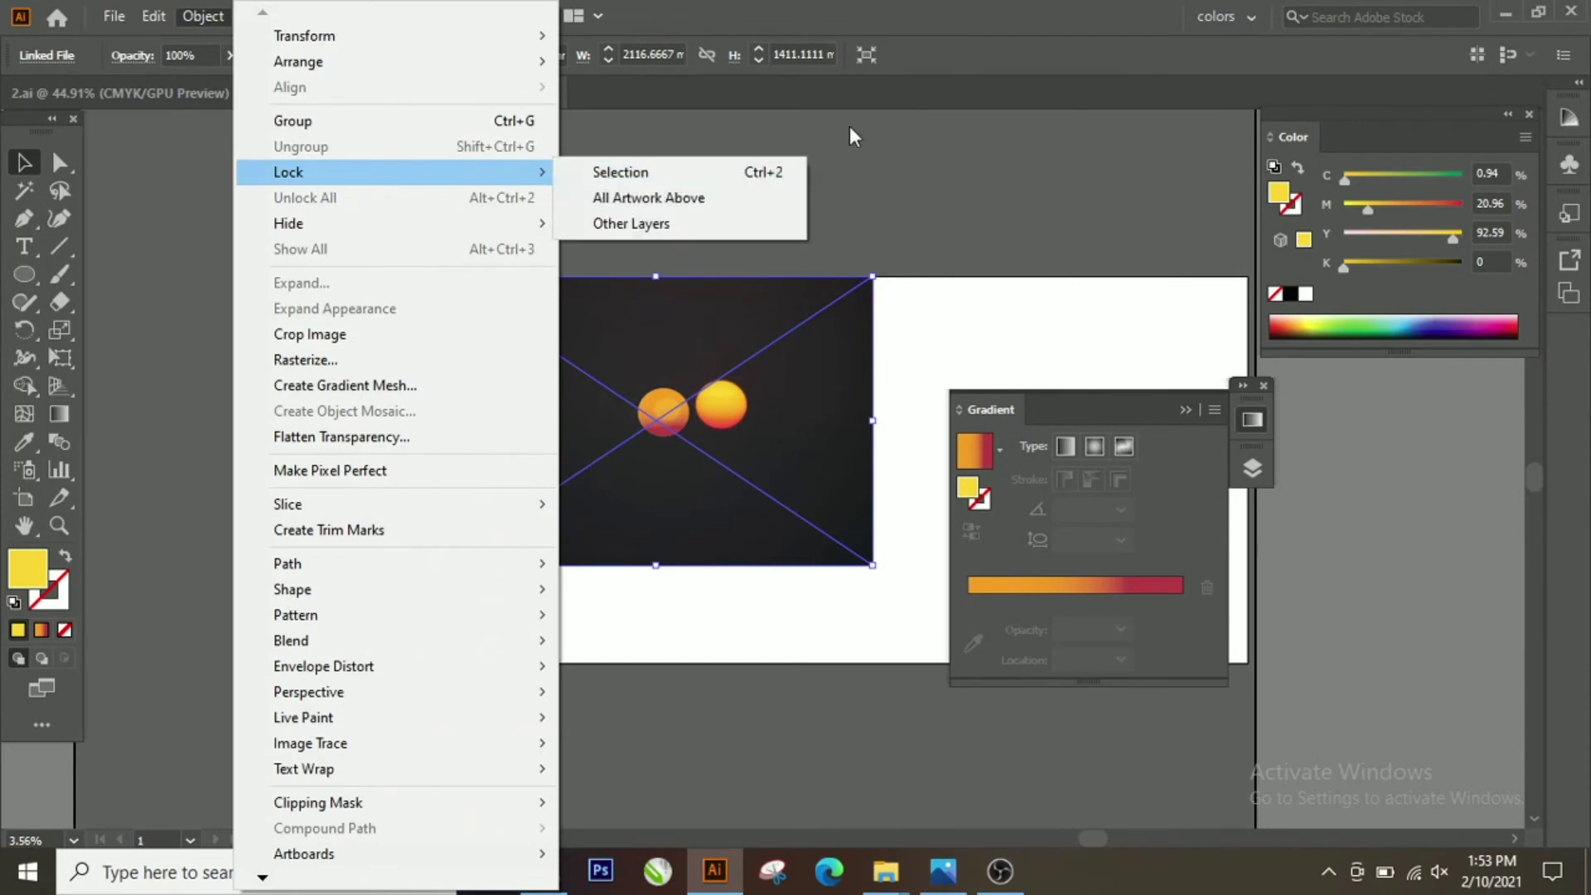
pyautogui.click(620, 170)
pyautogui.moveTo(755, 368); pyautogui.dragTo(1142, 318)
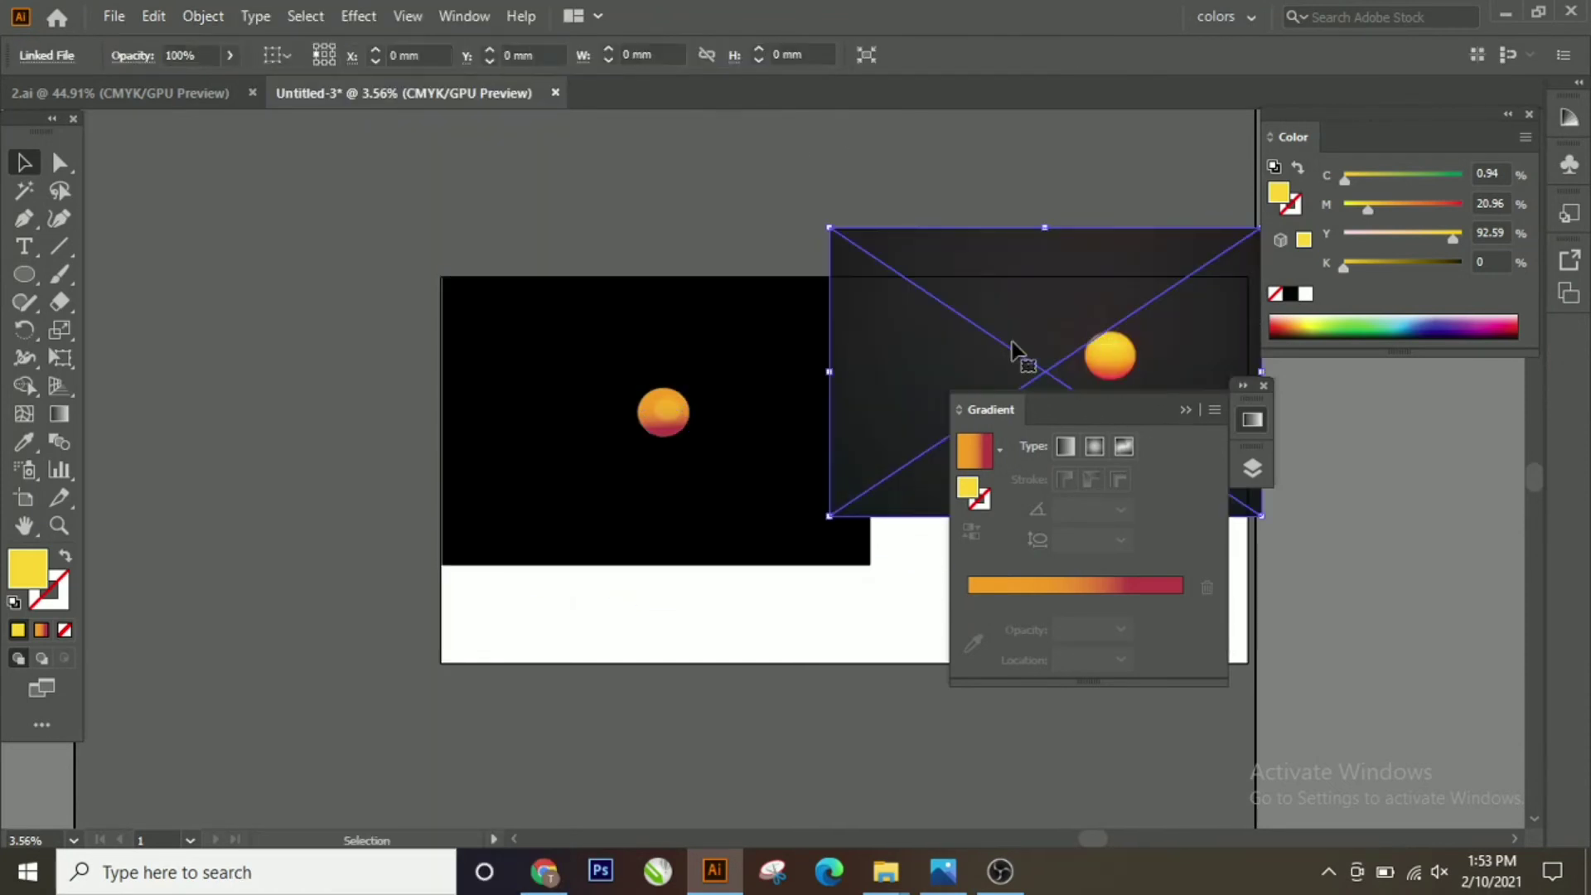
# Group the black rectangle with the sun circle, shift them left, then ungroup.
pyautogui.click(660, 412)
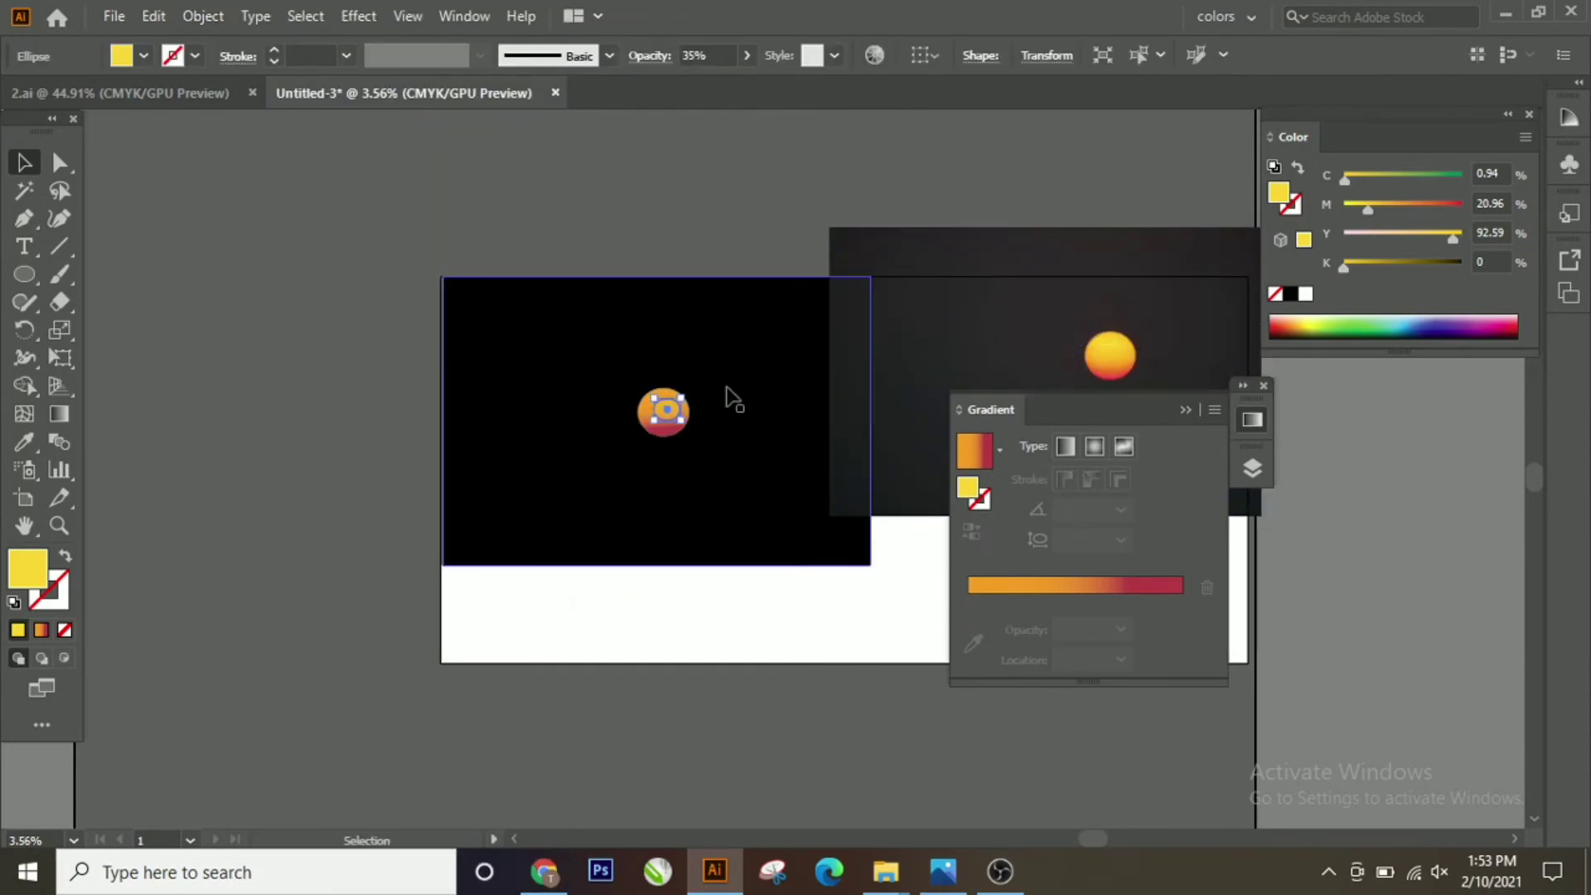
pyautogui.rightClick(660, 554)
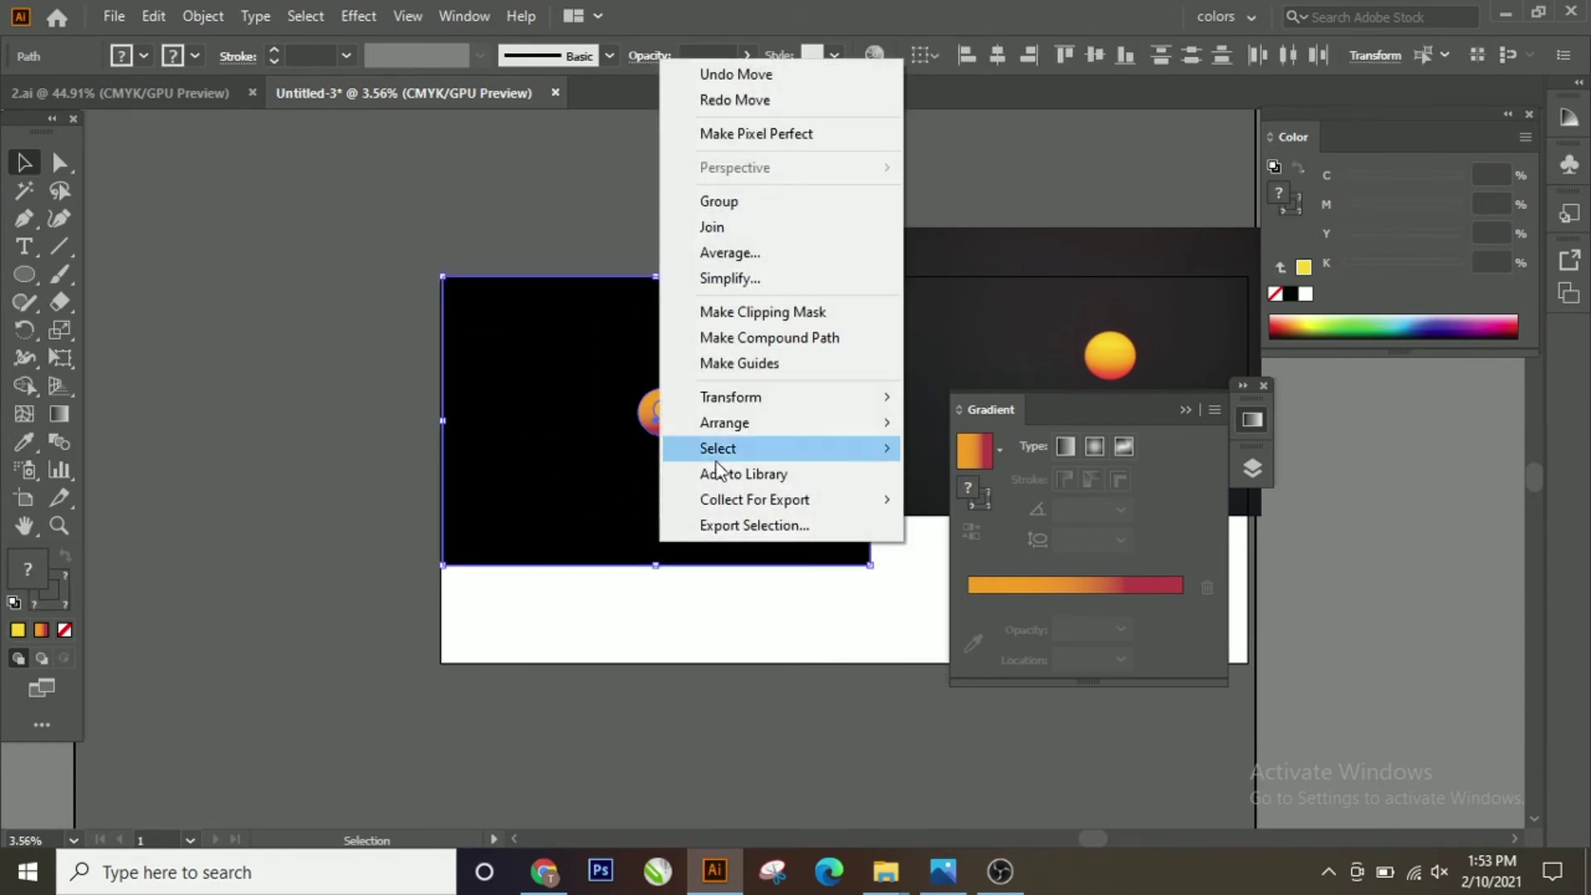
pyautogui.click(783, 201)
pyautogui.click(779, 249)
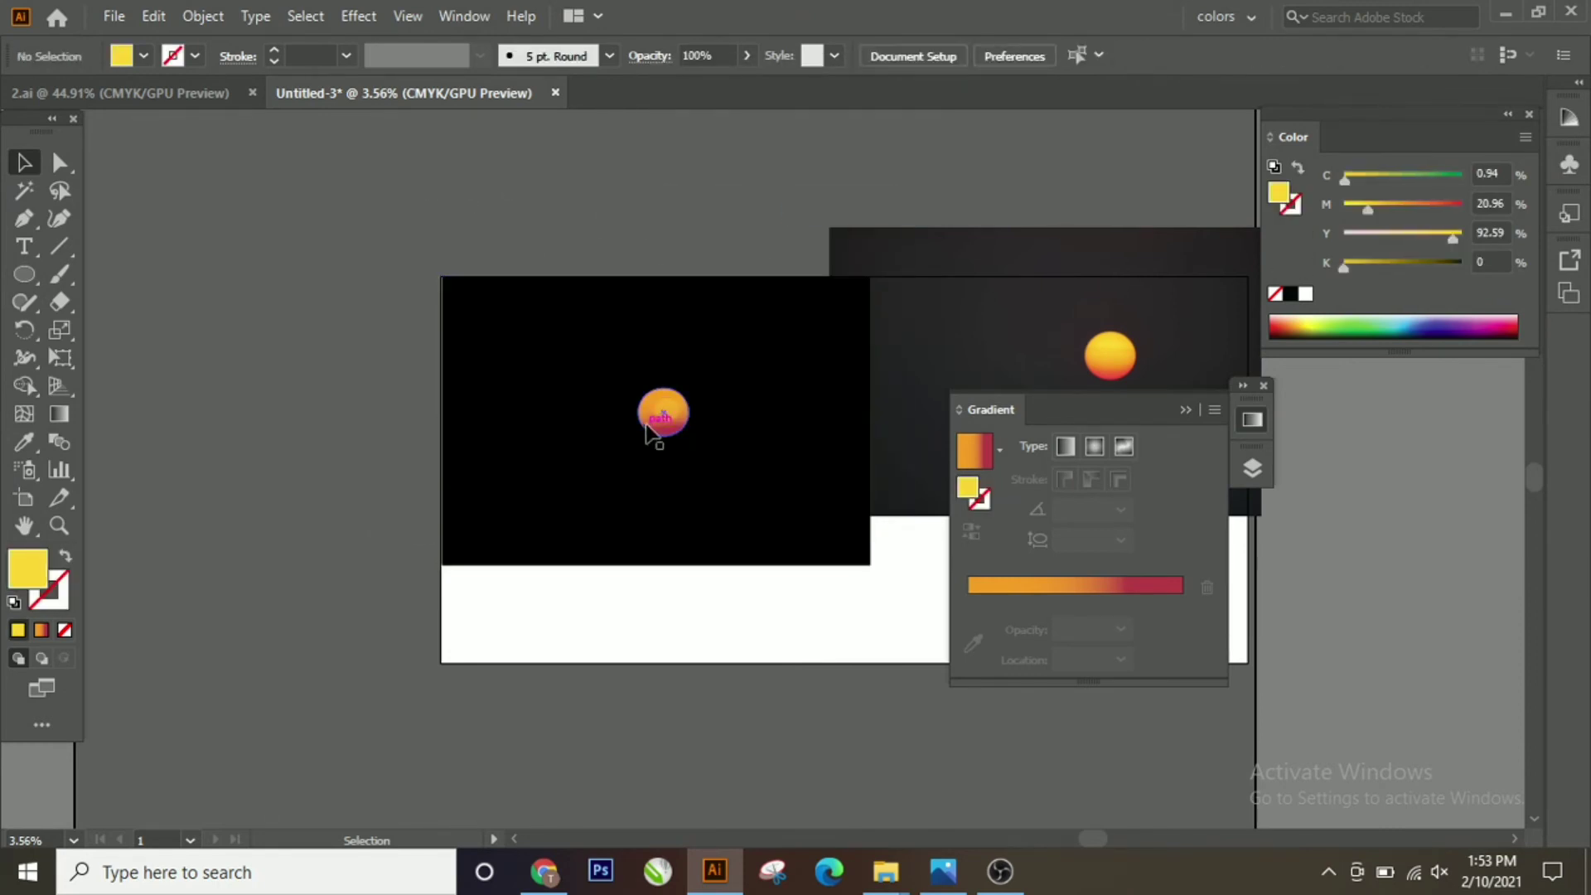
pyautogui.moveTo(649, 429)
pyautogui.mouseDown()
pyautogui.moveTo(744, 390)
pyautogui.moveTo(479, 415)
pyautogui.mouseUp()
pyautogui.click(767, 464)
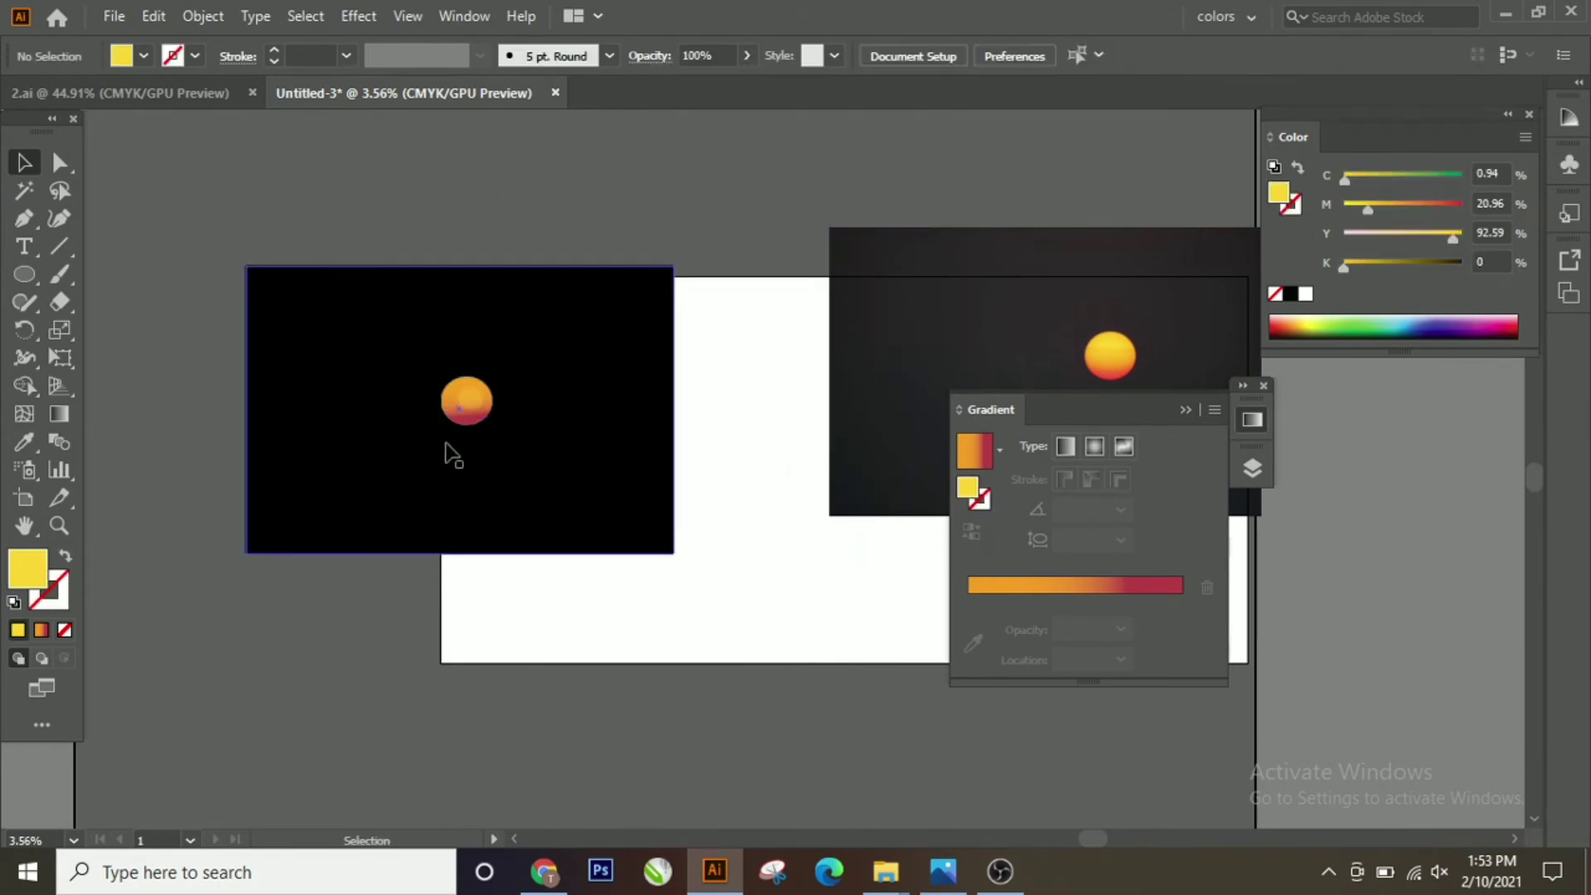
pyautogui.rightClick(358, 379)
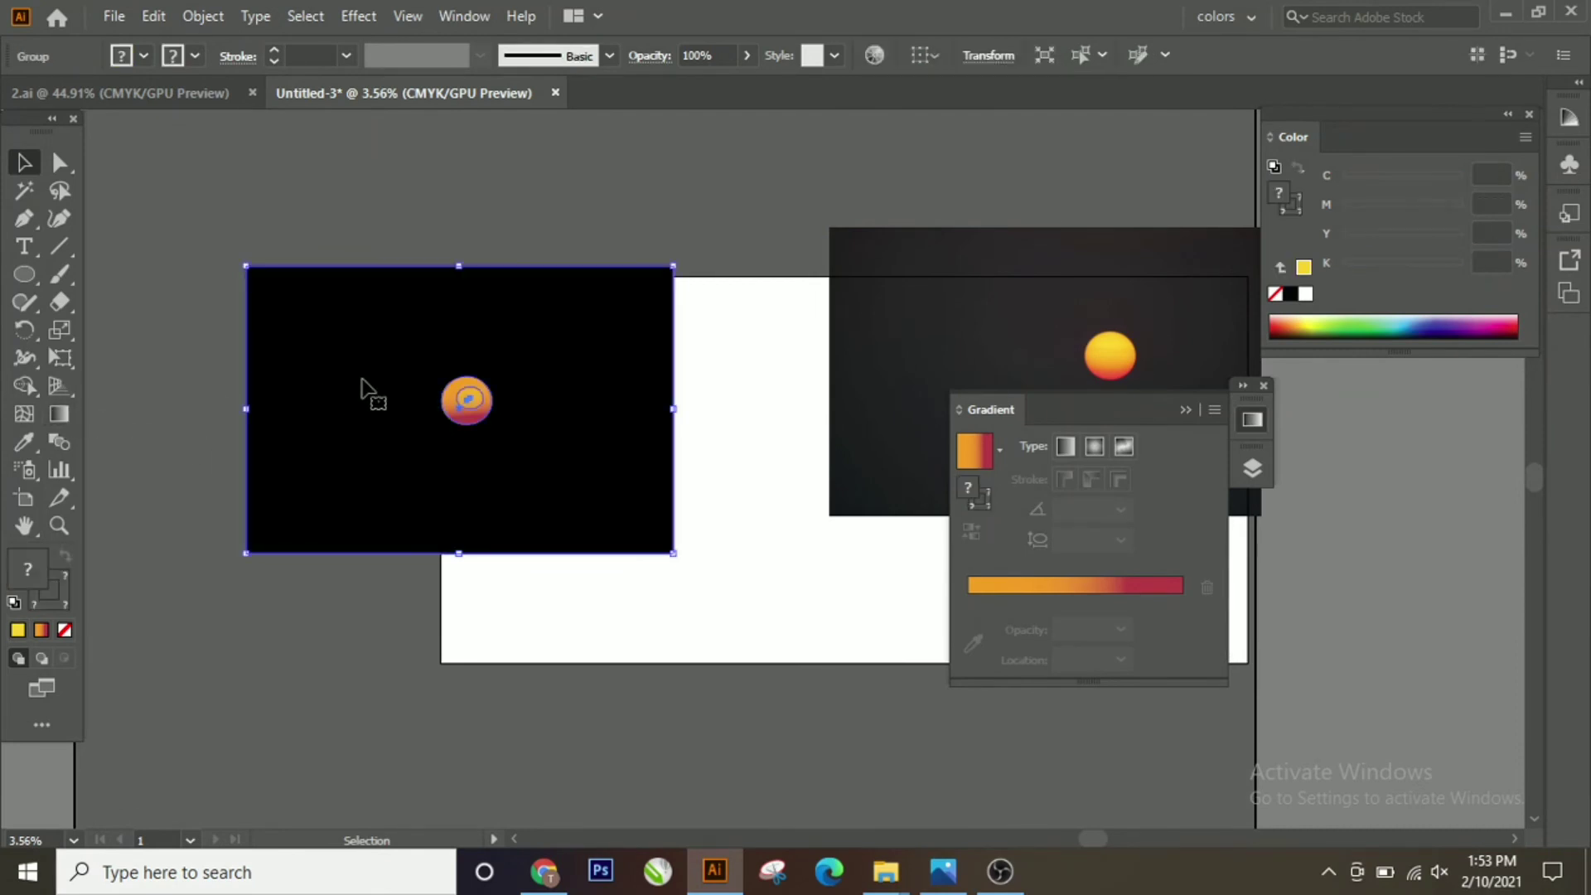
pyautogui.click(463, 572)
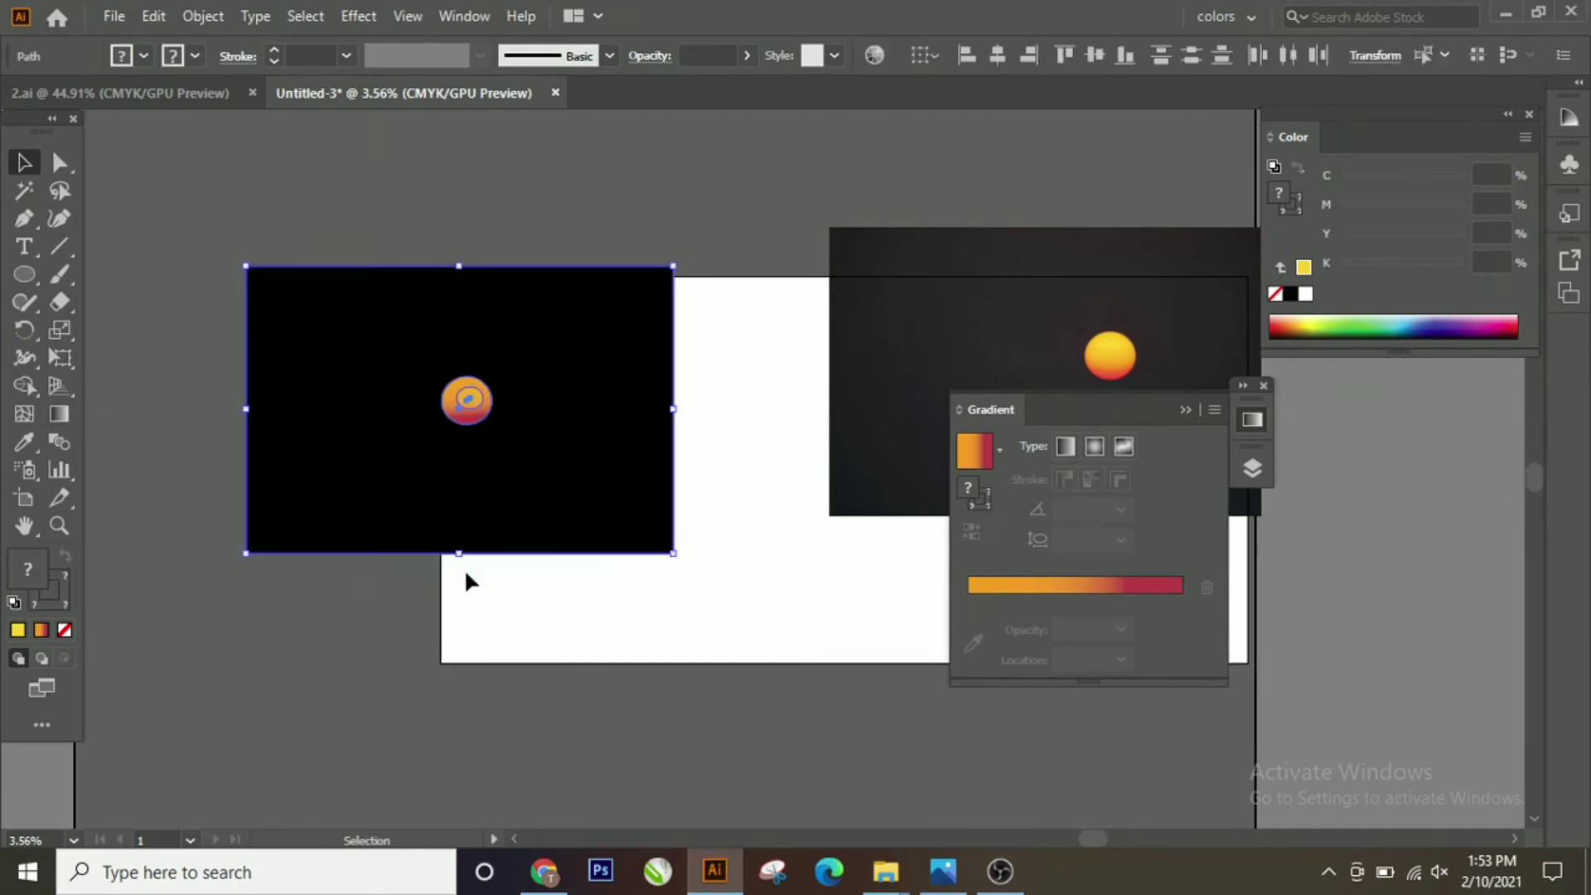
# Recolour the black rectangle to the photo's dark grey (C 72.48, M 66.57, Y 62.54, K 69.89).
pyautogui.click(670, 204)
pyautogui.click(533, 338)
pyautogui.press('i')
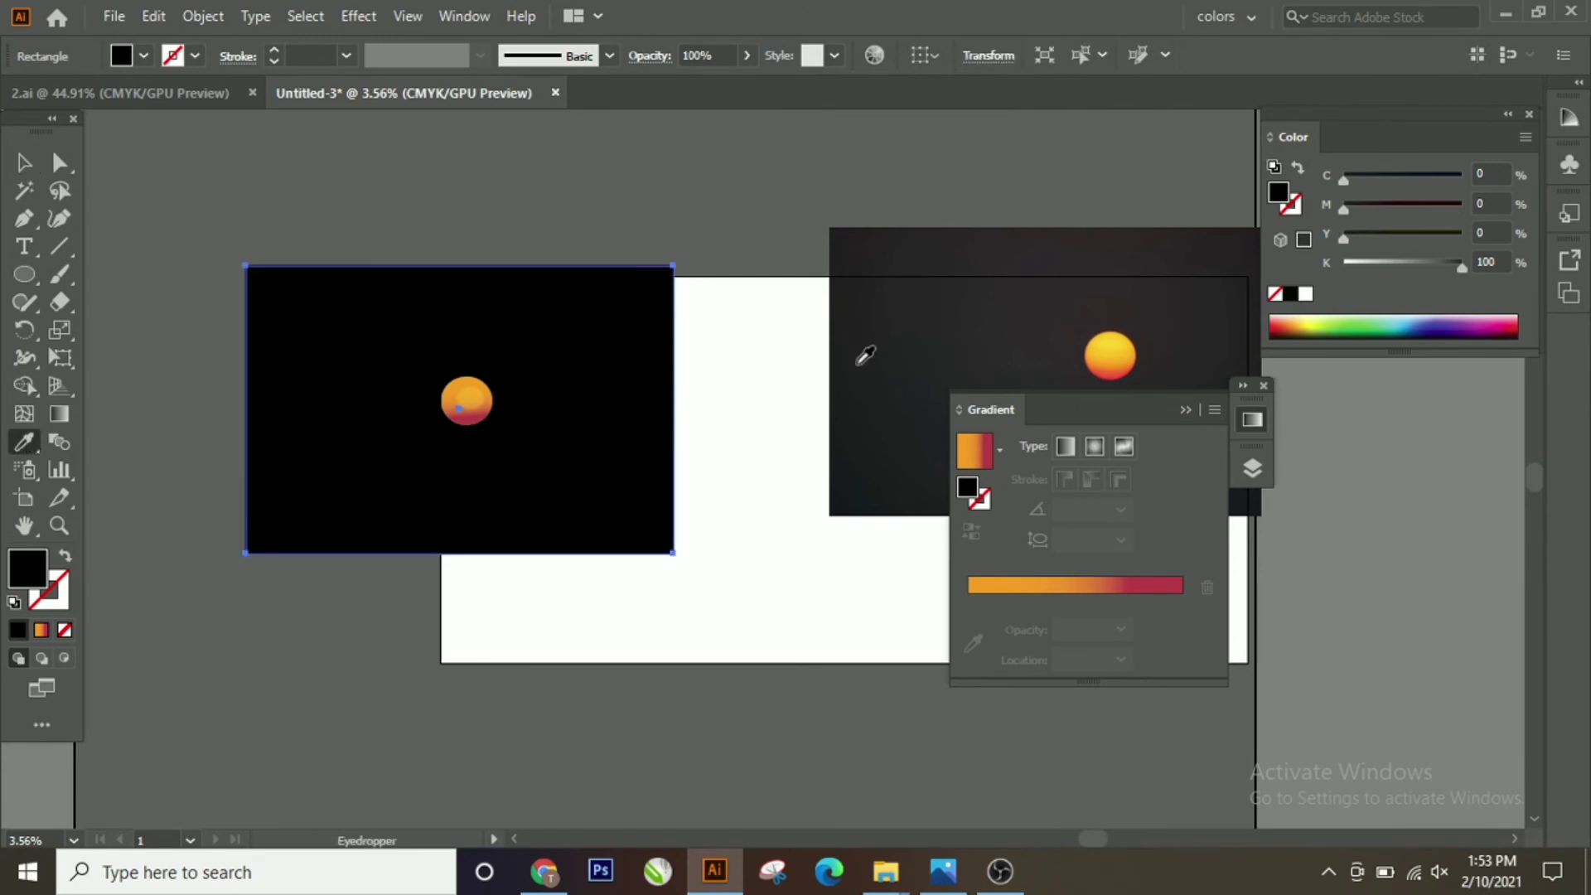
pyautogui.click(864, 356)
pyautogui.click(23, 162)
pyautogui.hotkey('ctrl', 'shift', 'a')
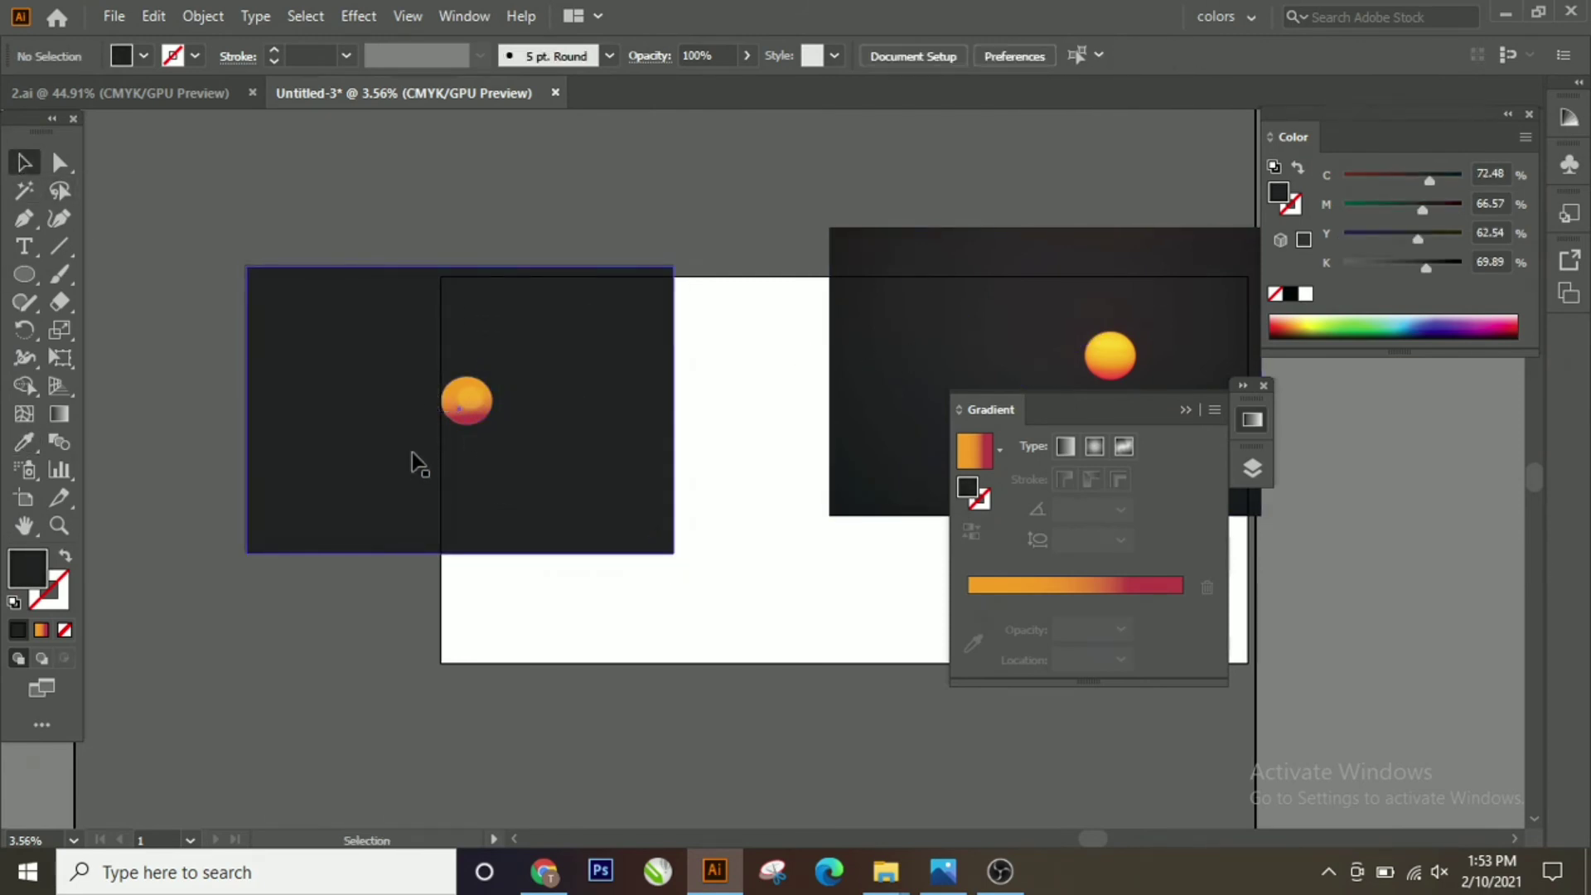
pyautogui.click(411, 479)
pyautogui.click(170, 489)
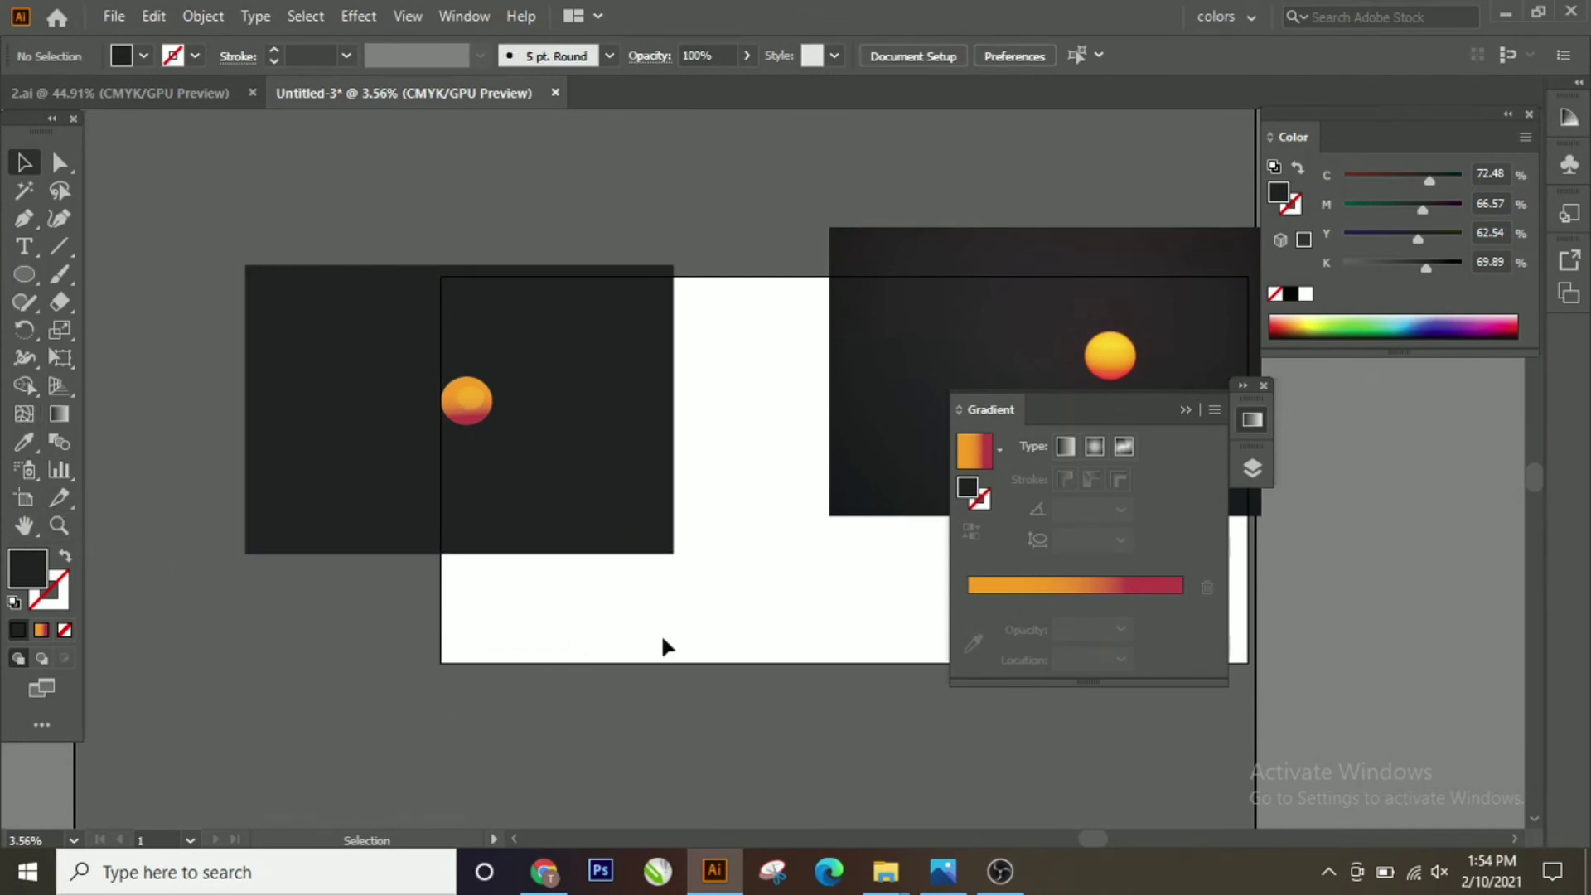
pyautogui.click(18, 500)
# Extend Artboard 1's bottom, left and top edges to about 5227.7 × 3055.2 mm.
pyautogui.moveTo(844, 663); pyautogui.dragTo(844, 809)
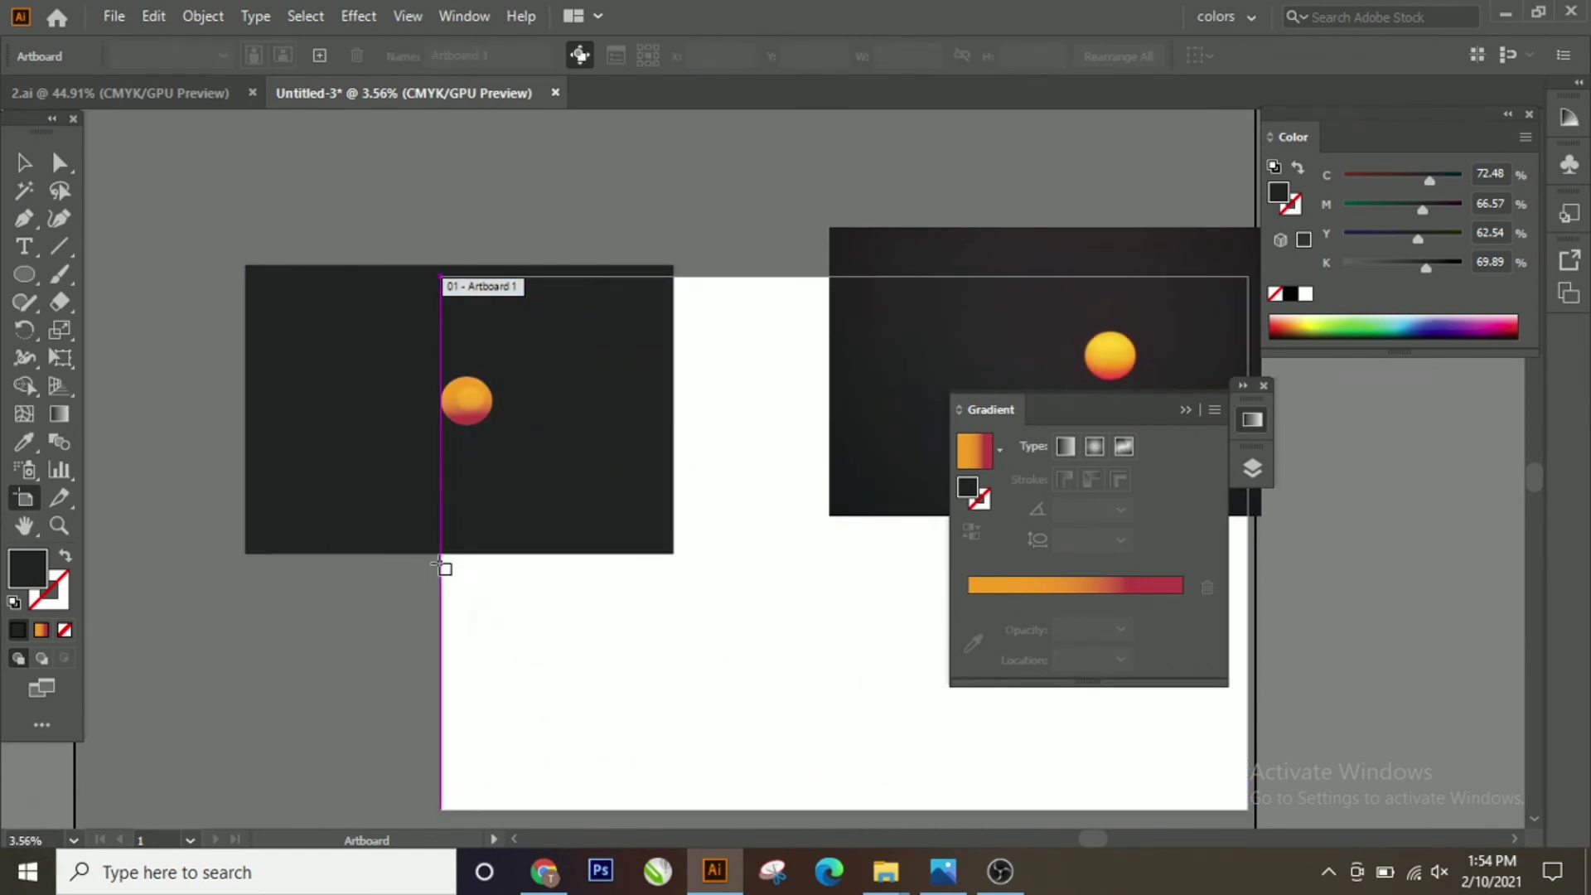
pyautogui.click(540, 559)
pyautogui.moveTo(441, 545); pyautogui.dragTo(180, 544)
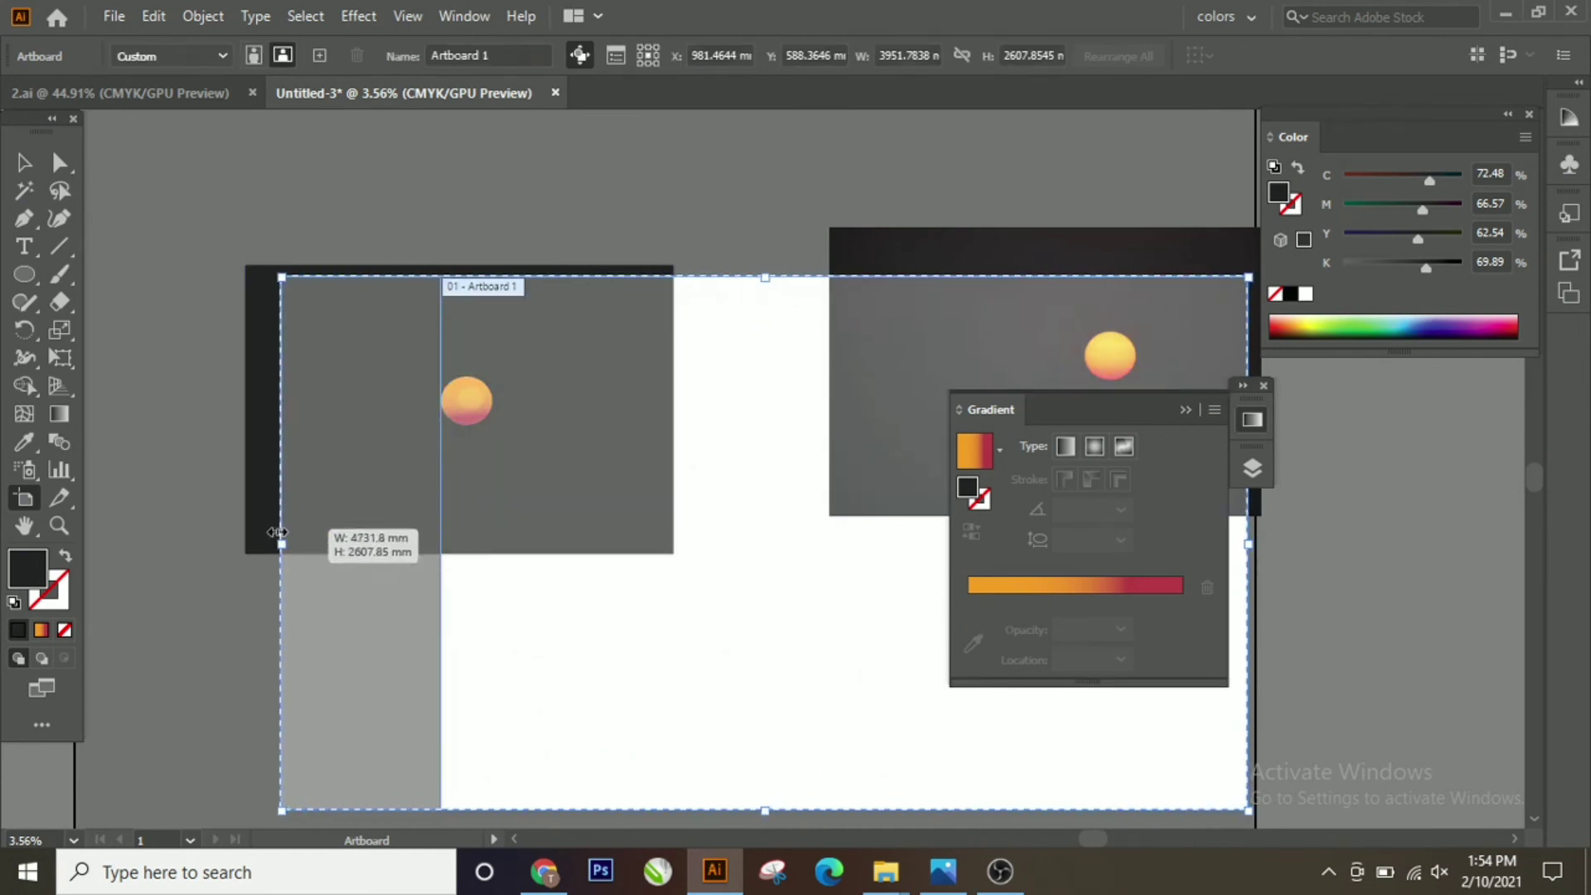
pyautogui.moveTo(713, 282); pyautogui.dragTo(714, 187)
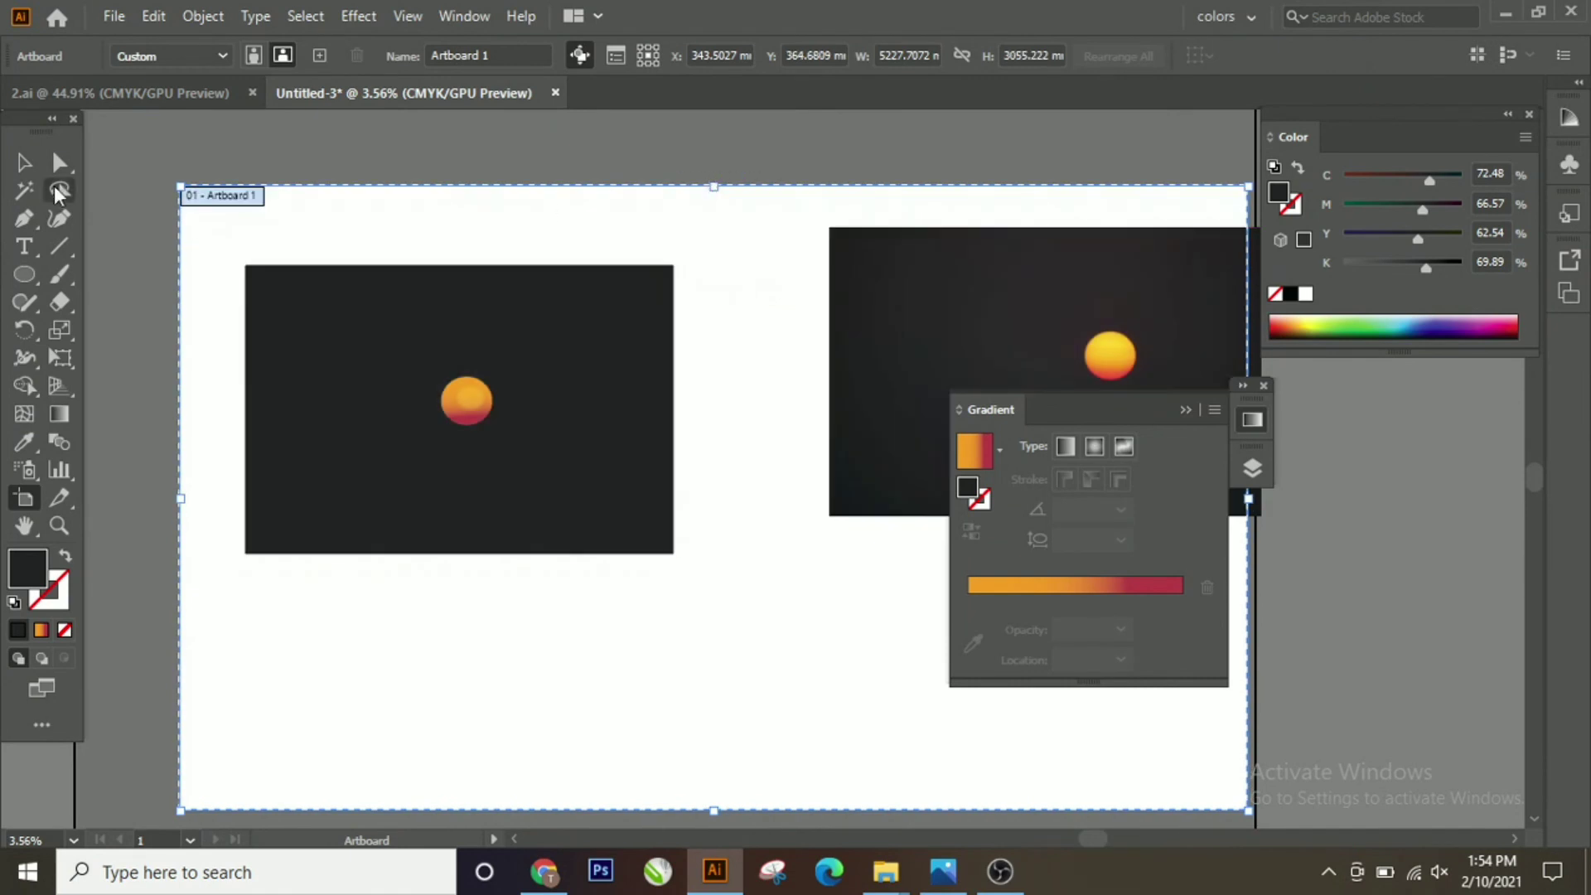
# Place the photo flush beside the grey rectangle and close the Gradient panel.
pyautogui.click(24, 163)
pyautogui.moveTo(911, 377); pyautogui.dragTo(749, 415)
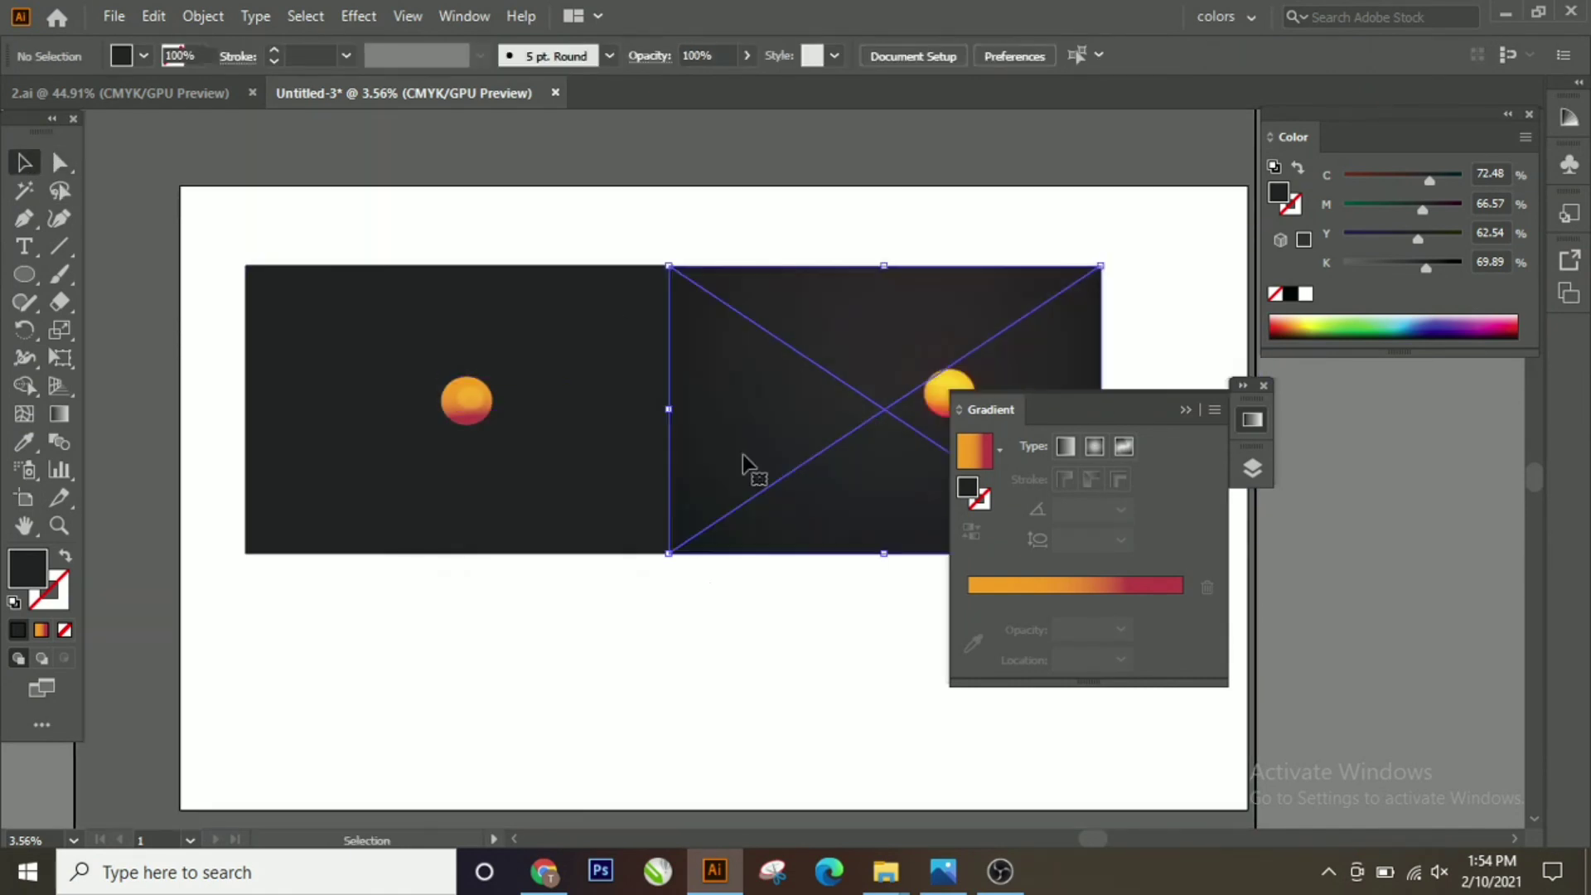
pyautogui.click(1263, 386)
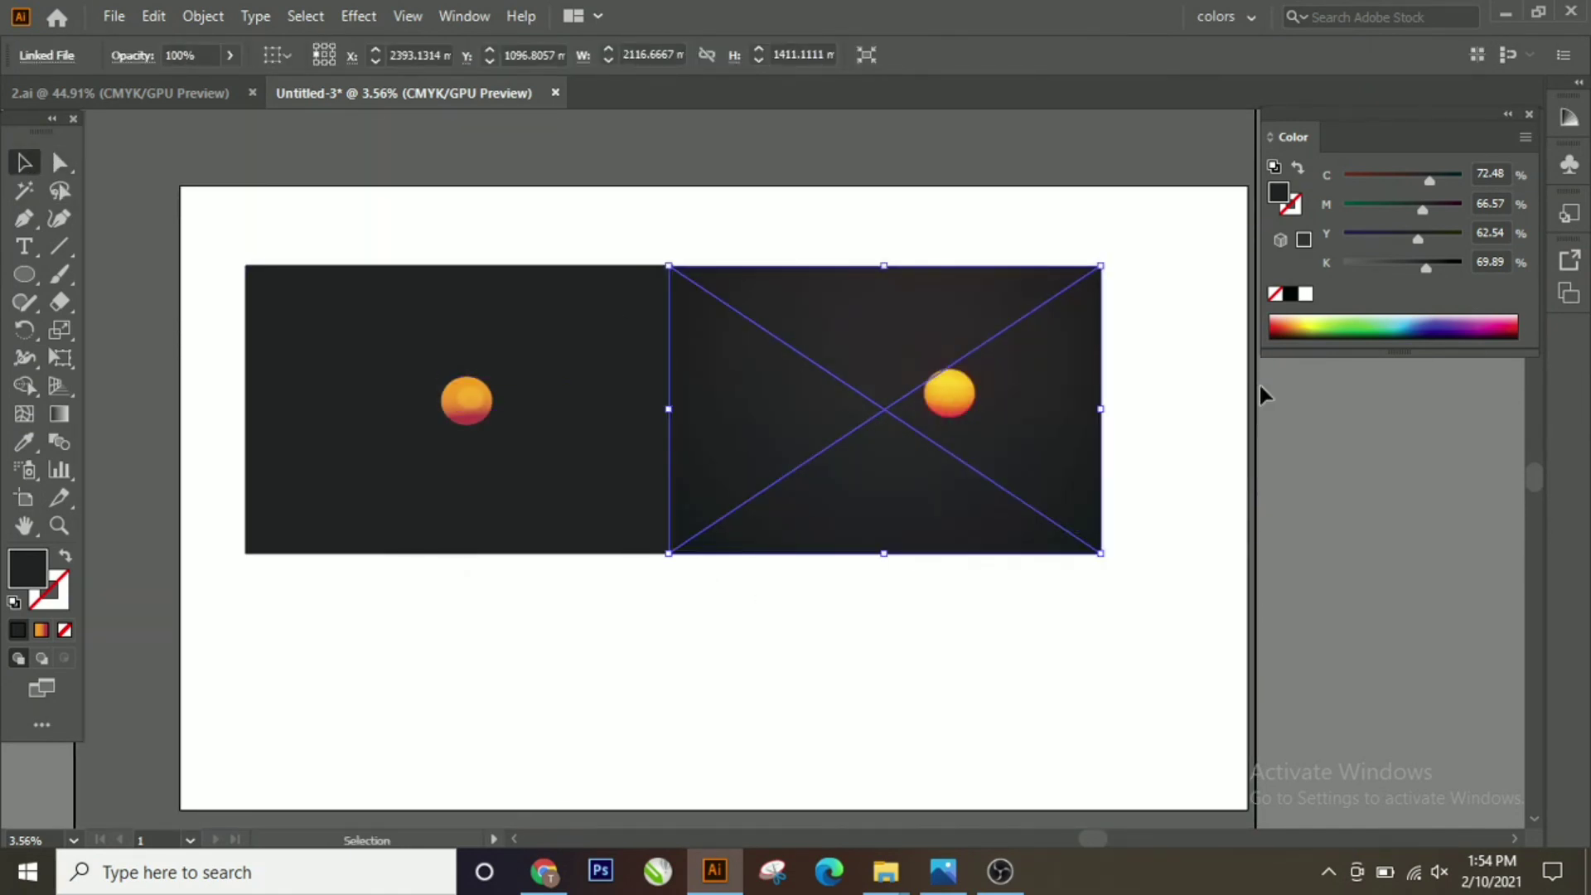
pyautogui.click(769, 653)
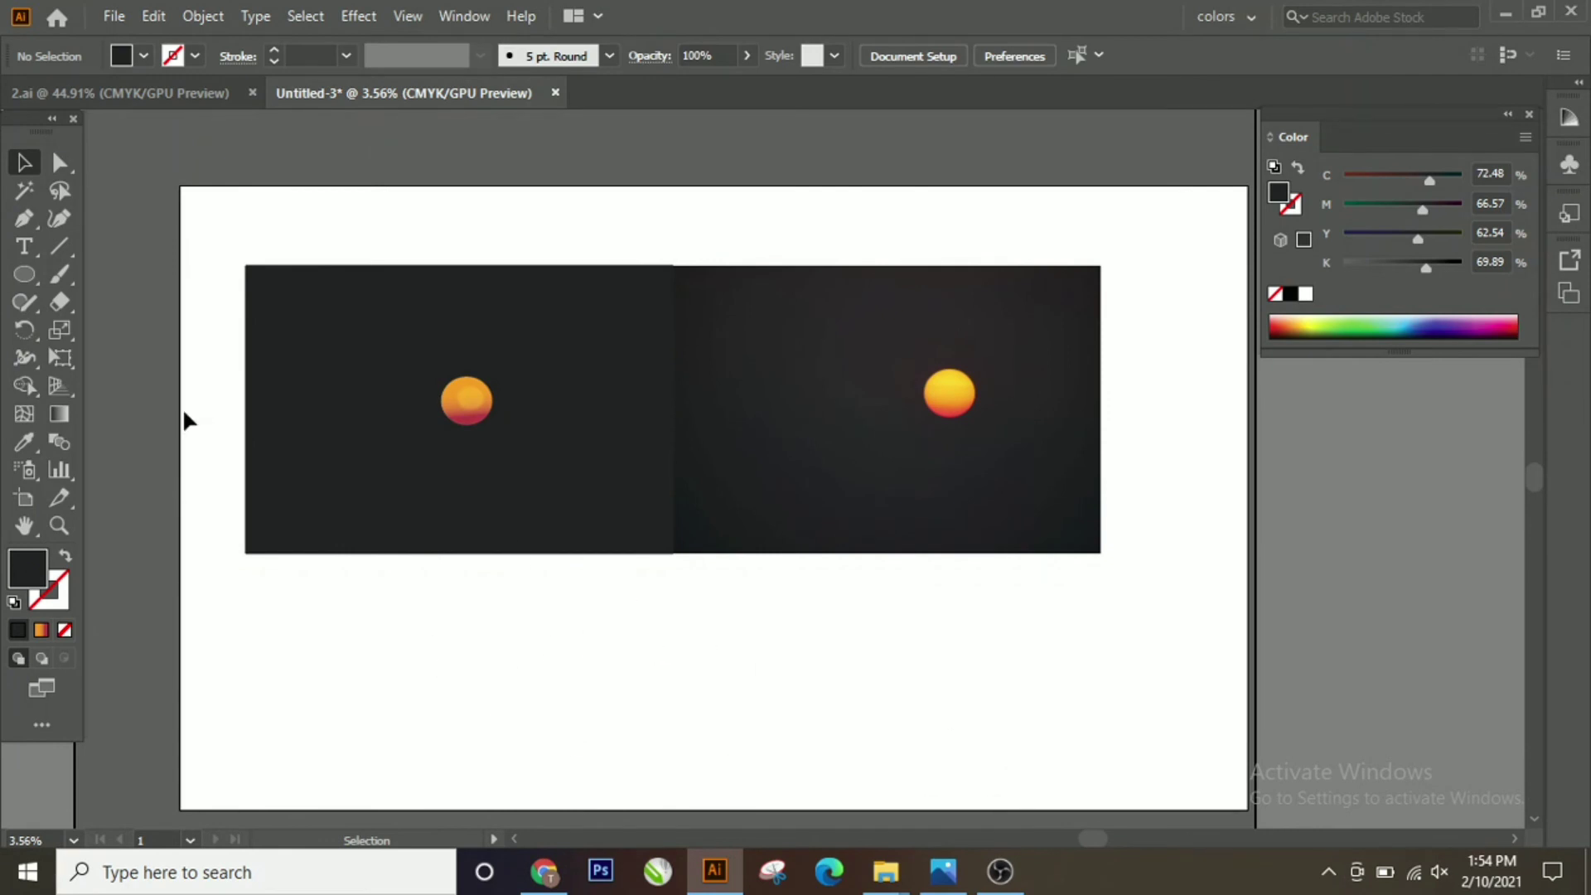
pyautogui.click(59, 526)
pyautogui.keyDown('alt'); pyautogui.click(767, 306); pyautogui.keyUp('alt')
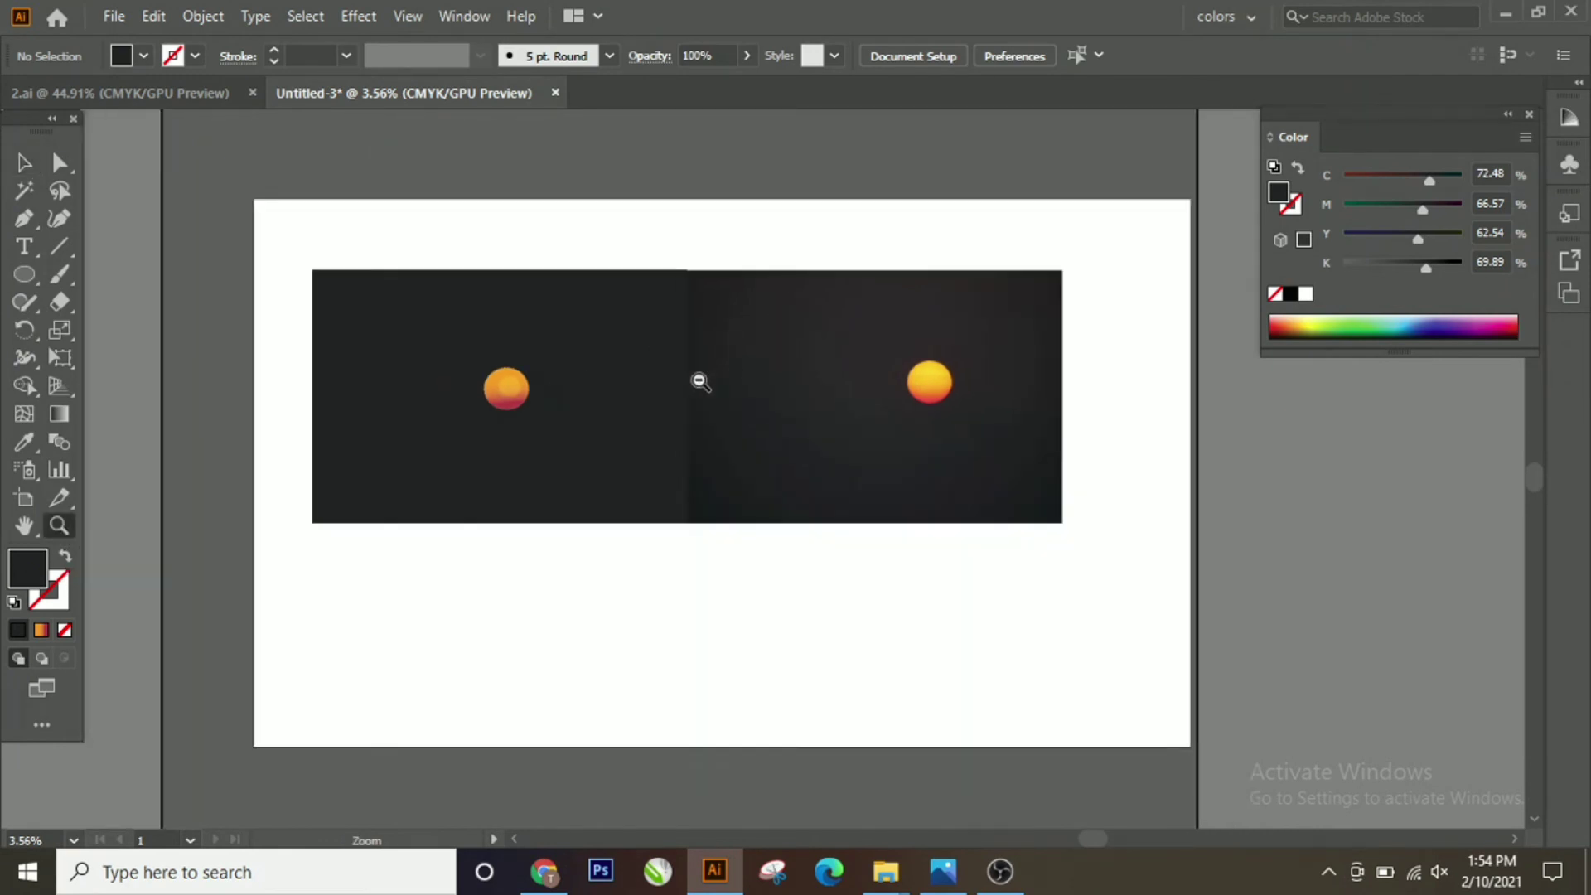
pyautogui.moveTo(828, 398); pyautogui.dragTo(1101, 345)
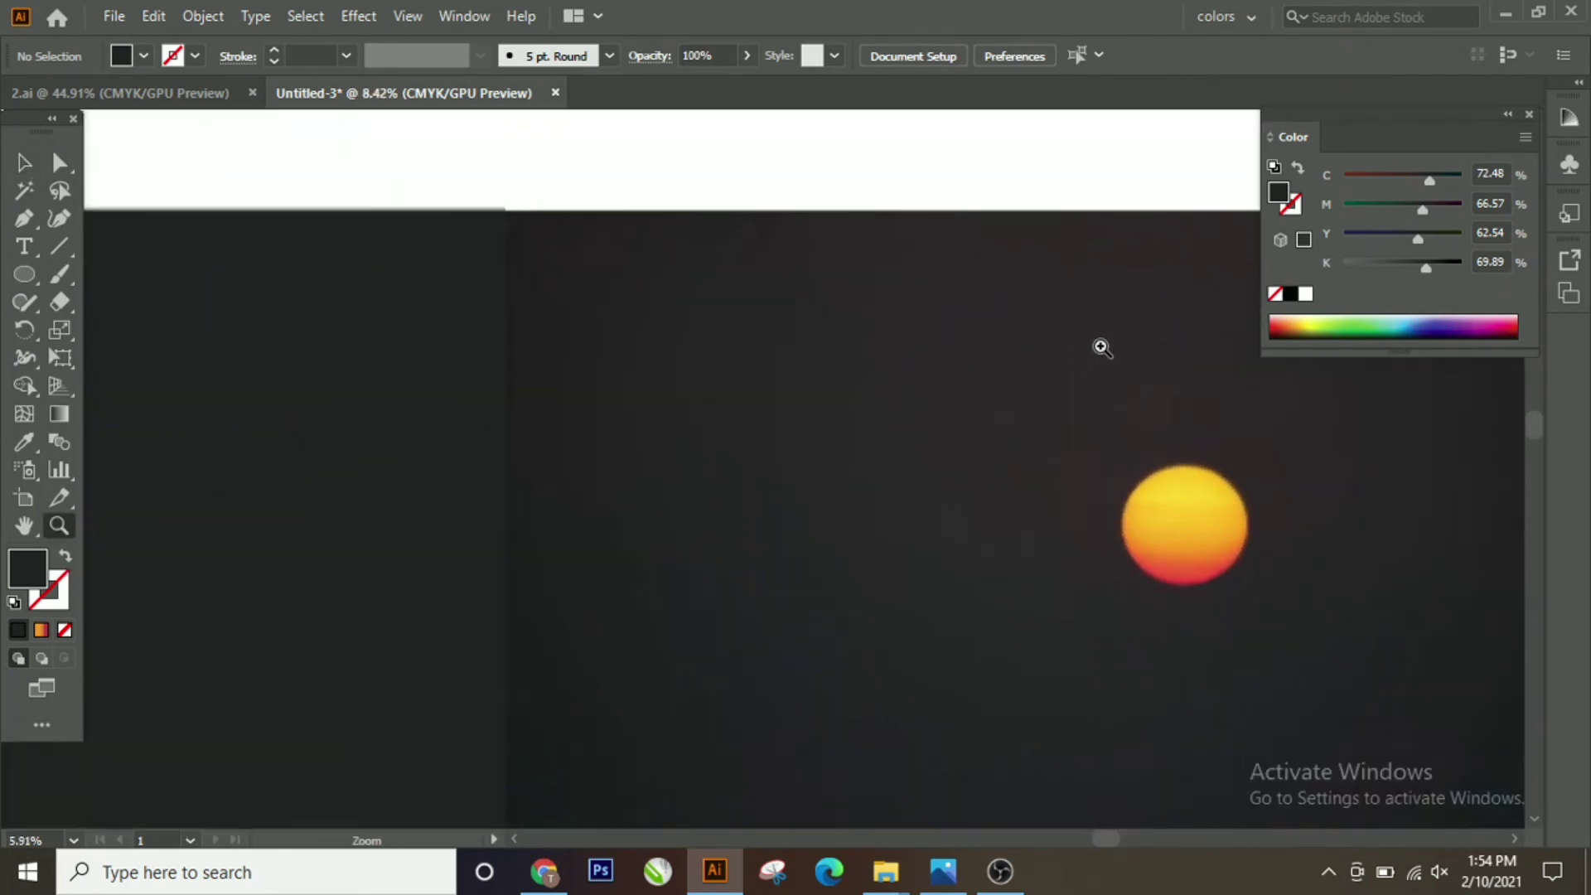
pyautogui.moveTo(988, 362); pyautogui.dragTo(721, 488)
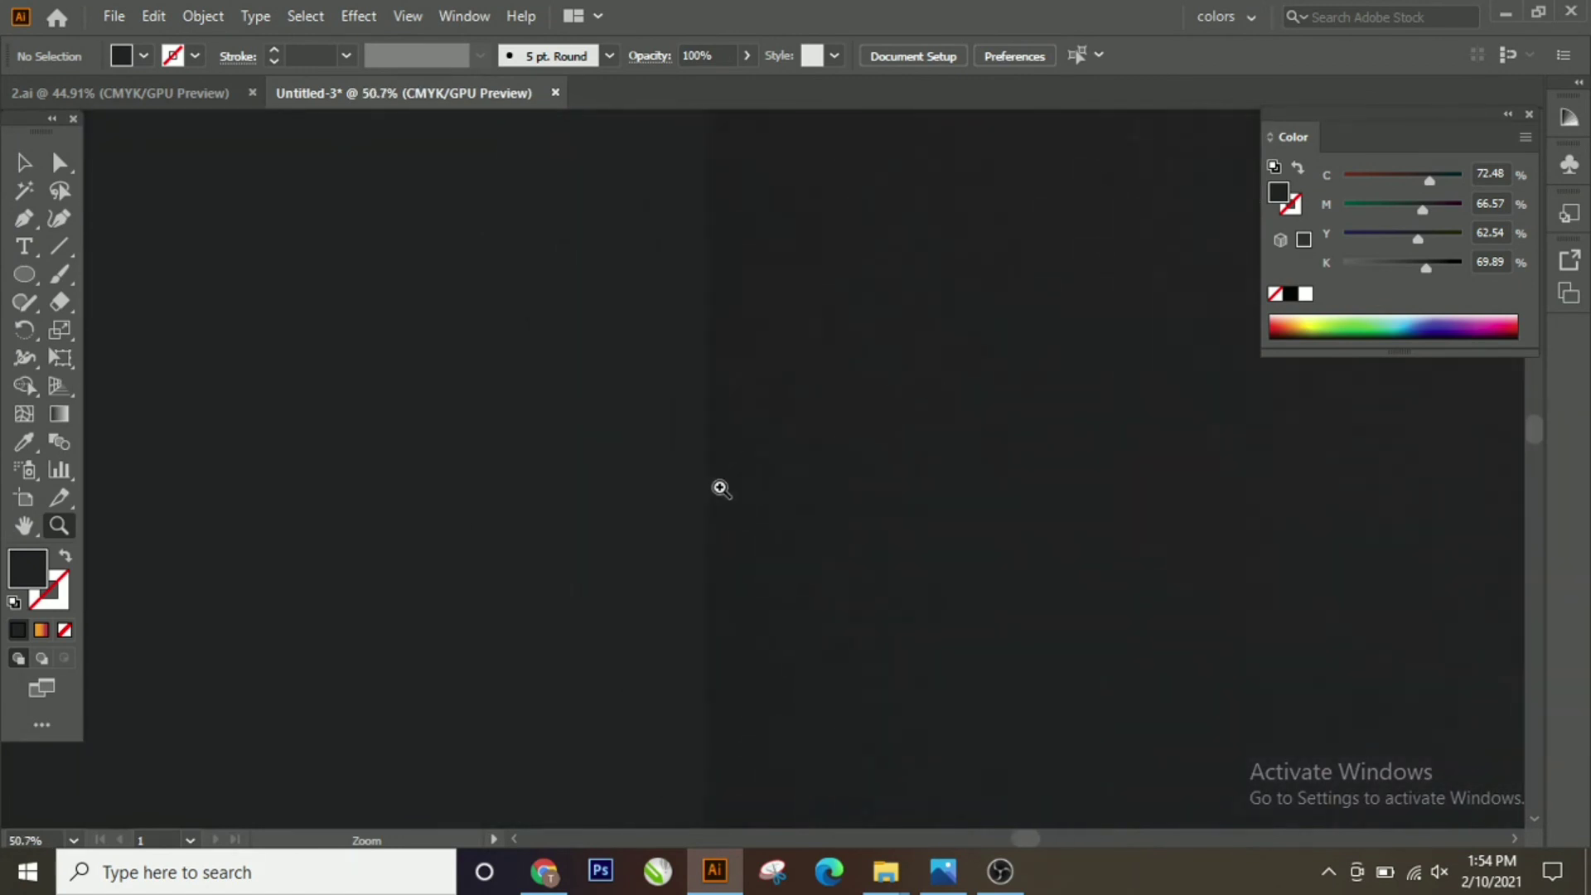
pyautogui.moveTo(960, 412)
pyautogui.mouseDown()
pyautogui.moveTo(1165, 366)
pyautogui.moveTo(1096, 406)
pyautogui.mouseUp()
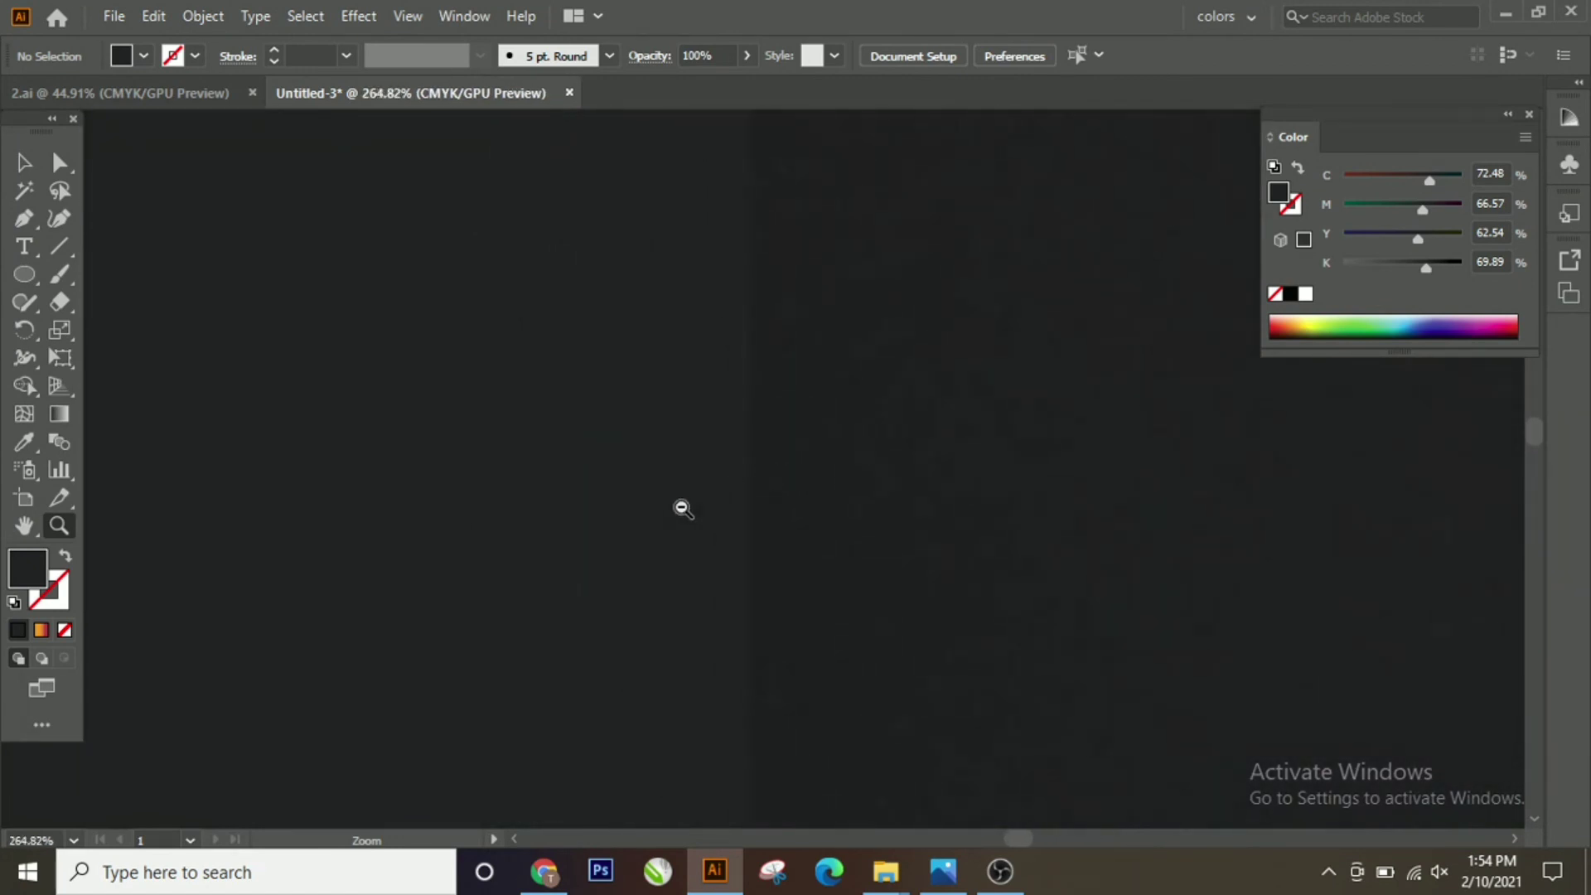
pyautogui.hotkey('ctrl', '0')
pyautogui.keyDown('alt'); pyautogui.click(483, 632); pyautogui.keyUp('alt')
pyautogui.keyDown('alt'); pyautogui.click(899, 362); pyautogui.keyUp('alt')
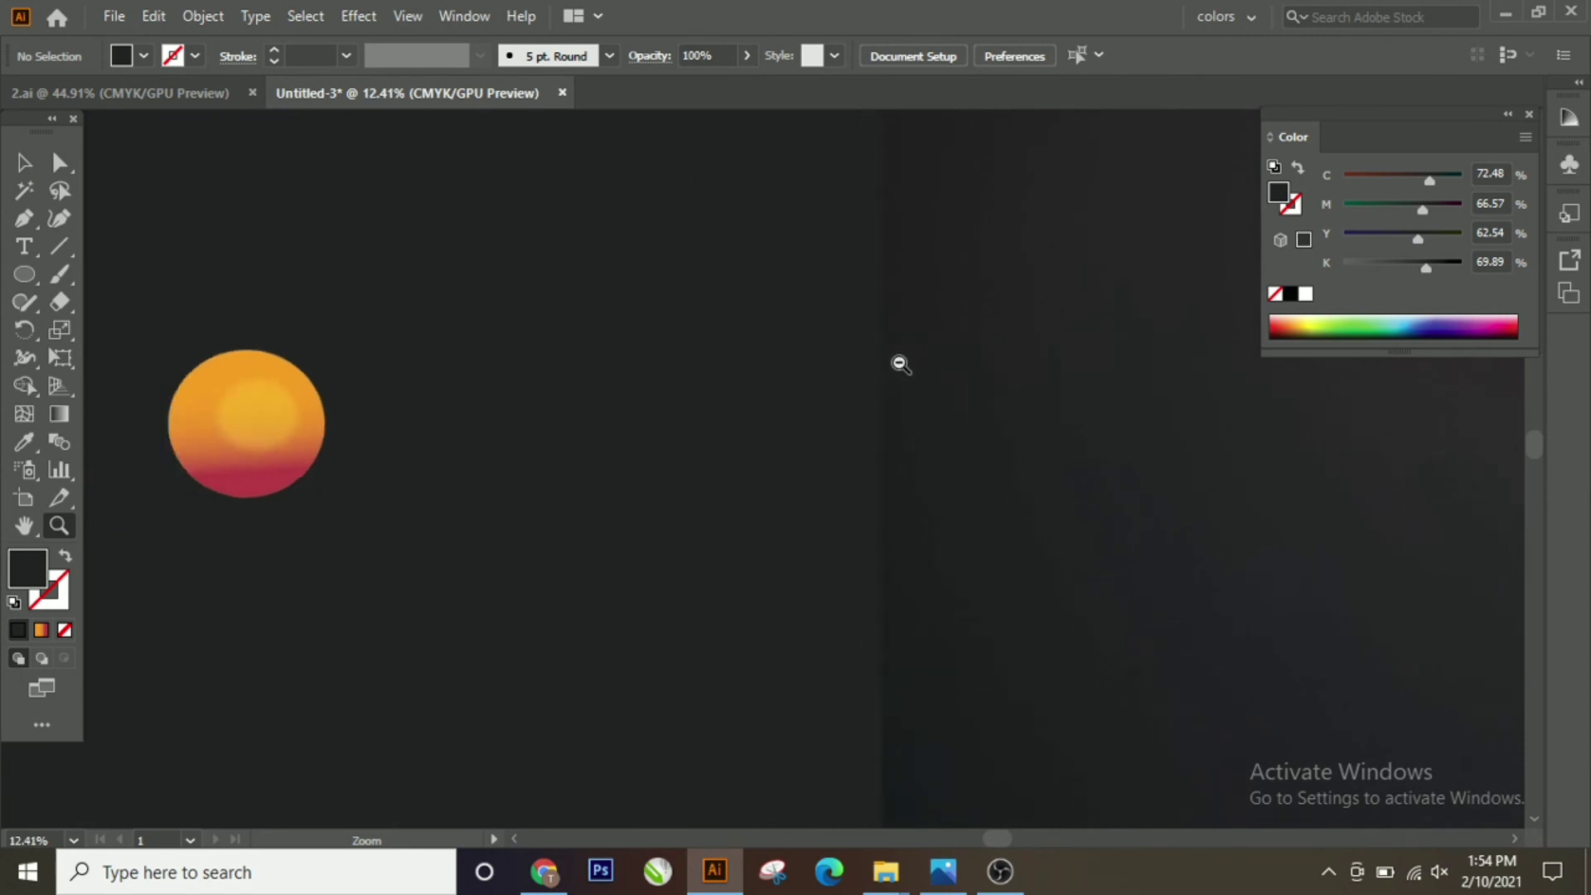
pyautogui.keyDown('alt'); pyautogui.click(611, 558); pyautogui.keyUp('alt')
pyautogui.click(902, 840)
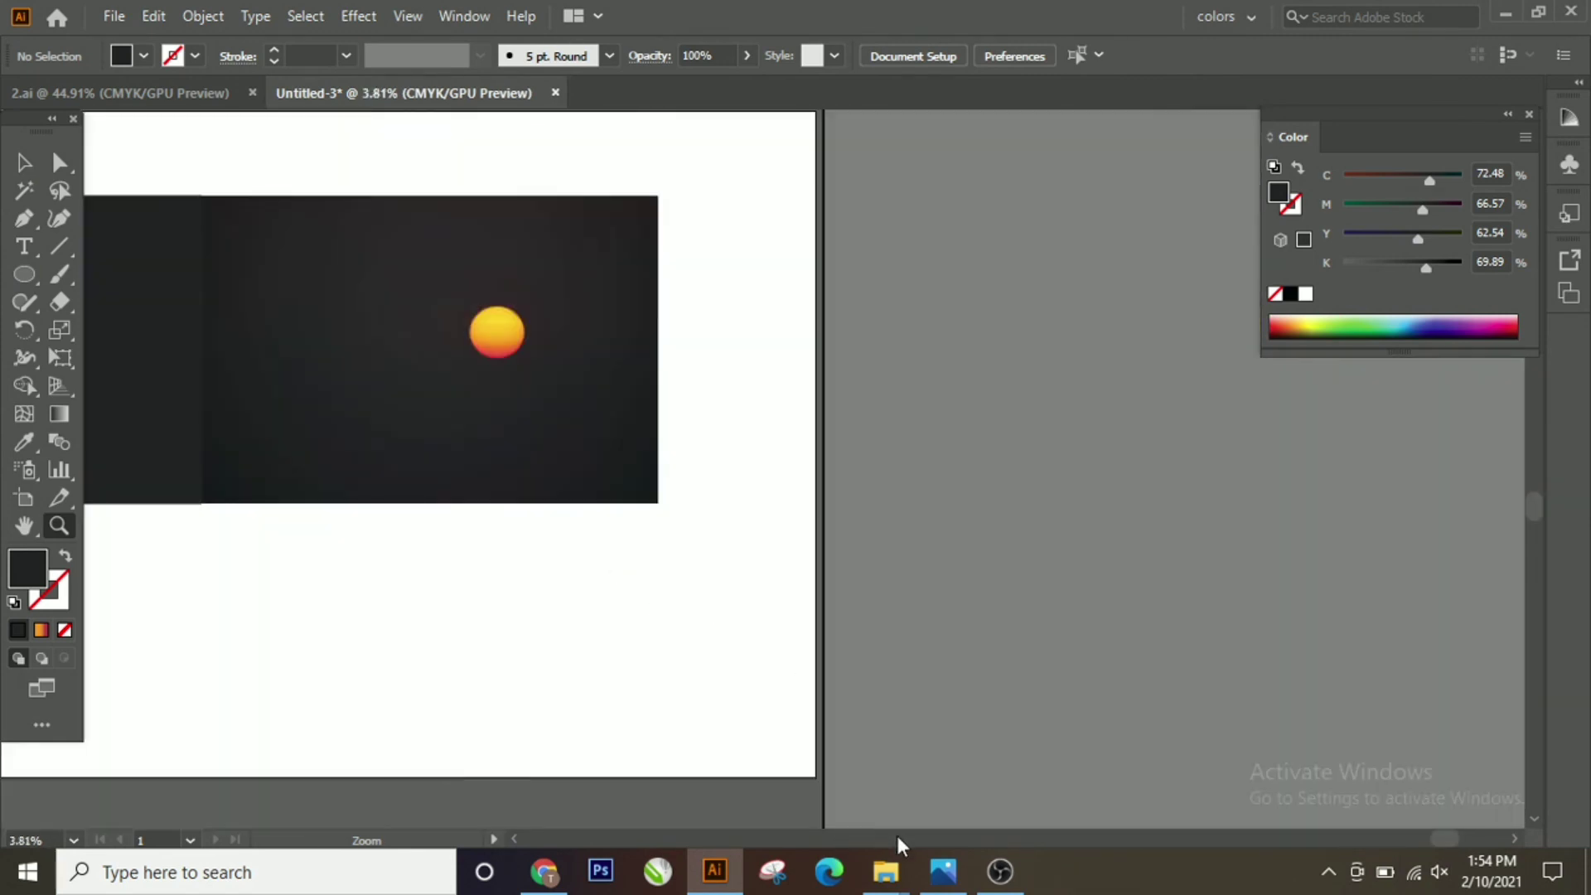